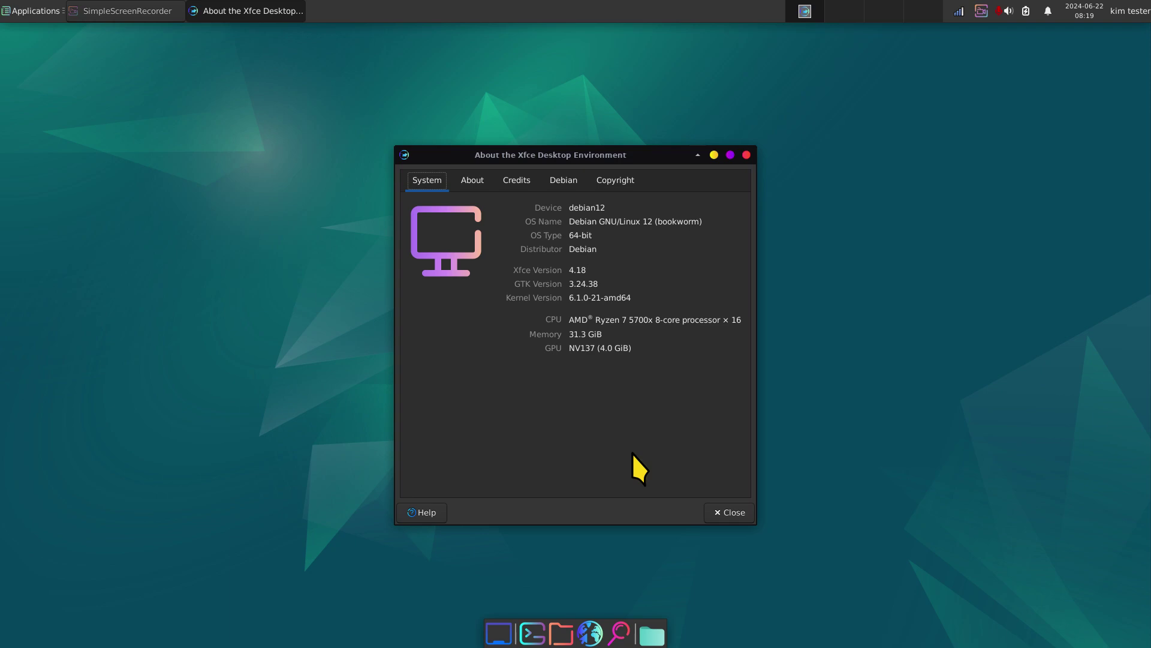
pyautogui.click(722, 512)
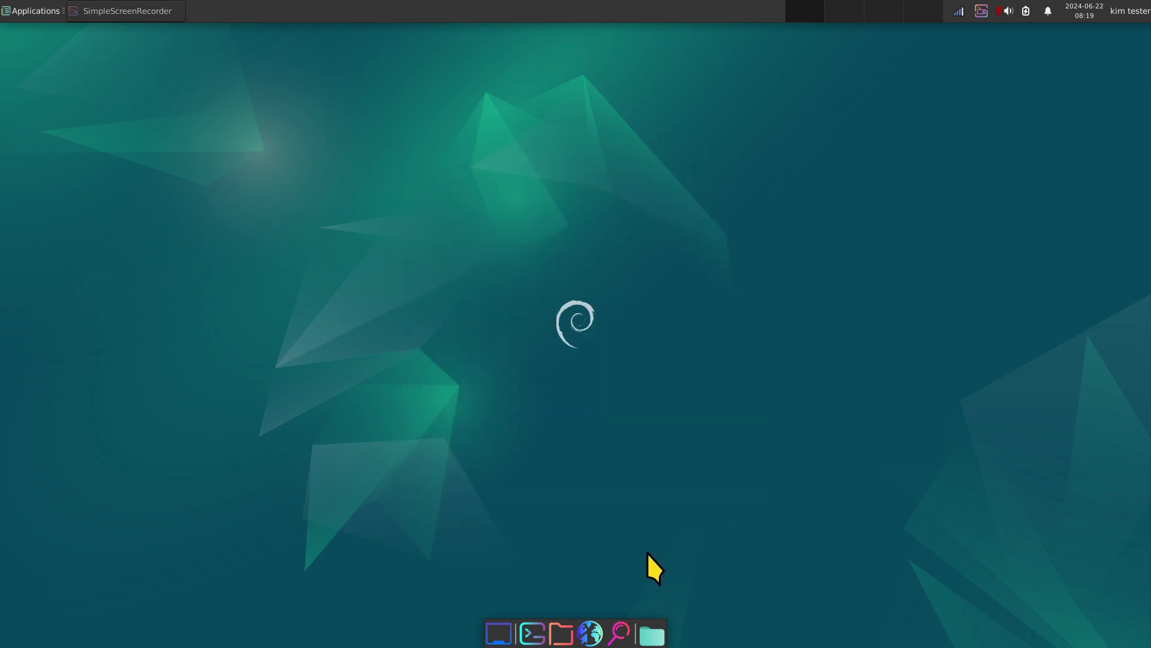
pyautogui.click(561, 633)
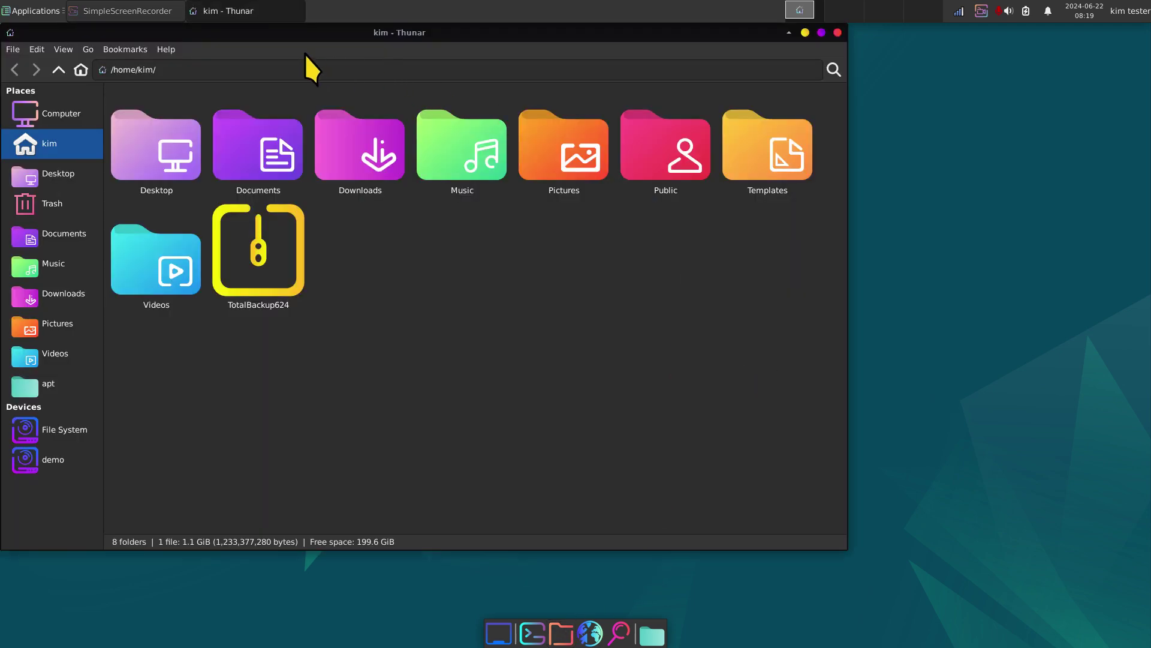
pyautogui.moveTo(246, 33); pyautogui.dragTo(459, 62)
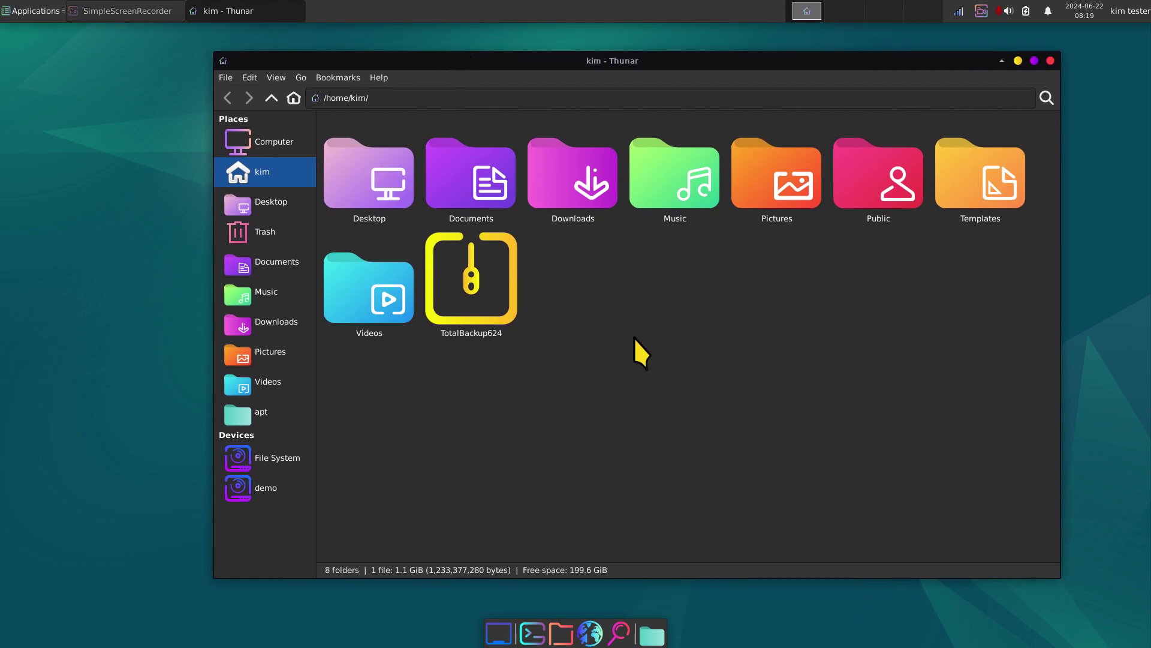
pyautogui.scroll(-5, 671, 353)
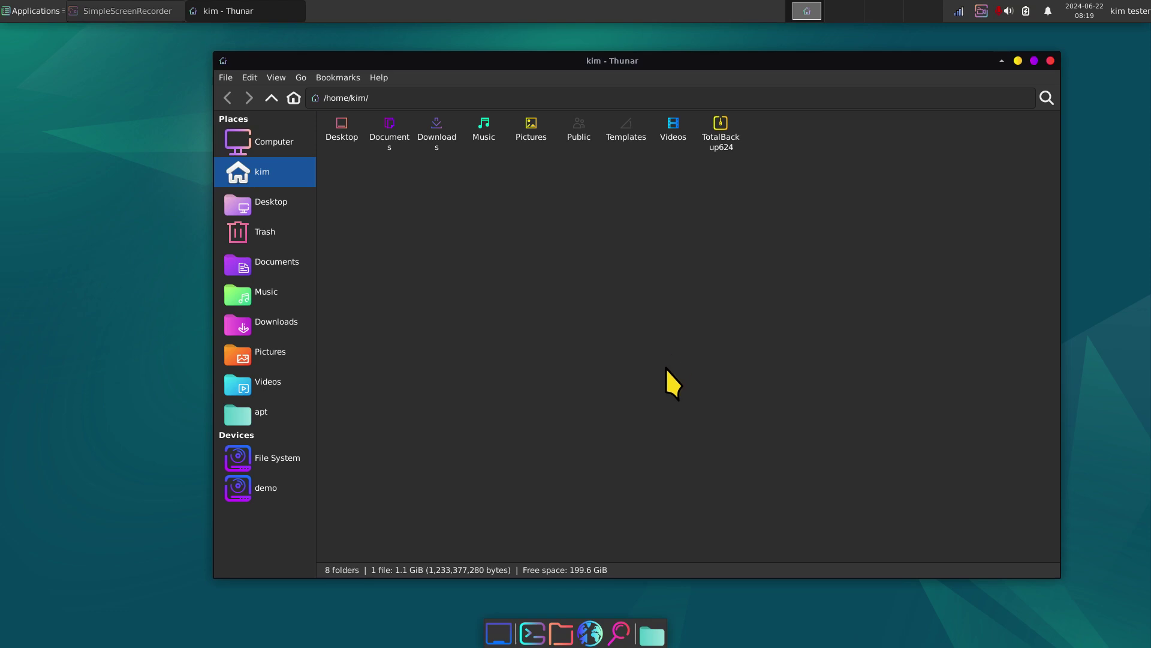
pyautogui.keyDown('ctrl'); pyautogui.scroll(5, 667, 369); pyautogui.keyUp('ctrl')
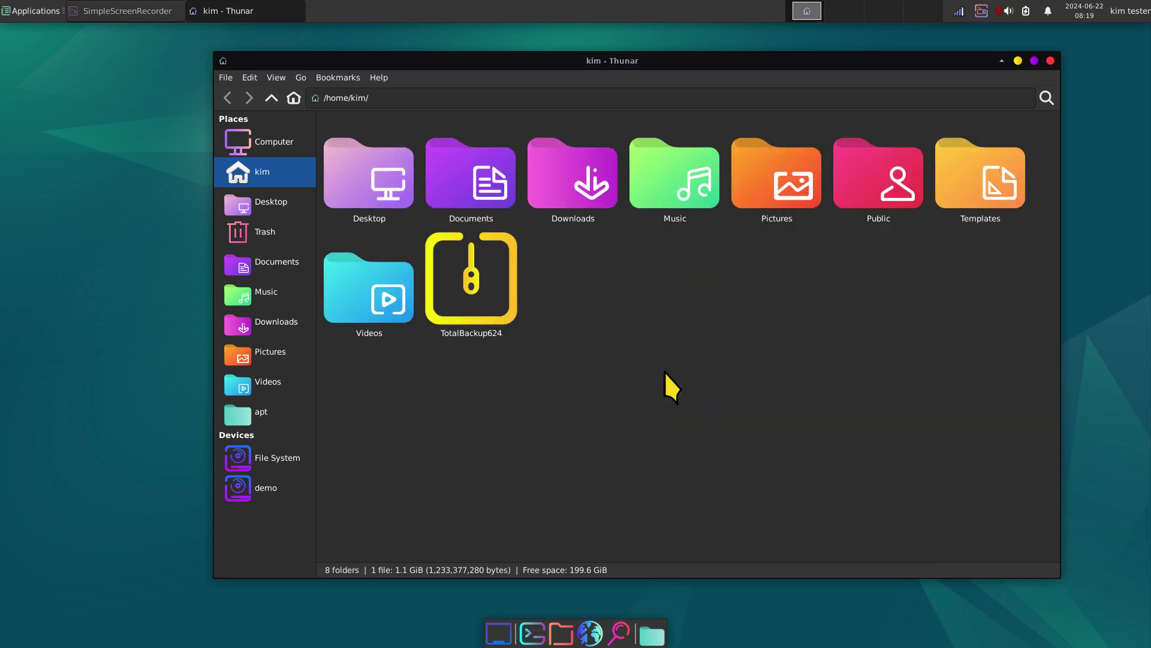
pyautogui.keyDown('ctrl'); pyautogui.scroll(1, 665, 372); pyautogui.keyUp('ctrl')
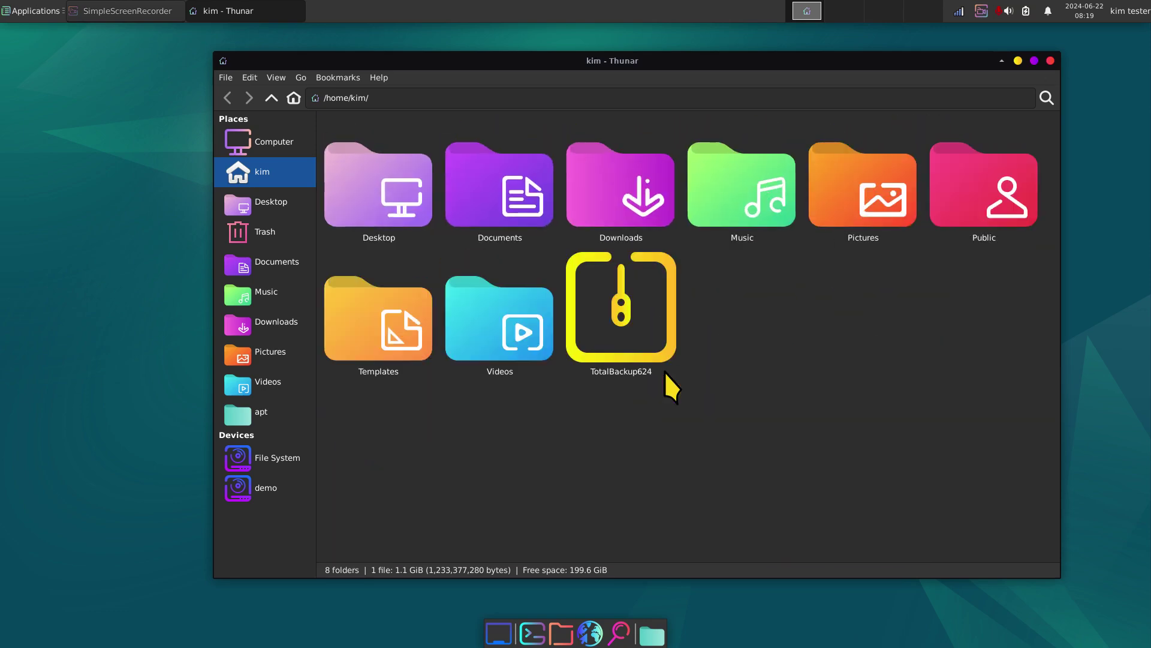
# Close the file manager and launch Settings Manager from Applications > Settings.
pyautogui.click(1050, 61)
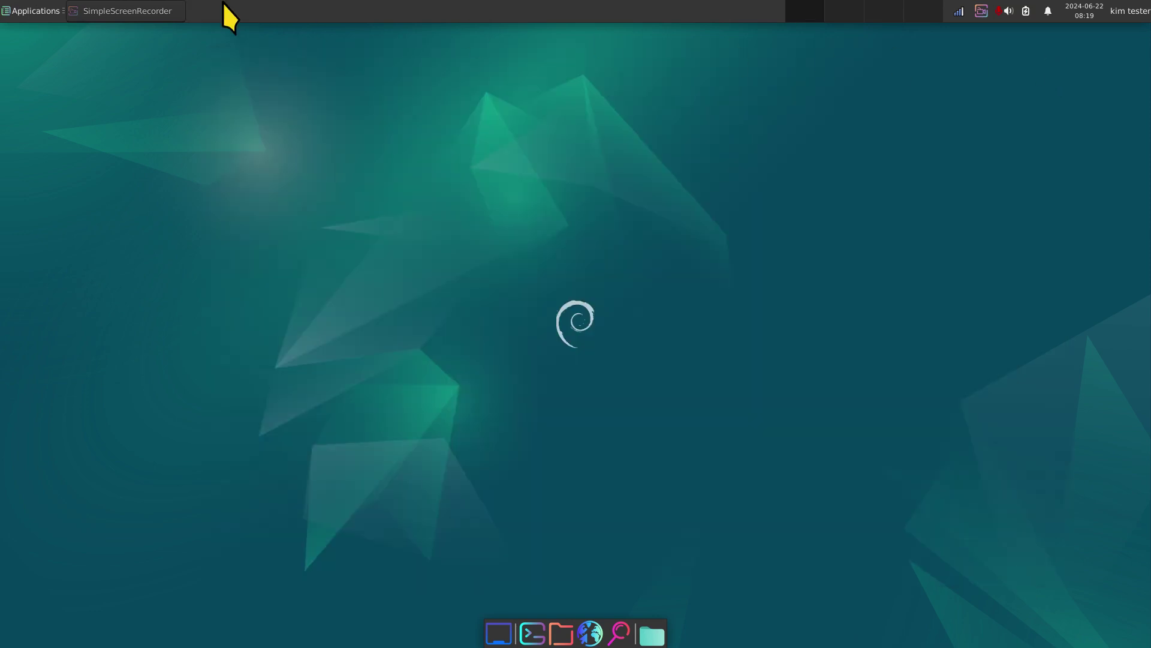
pyautogui.click(16, 12)
pyautogui.moveTo(41, 158)
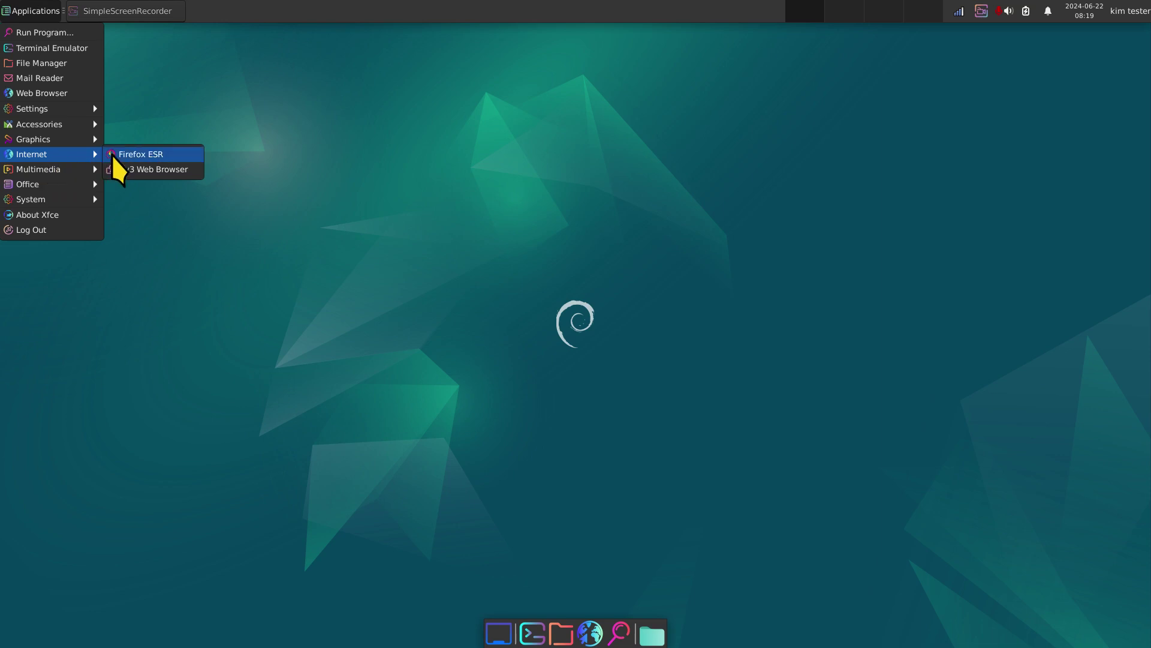
pyautogui.moveTo(71, 105)
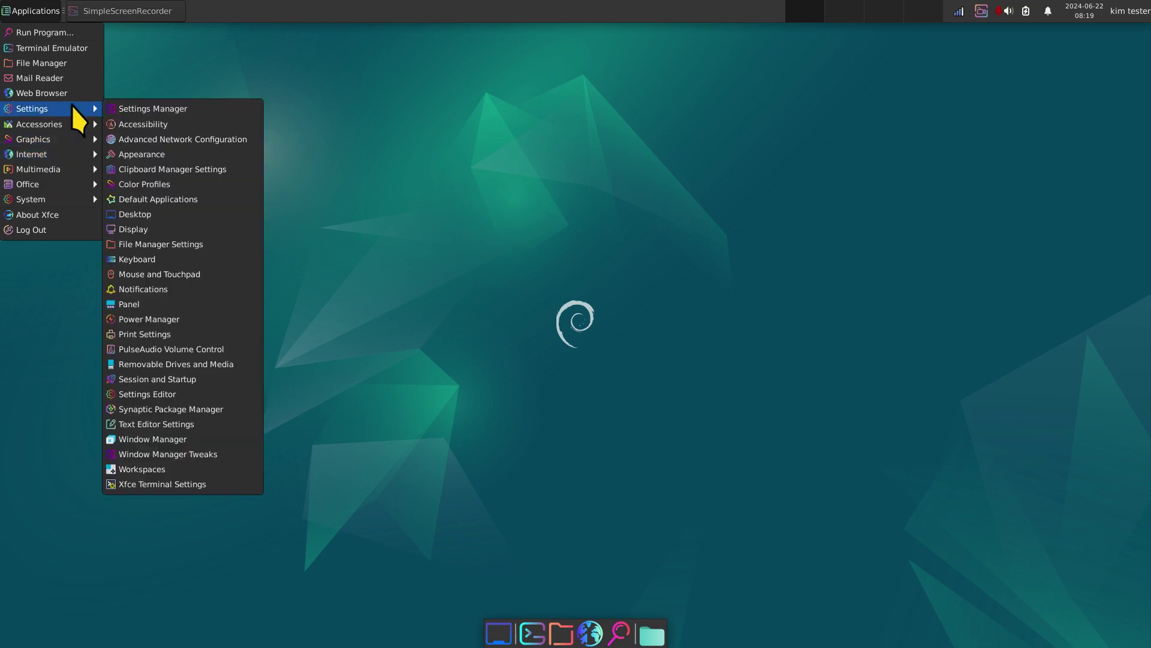
pyautogui.click(139, 109)
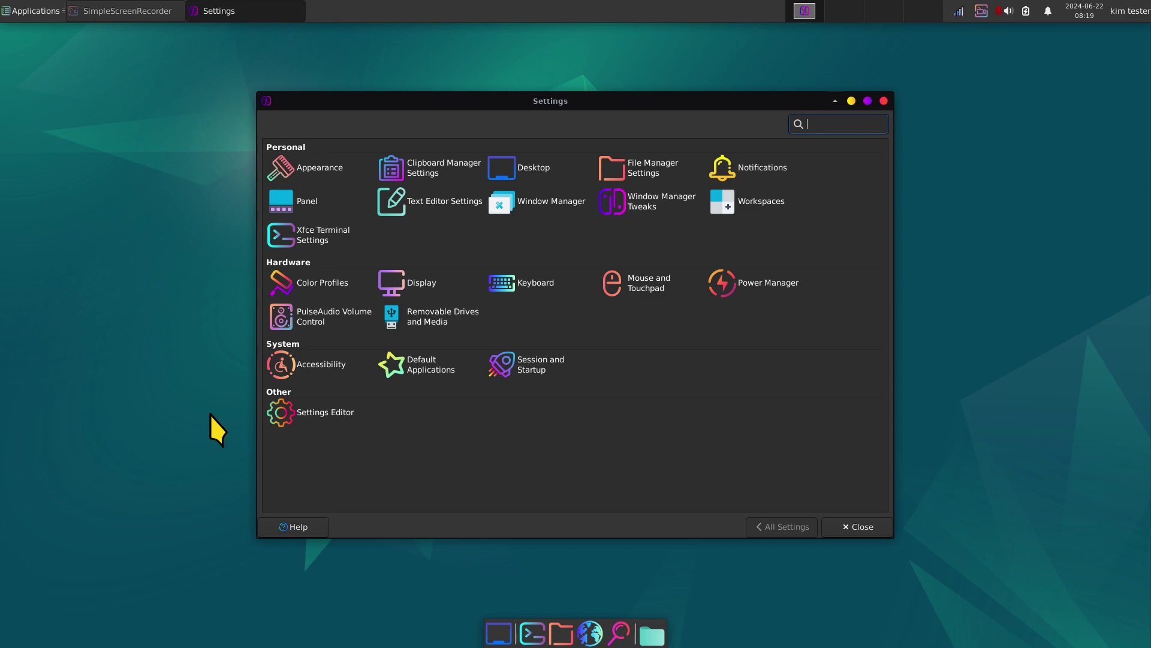
# In Appearance > Icons, change the icon theme from candy-icons to Sweet-Rainbow.
pyautogui.click(309, 167)
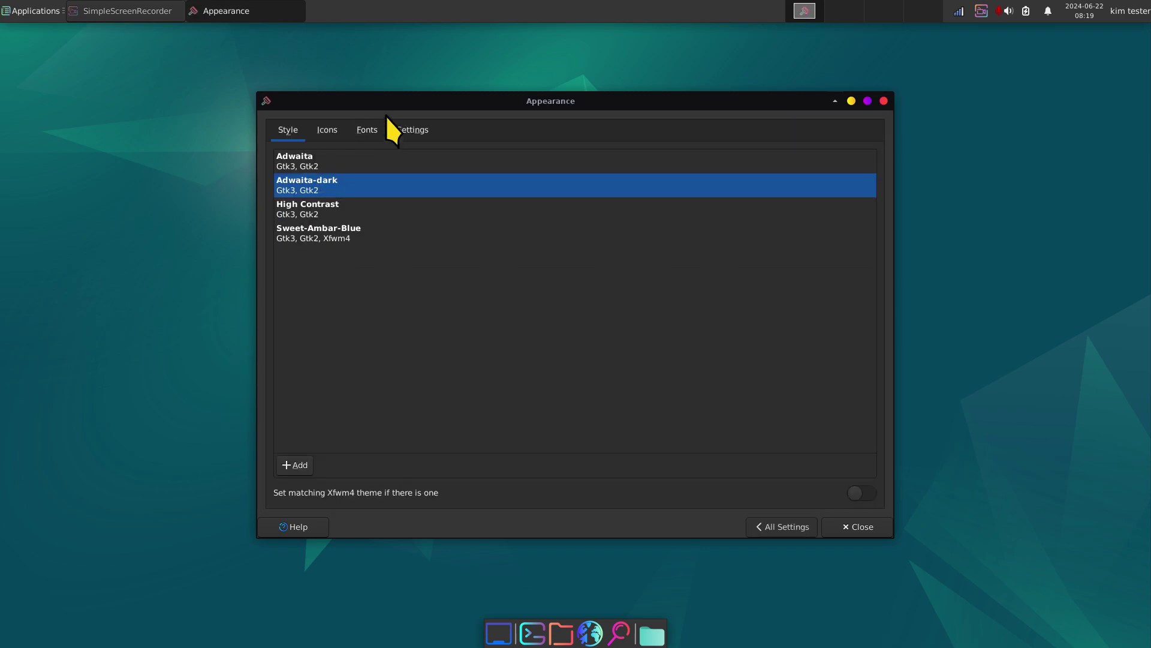
pyautogui.moveTo(421, 99); pyautogui.dragTo(299, 68)
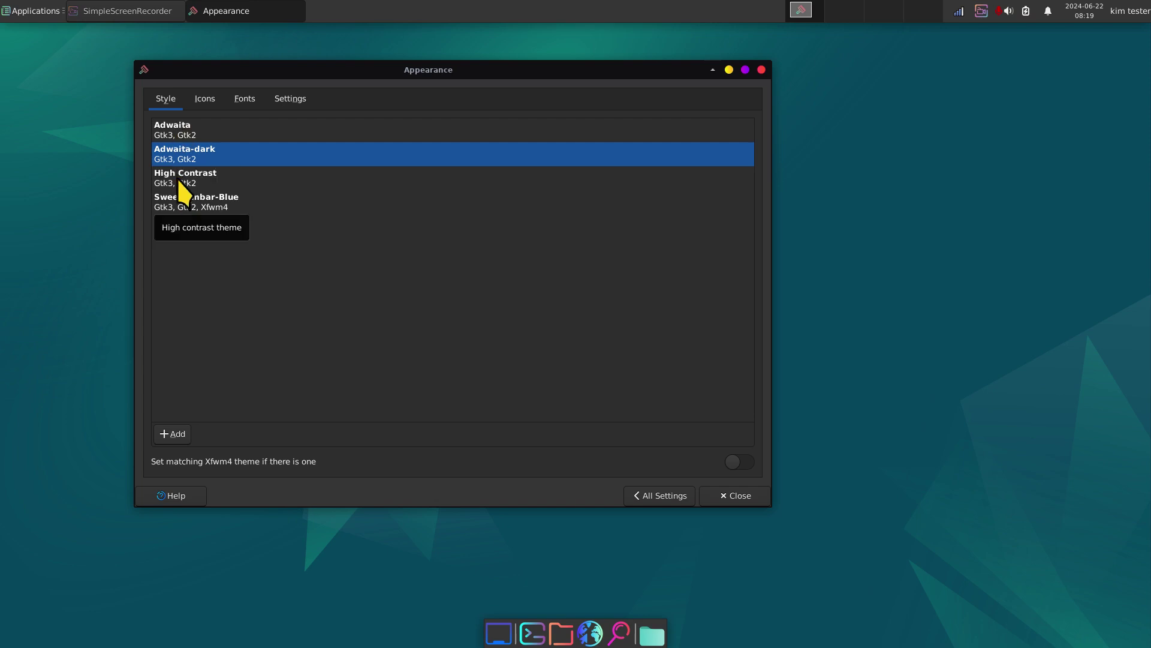
pyautogui.click(207, 100)
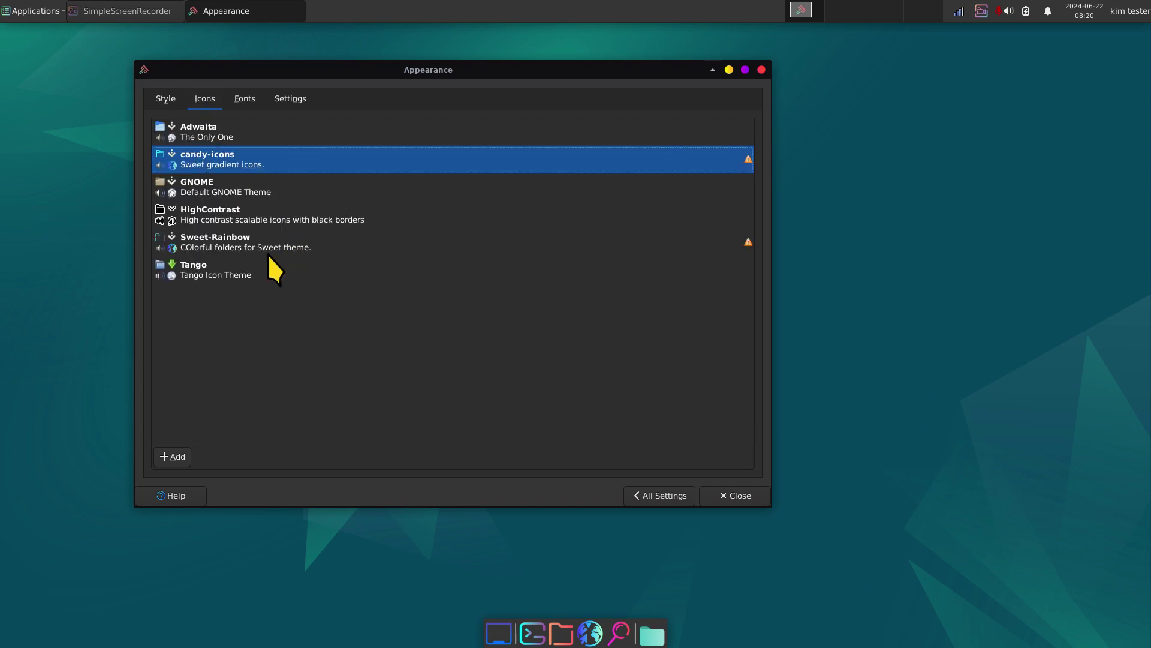
pyautogui.moveTo(205, 240)
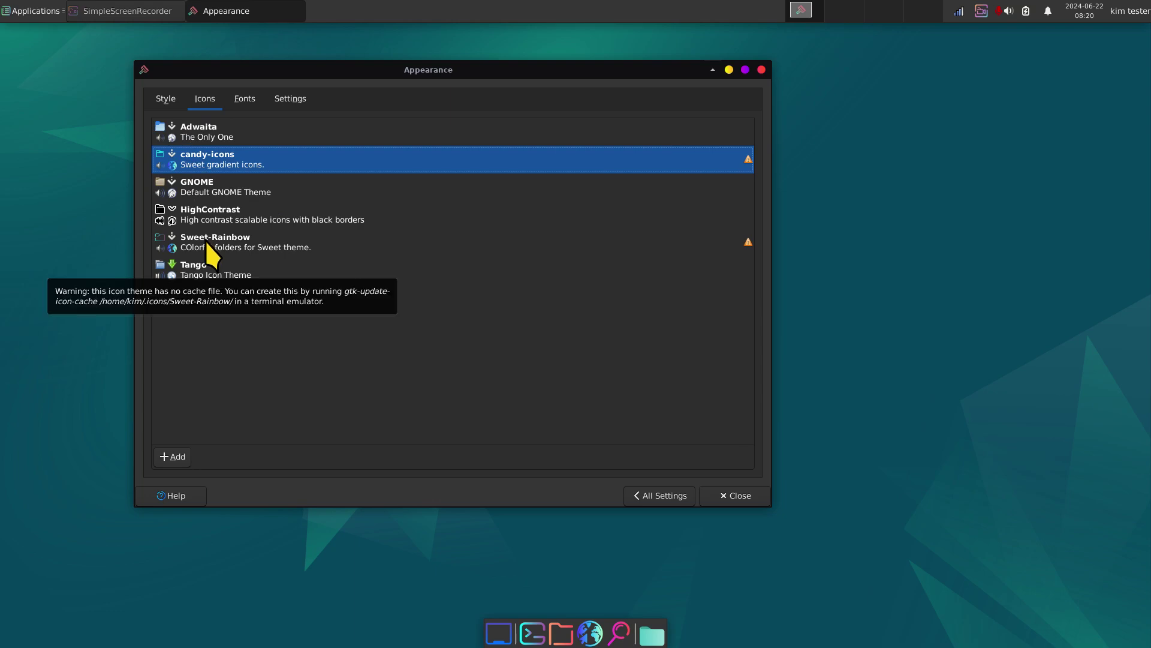
pyautogui.click(561, 632)
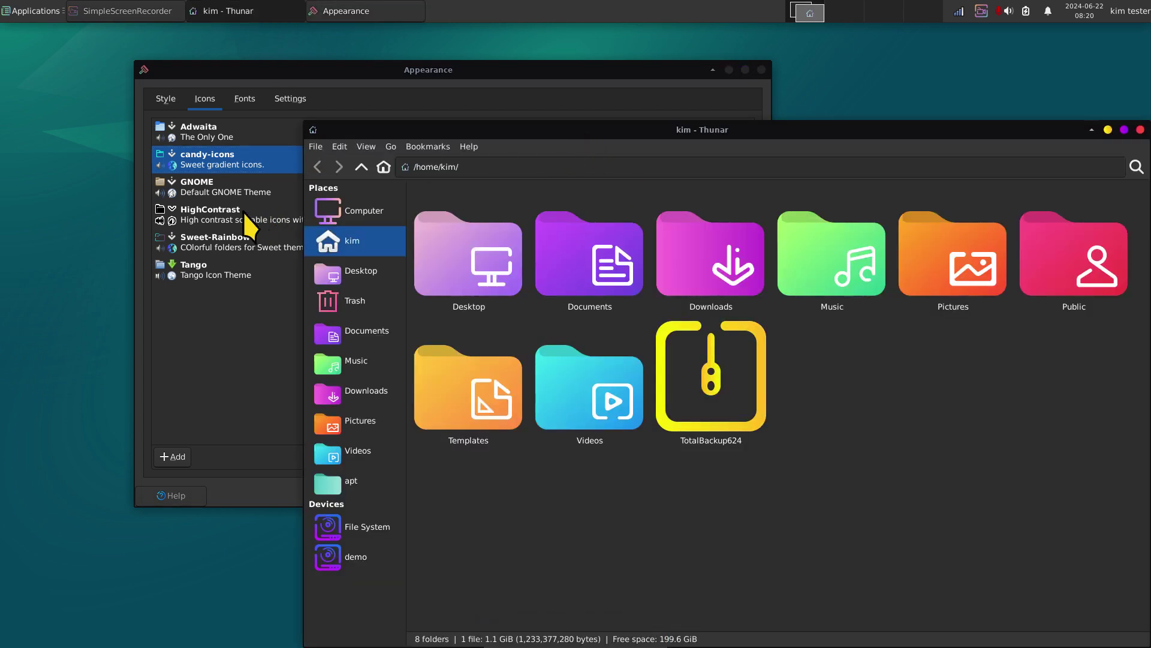
pyautogui.click(194, 243)
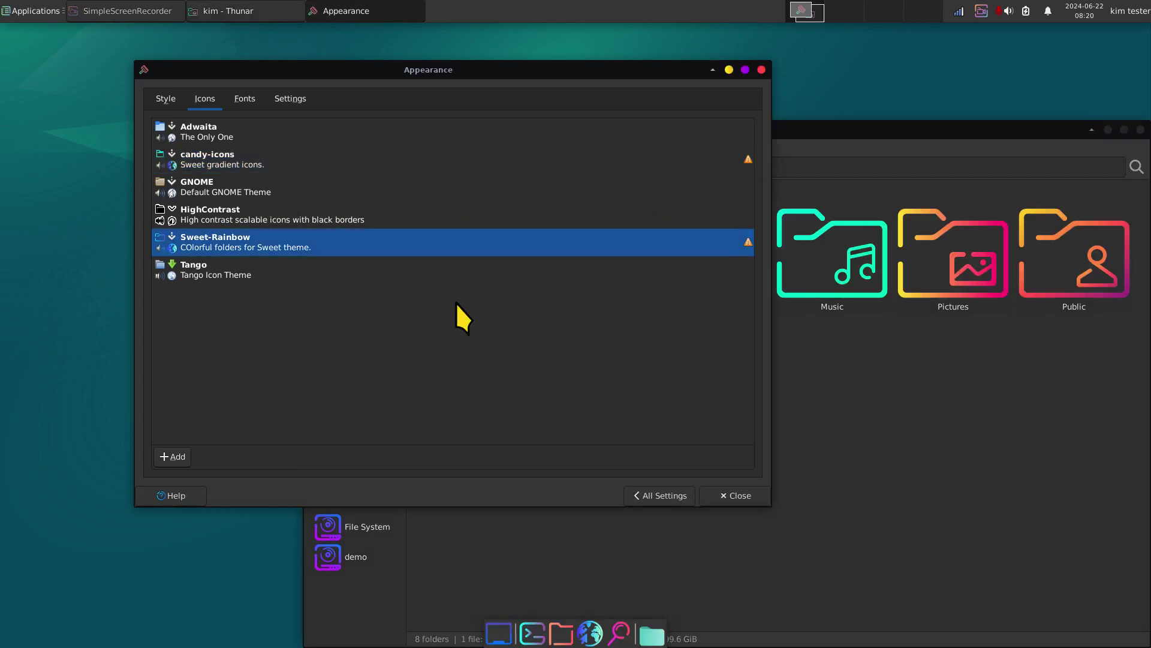
# Inspect the new outline folder icons in Thunar, toggling the side pane views, then close it.
pyautogui.click(895, 129)
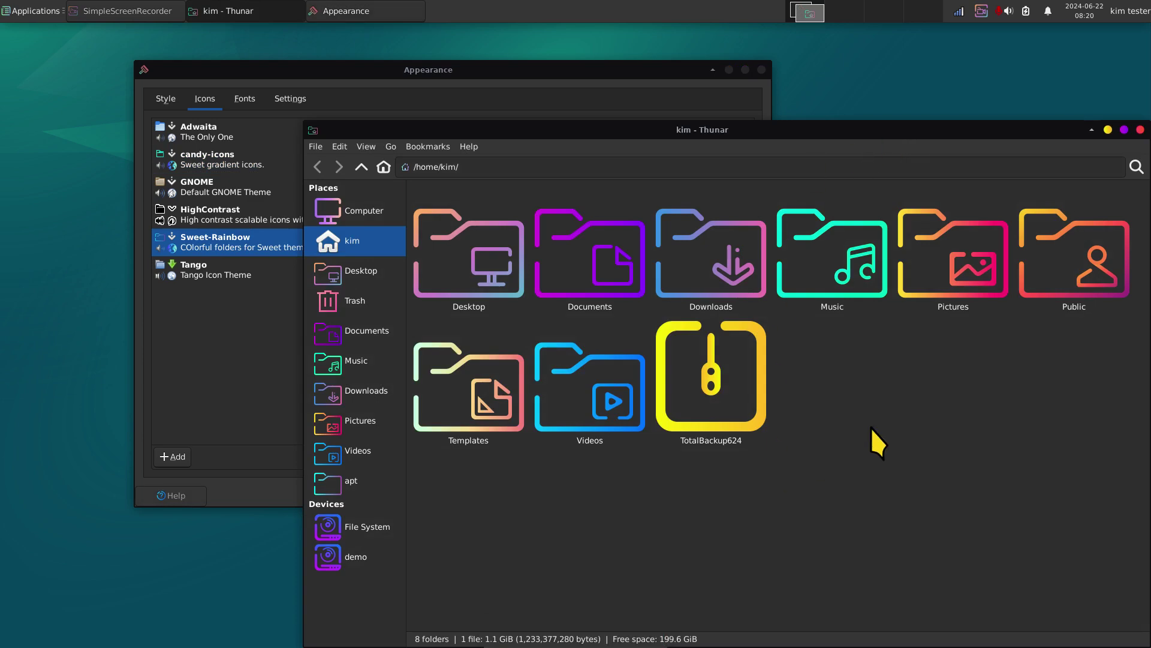
pyautogui.scroll(-3, 871, 427)
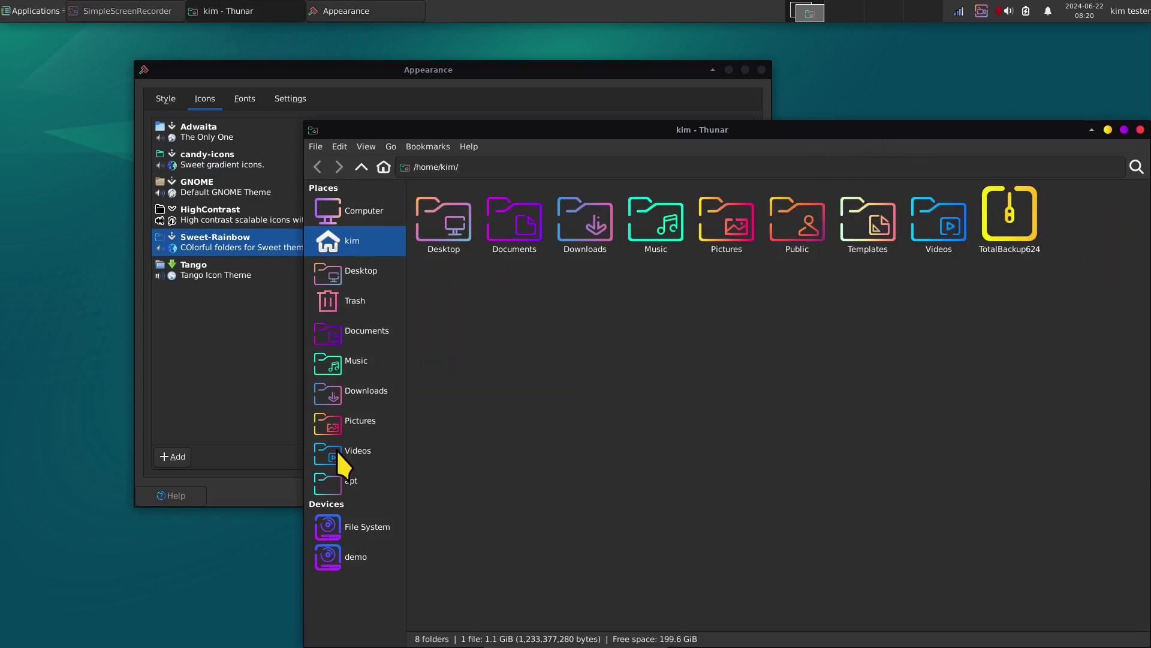
pyautogui.scroll(-1, 743, 390)
pyautogui.scroll(2, 740, 403)
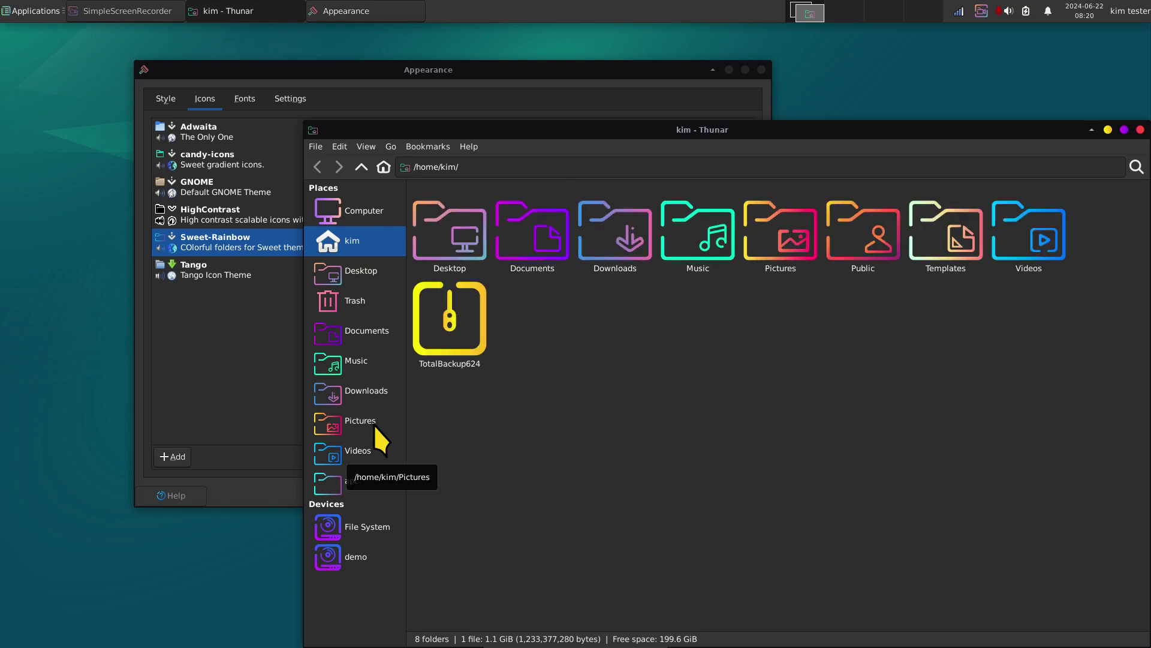
pyautogui.hotkey('ctrl', 't')
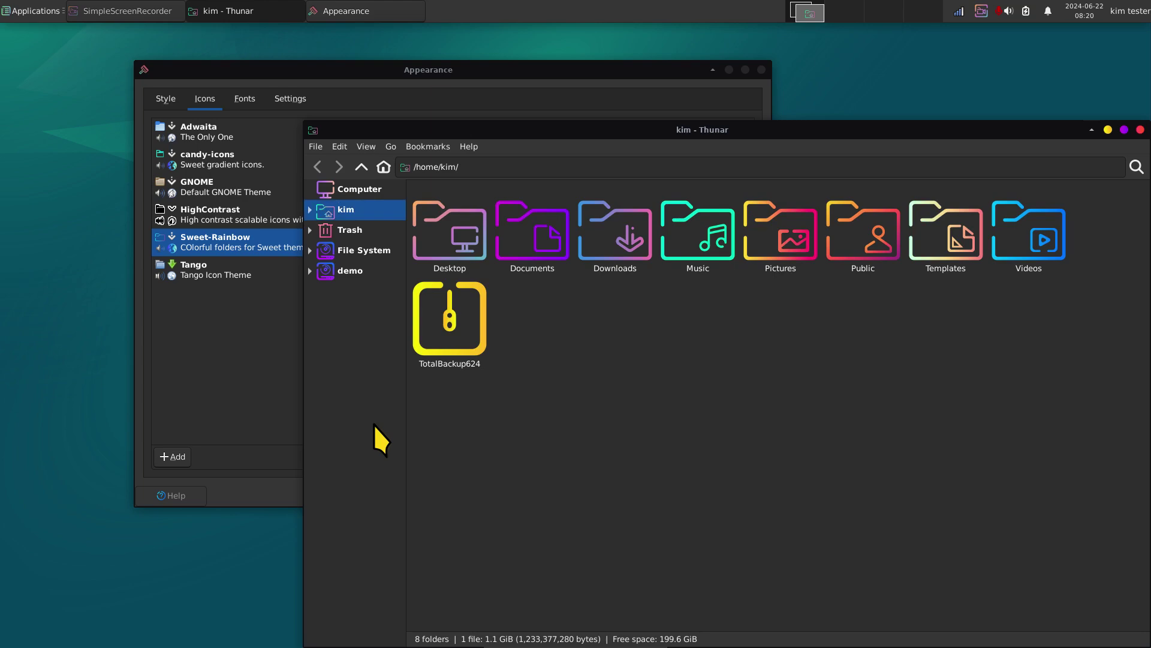
pyautogui.press('F9')
pyautogui.press('F9')
pyautogui.hotkey('ctrl', 'e')
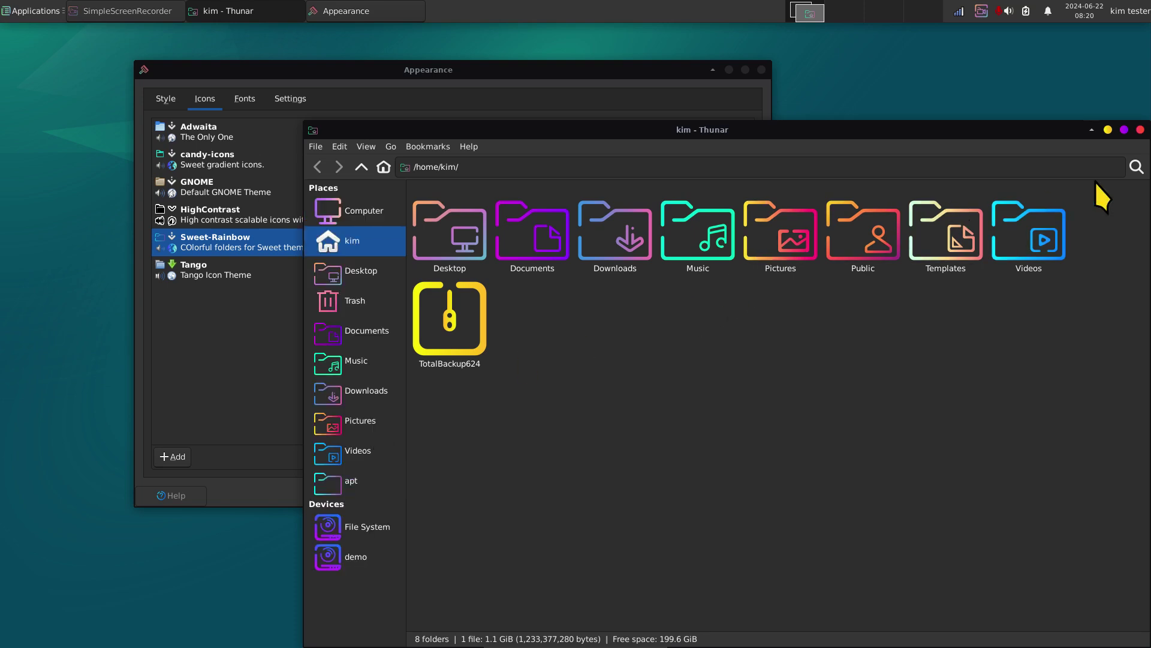
pyautogui.click(1141, 130)
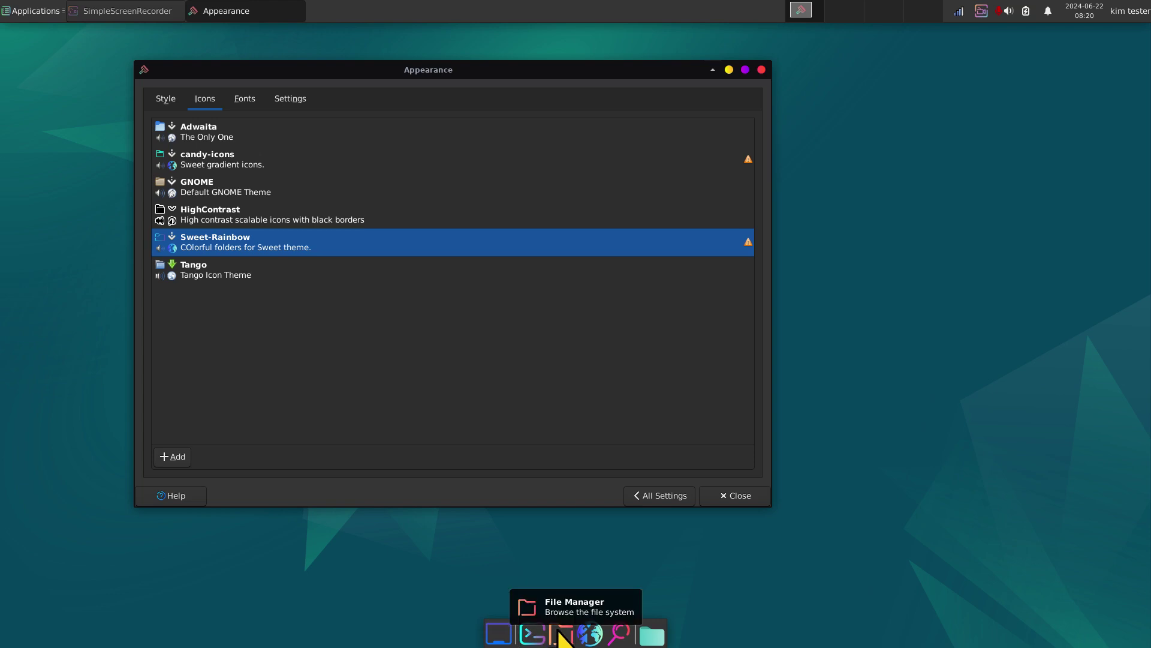
# Close the Application Finder, the Appearance dialog and the file manager to clear the desktop.
pyautogui.click(620, 637)
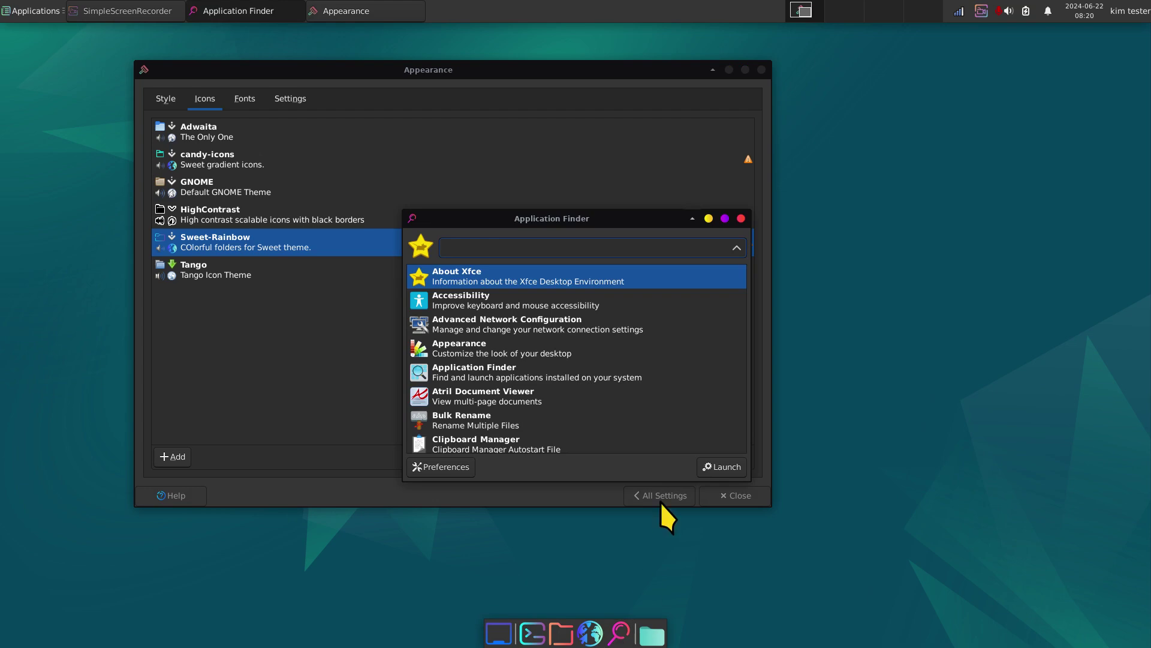
pyautogui.click(741, 218)
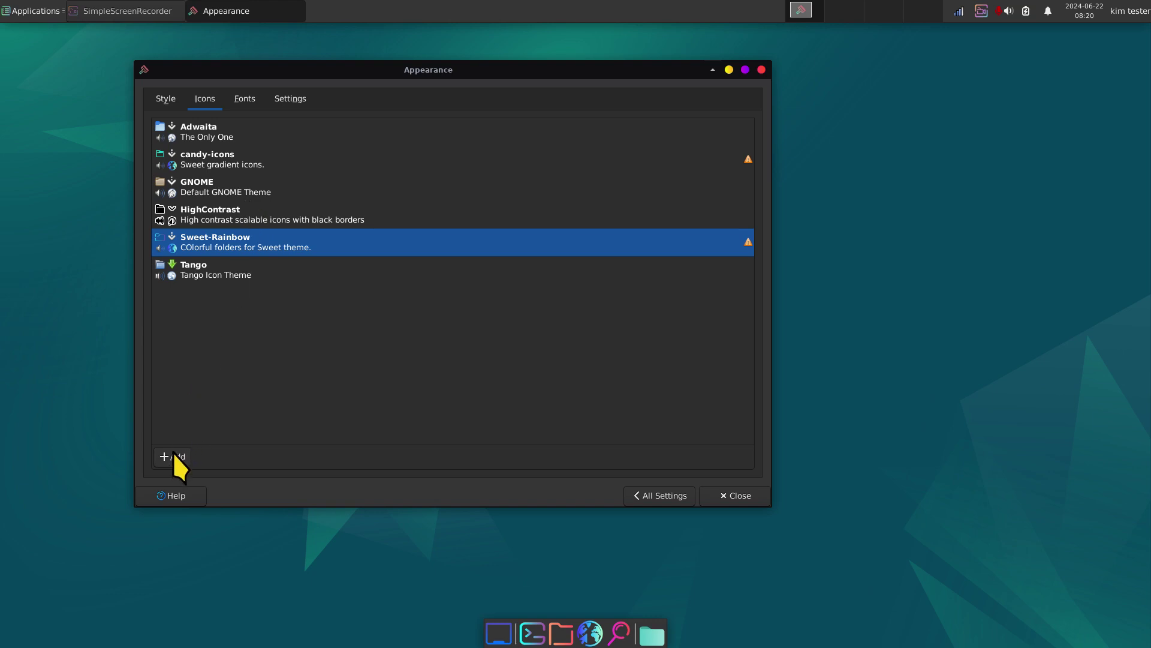
pyautogui.click(740, 496)
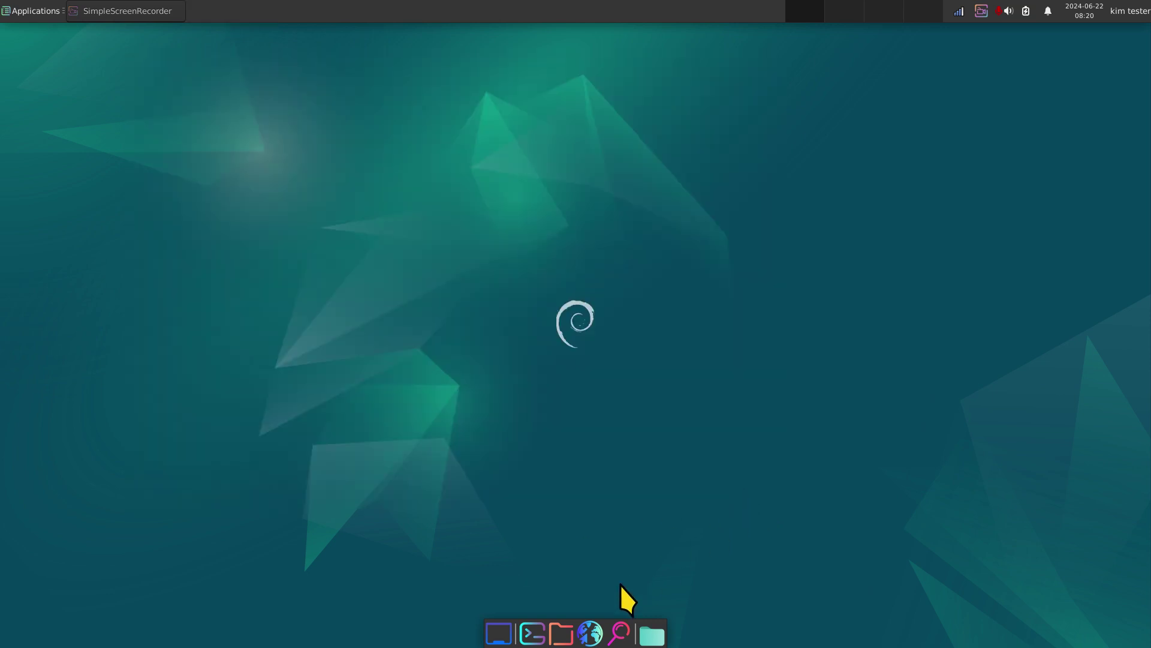
pyautogui.click(561, 634)
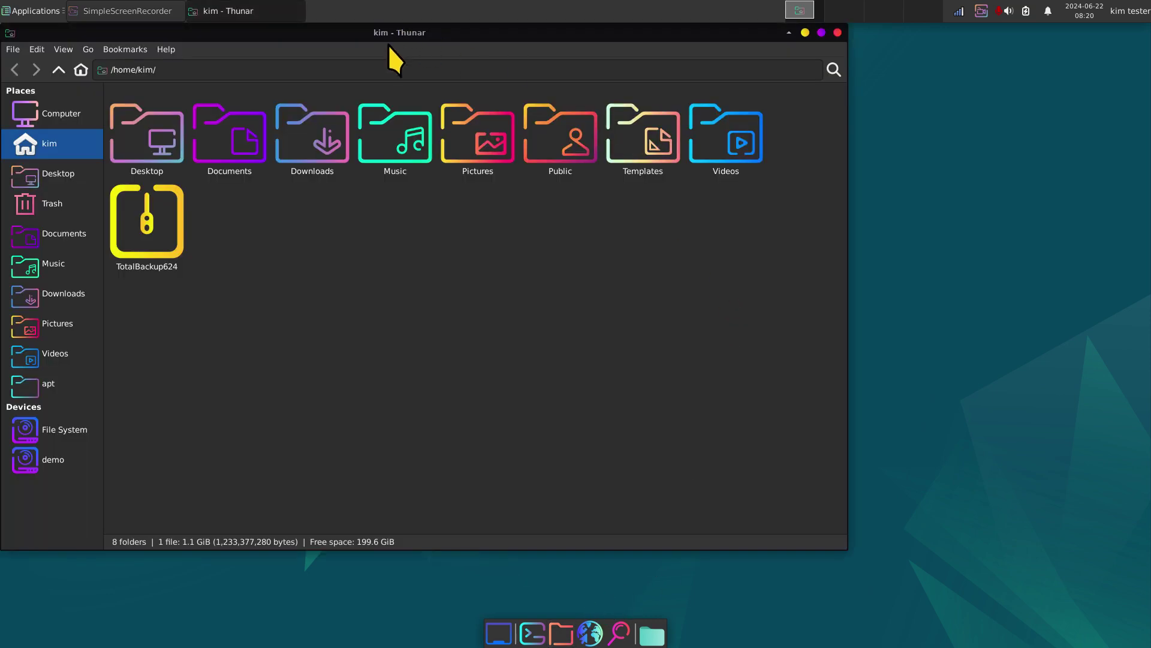
pyautogui.moveTo(384, 32); pyautogui.dragTo(527, 62)
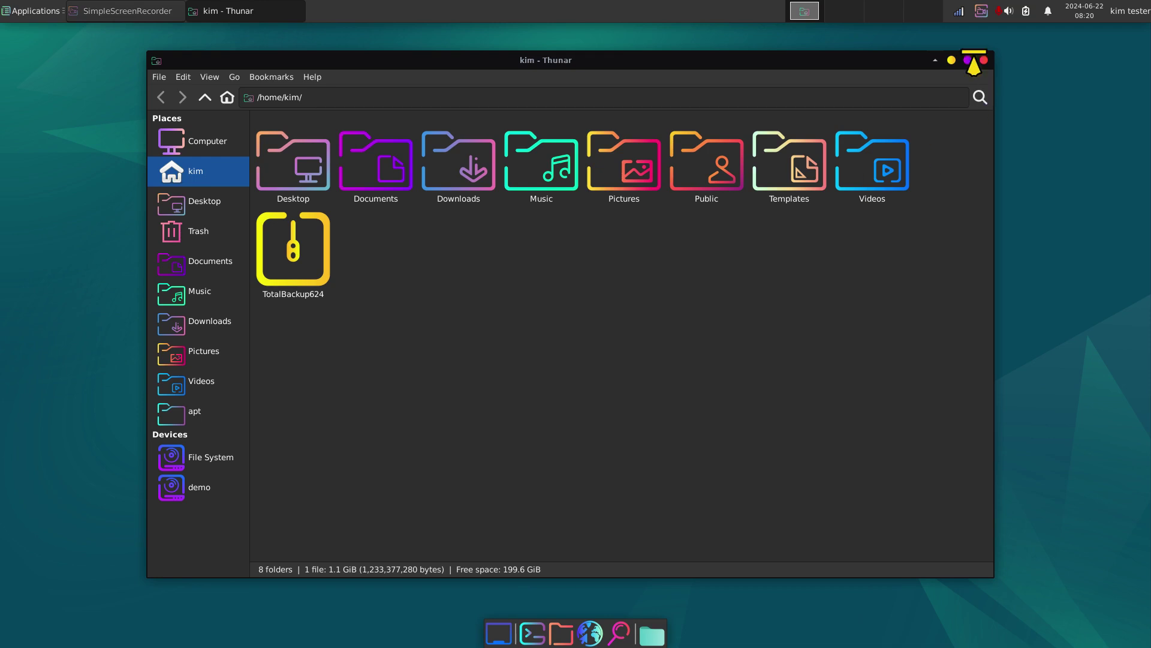
pyautogui.click(983, 60)
# Reopen Appearance settings and apply the Adwaita style with the GNOME icon theme.
pyautogui.click(14, 16)
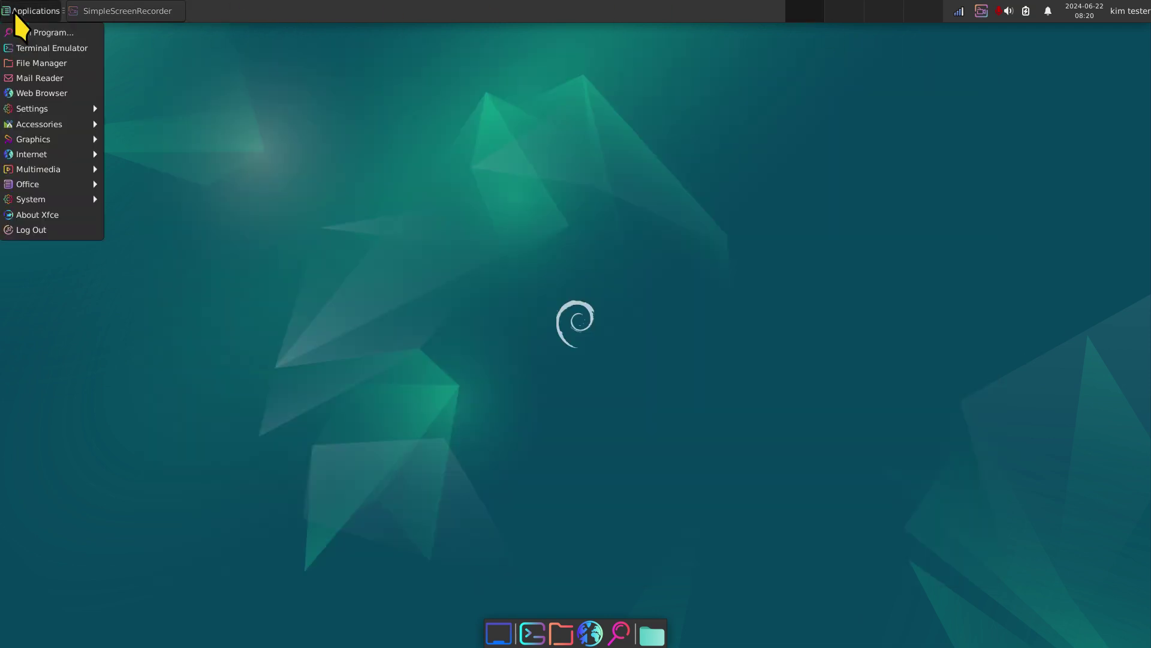
pyautogui.moveTo(62, 116)
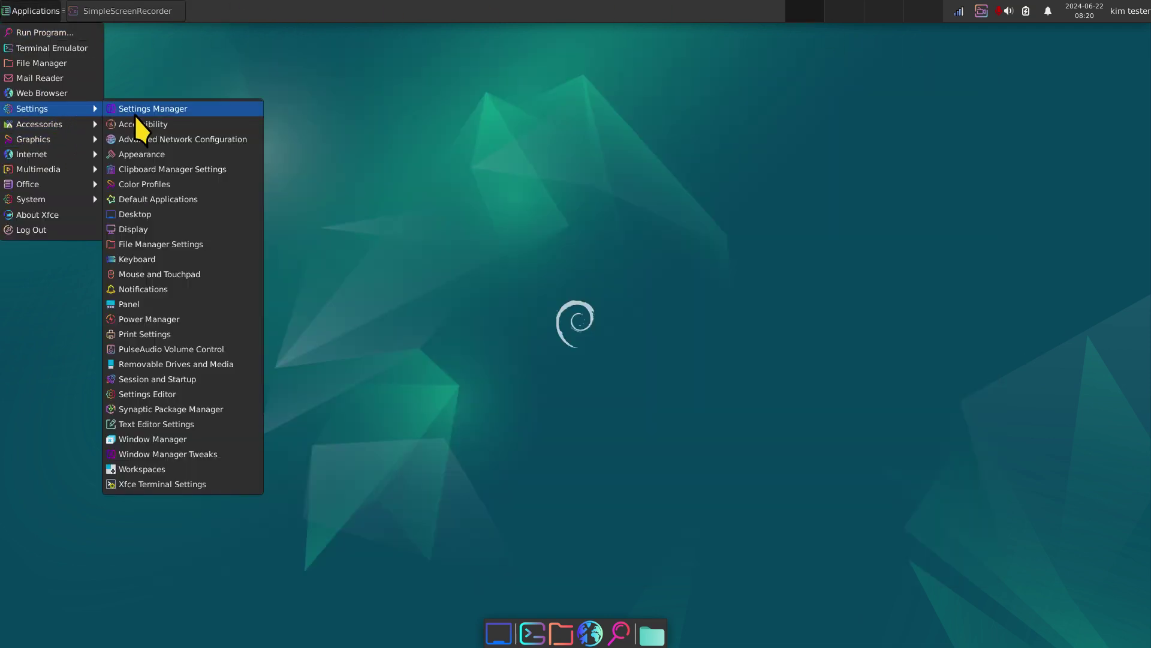
pyautogui.click(149, 109)
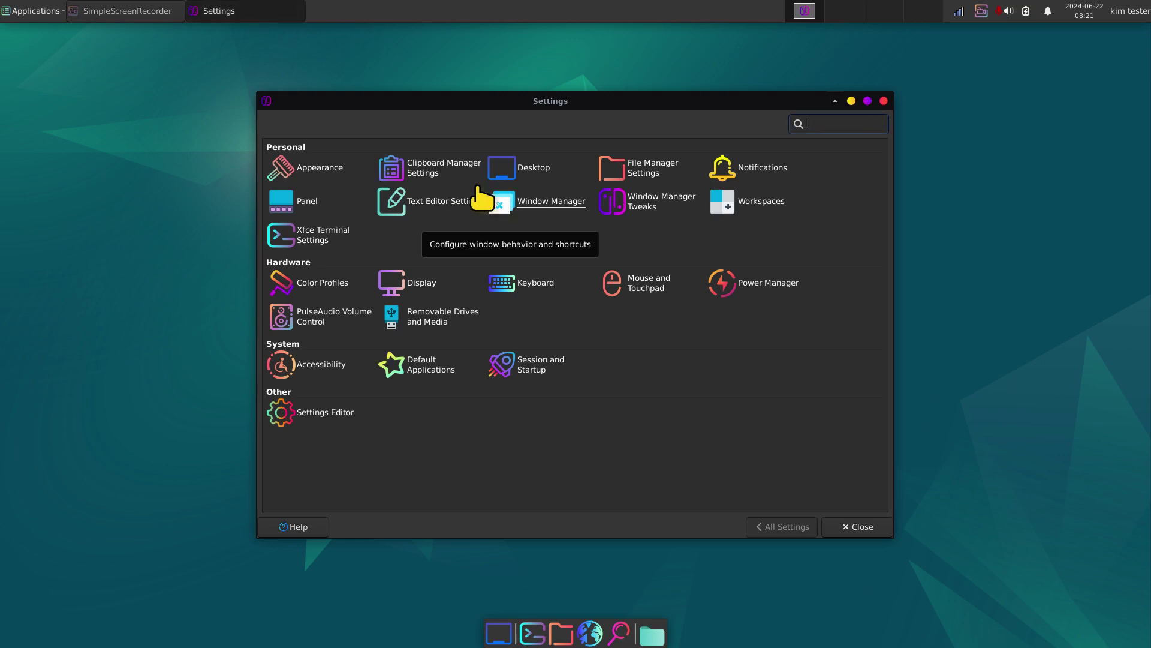
pyautogui.click(313, 166)
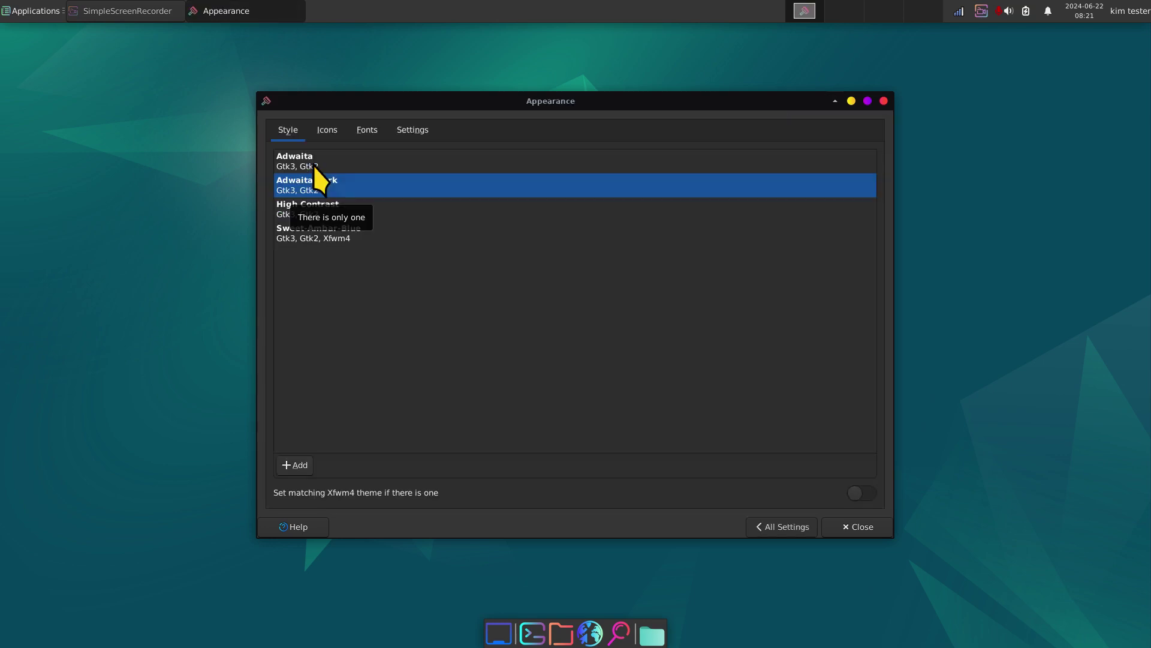
pyautogui.click(298, 163)
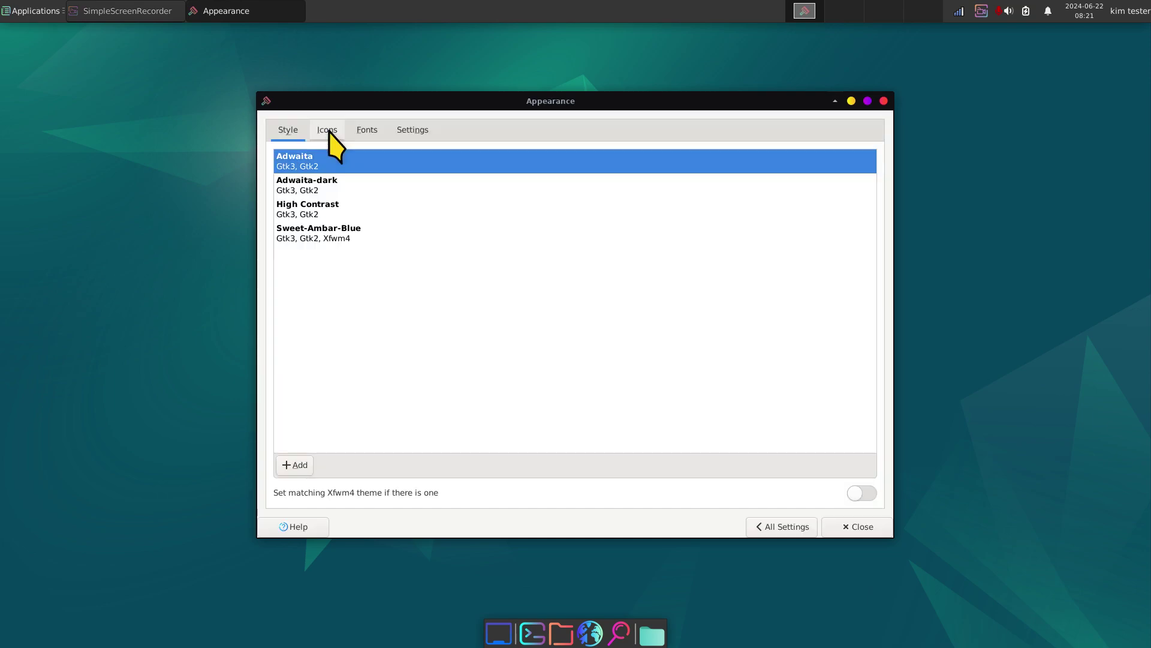
pyautogui.click(329, 128)
pyautogui.click(321, 219)
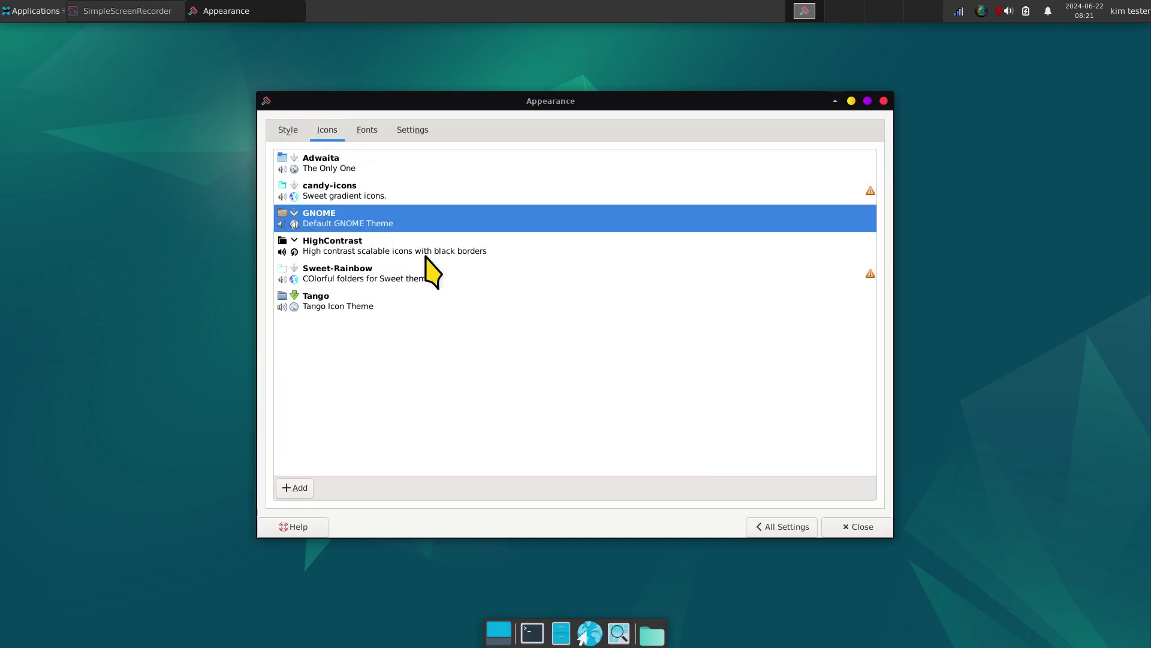
# Set the Window Manager decoration theme to Default.
pyautogui.click(785, 526)
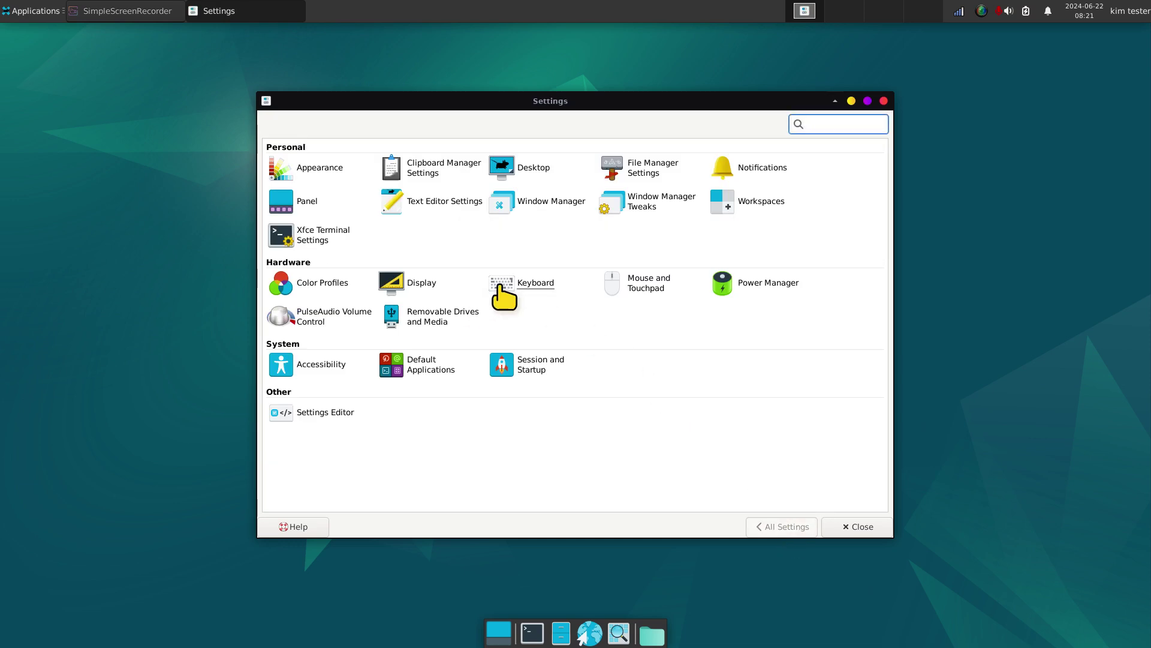
pyautogui.click(539, 201)
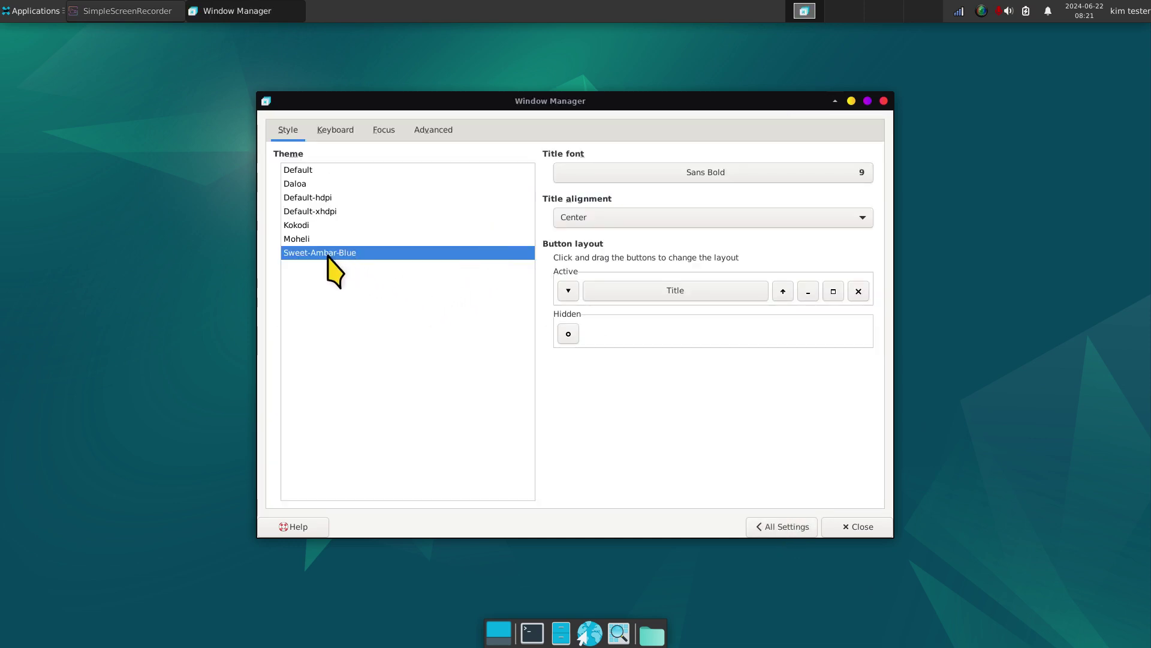
pyautogui.click(314, 171)
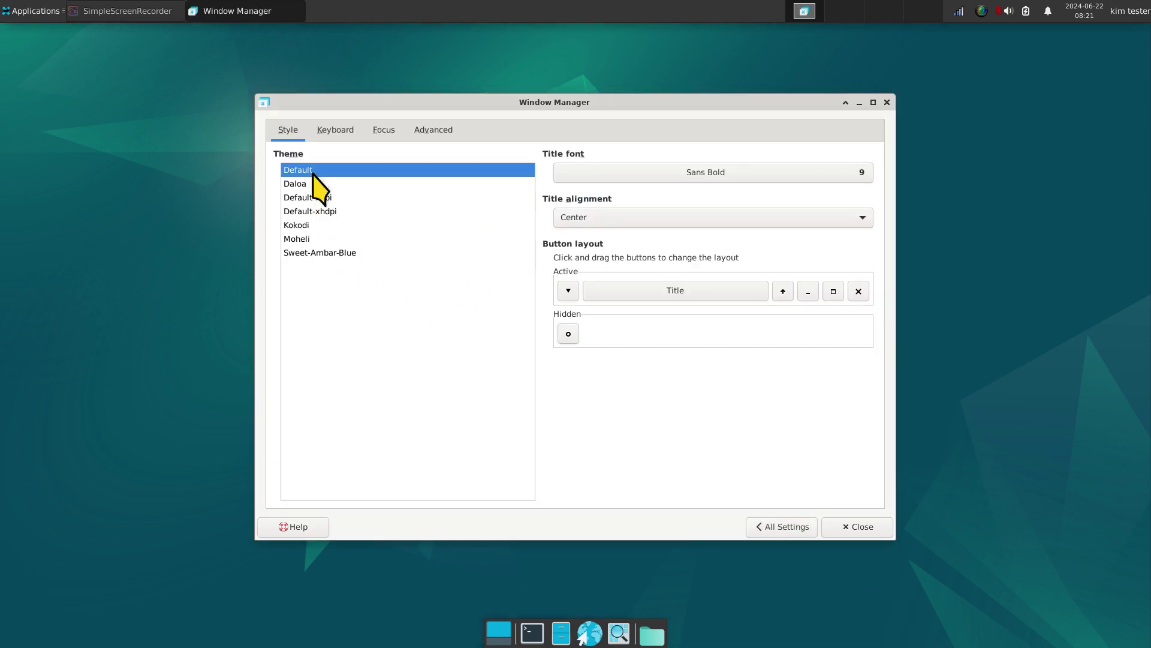
# Preview the Adwaita cursor theme in Mouse and Touchpad, then revert to Radioactive.
pyautogui.click(777, 526)
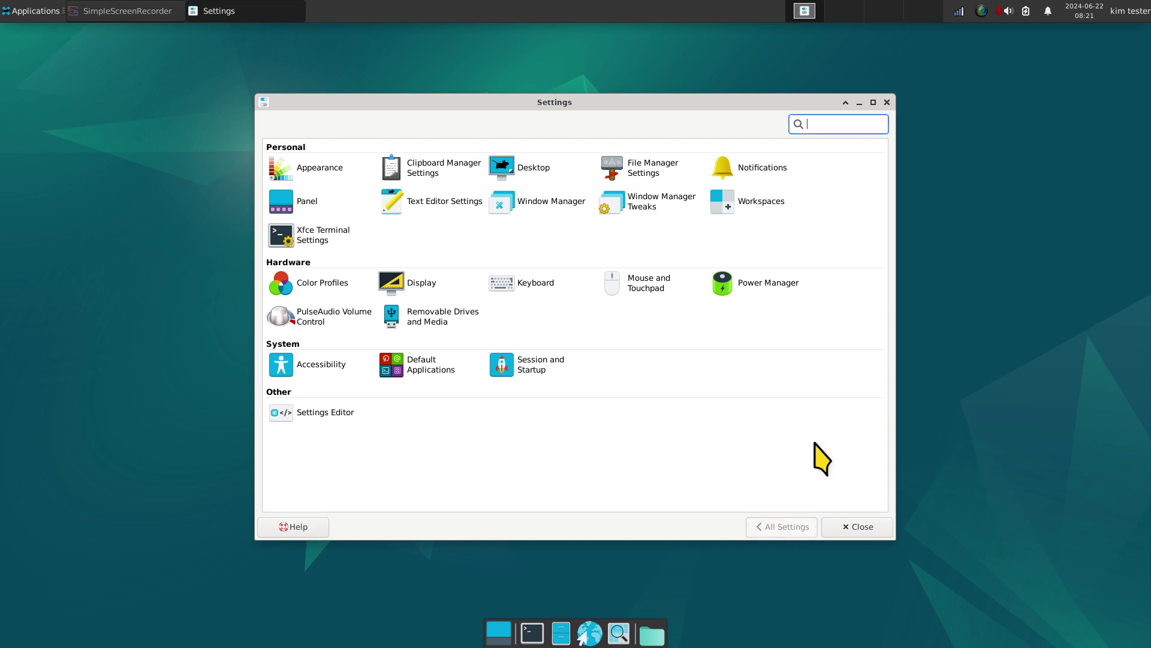
pyautogui.click(644, 291)
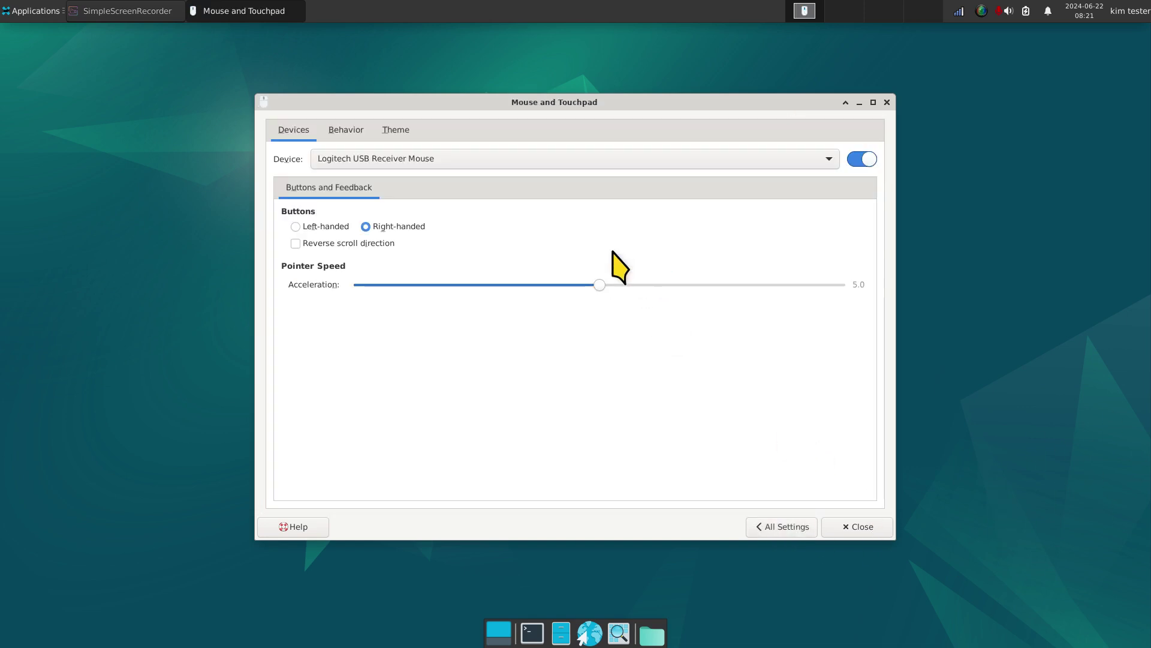
pyautogui.click(396, 132)
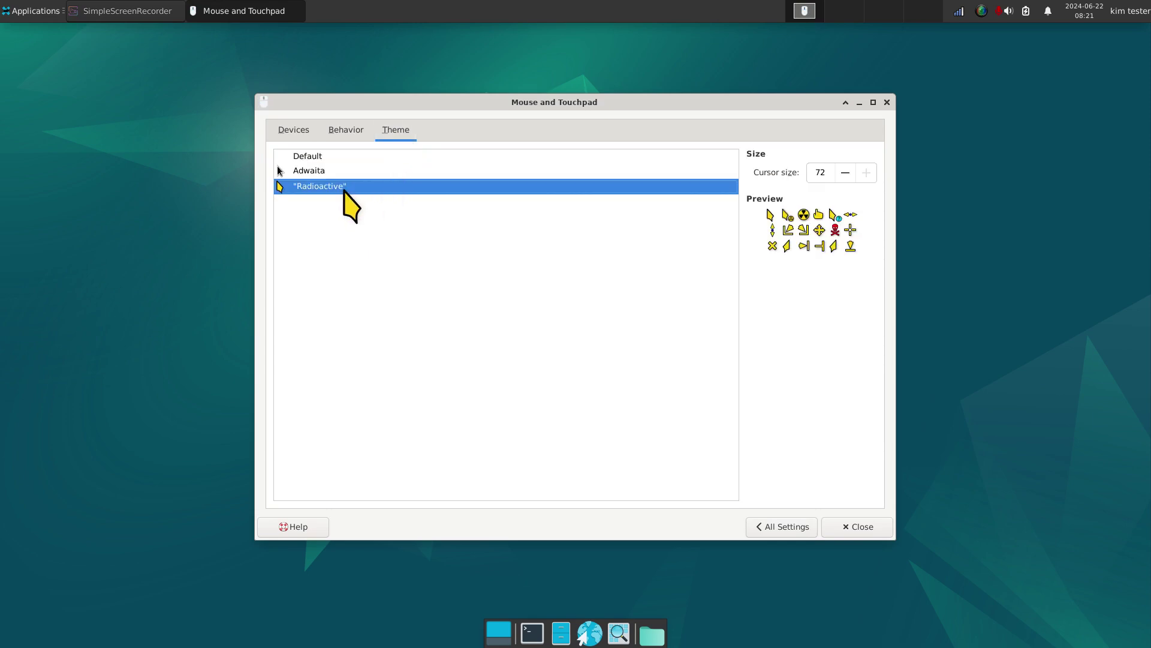
pyautogui.click(307, 171)
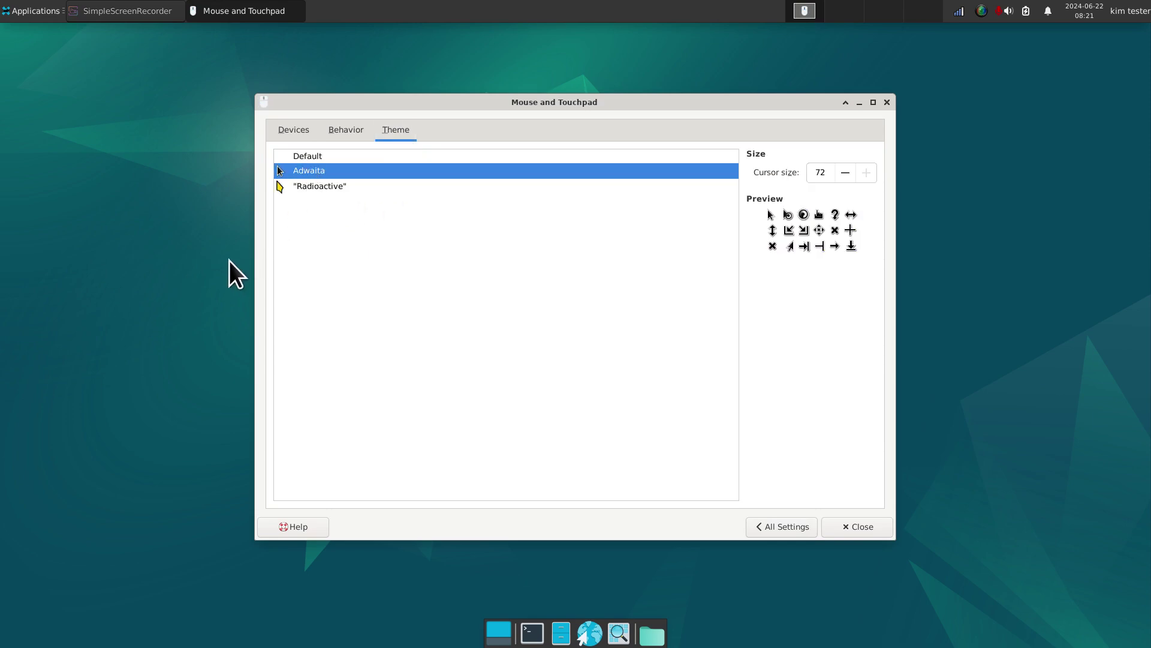
pyautogui.click(308, 188)
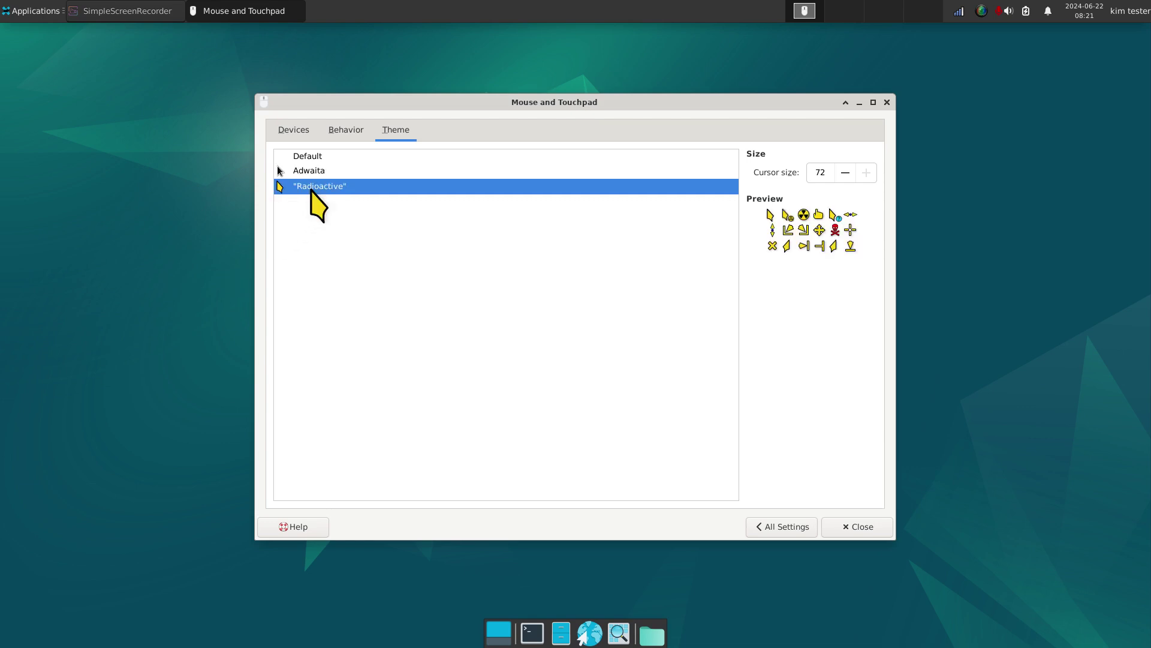
pyautogui.click(761, 524)
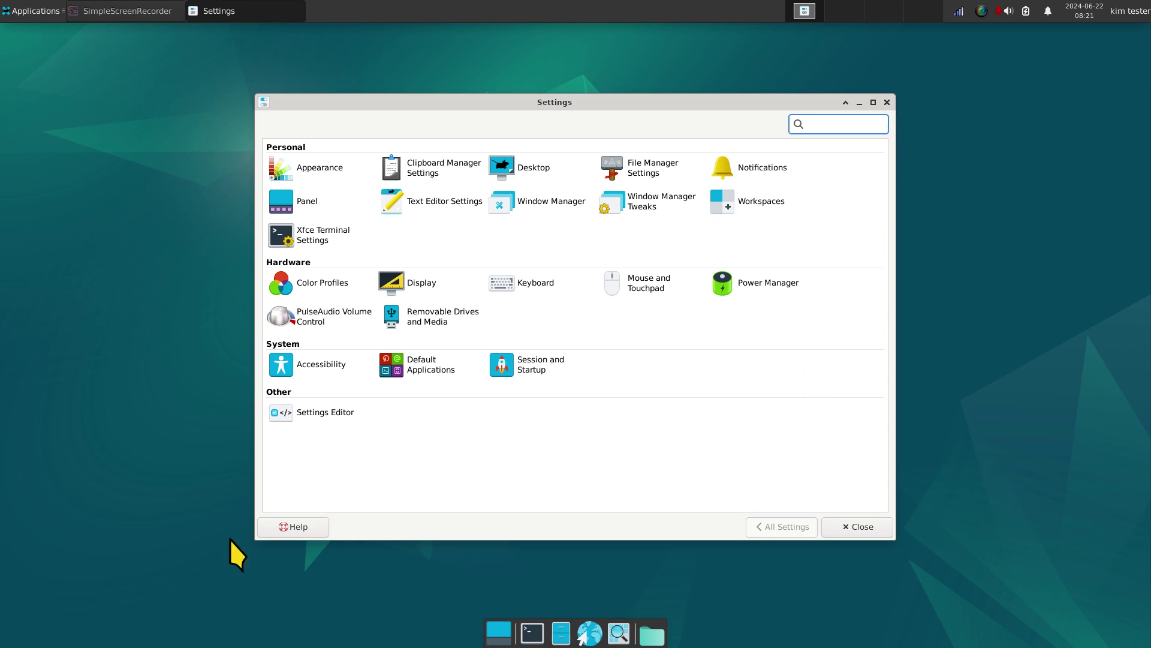
# Close the Settings Manager and open Thunar on the home folder.
pyautogui.click(887, 102)
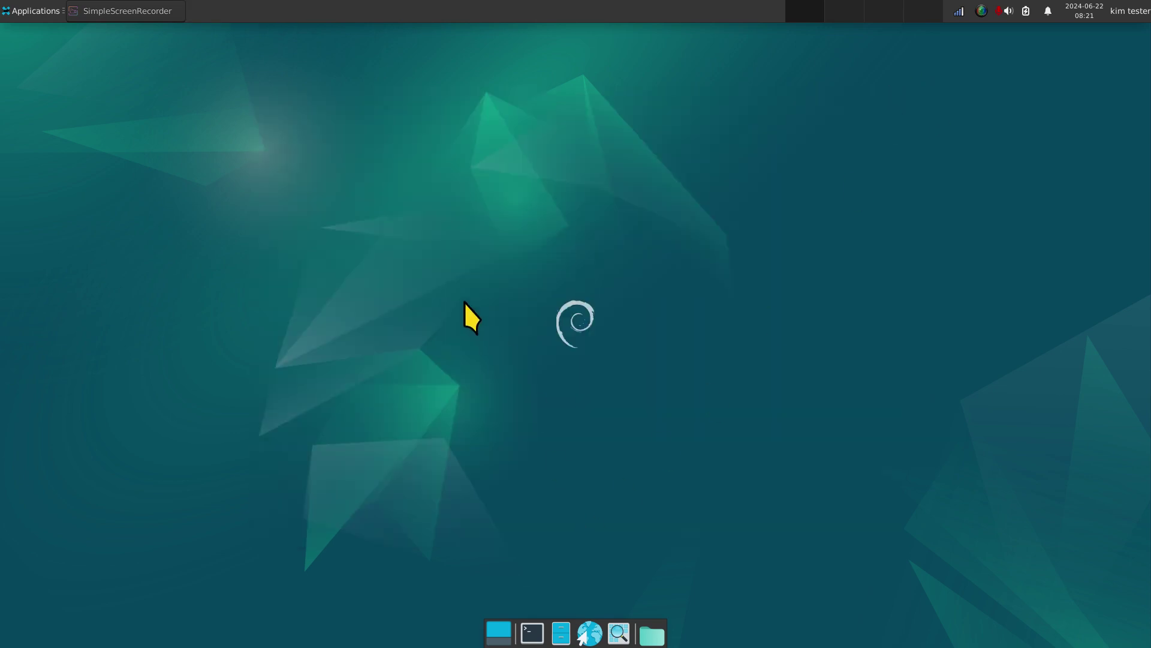
pyautogui.click(560, 635)
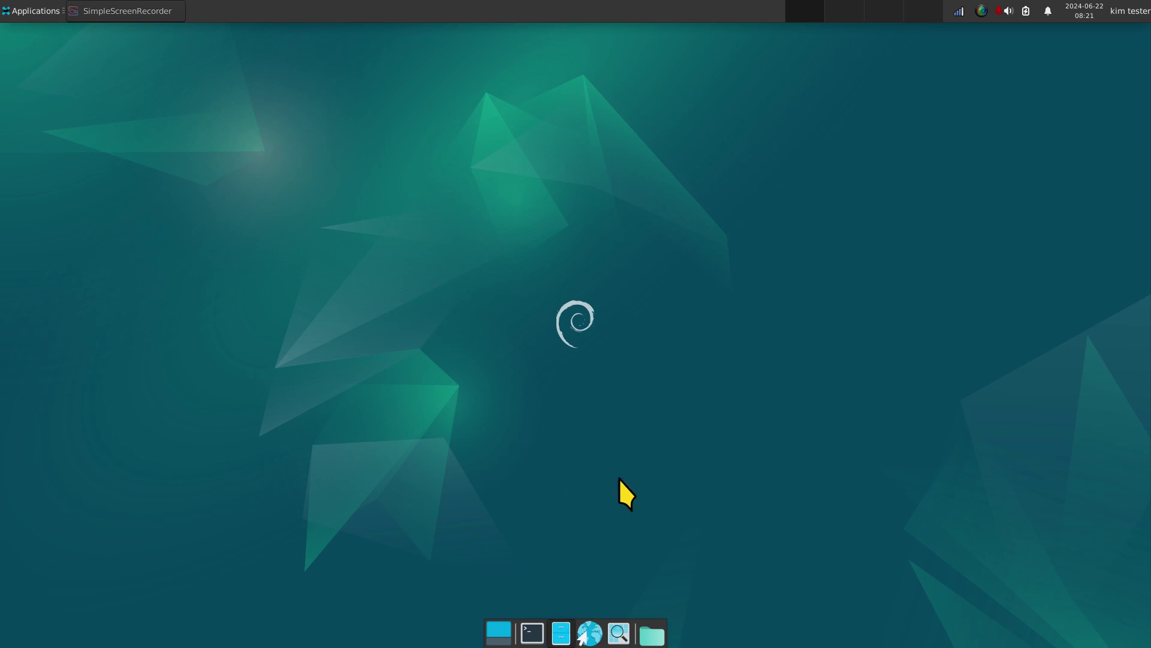
pyautogui.moveTo(364, 35); pyautogui.dragTo(484, 53)
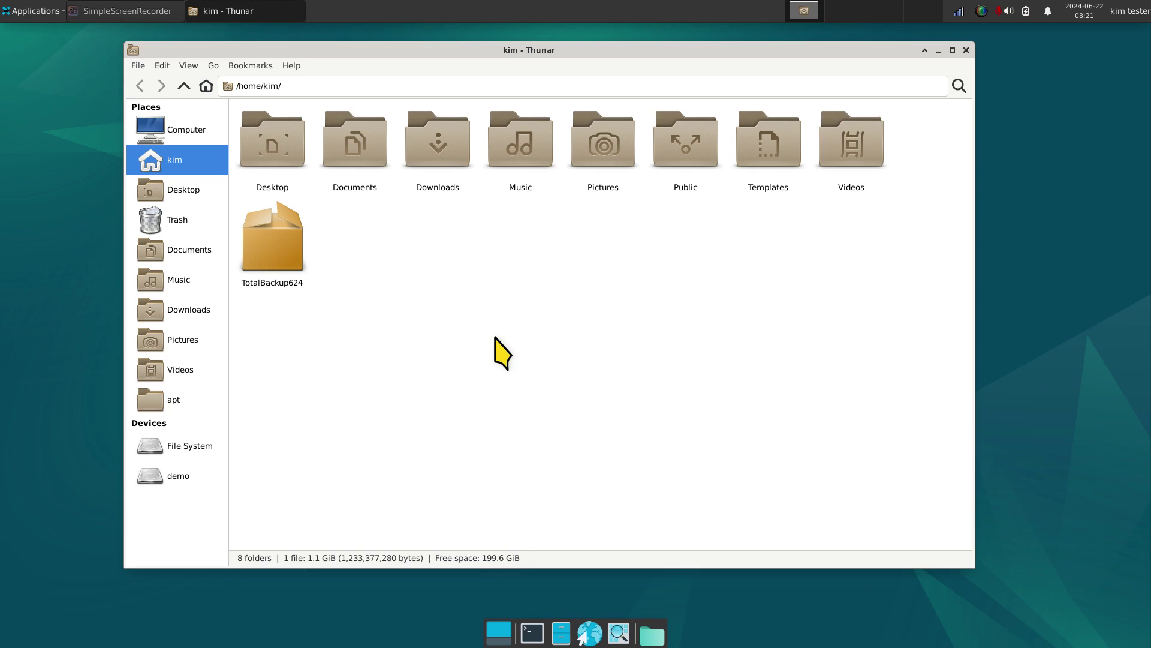
# Show hidden files in /home/kim with Ctrl+H and open the .icons folder.
pyautogui.hotkey('ctrl', 'h')
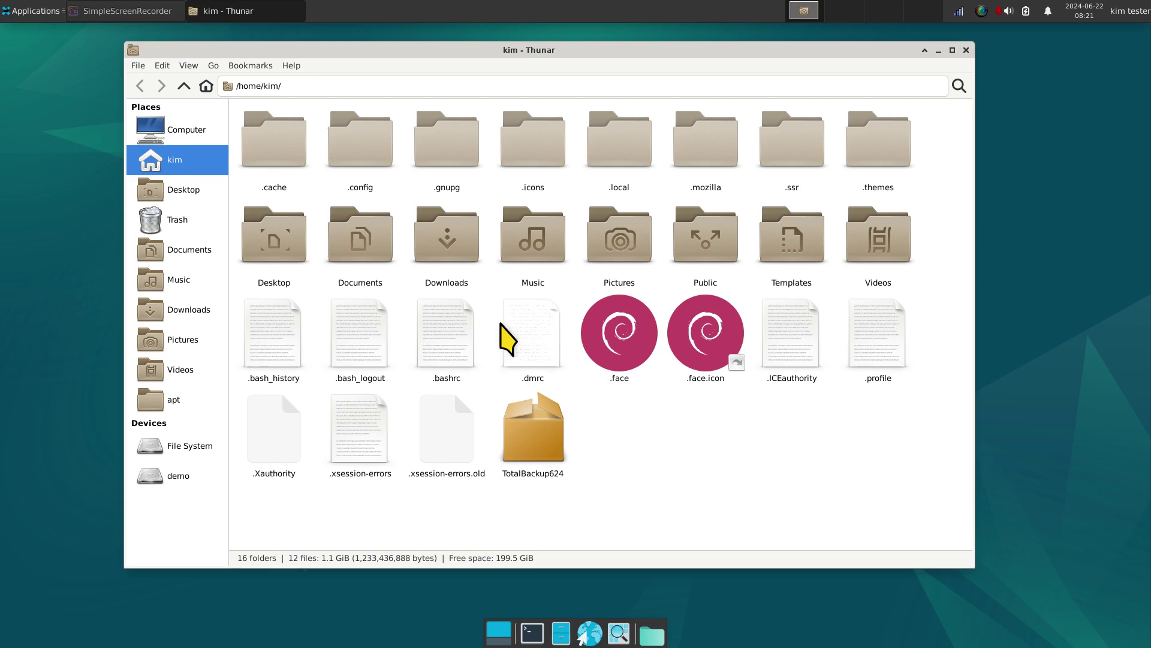
pyautogui.click(188, 66)
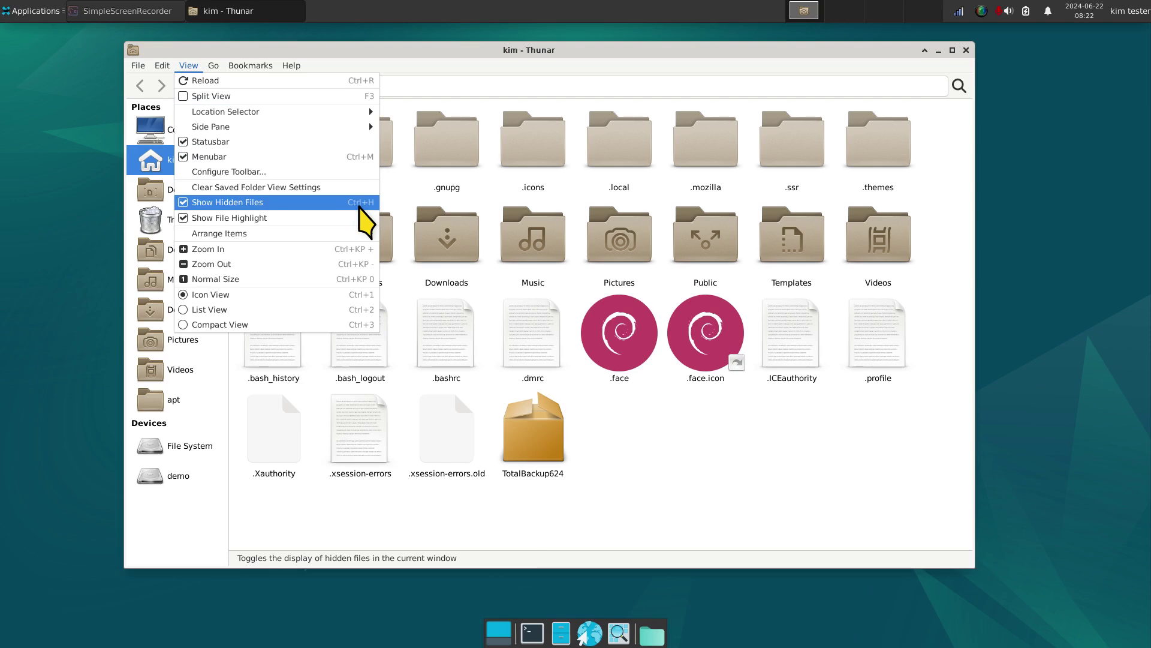
pyautogui.click(719, 498)
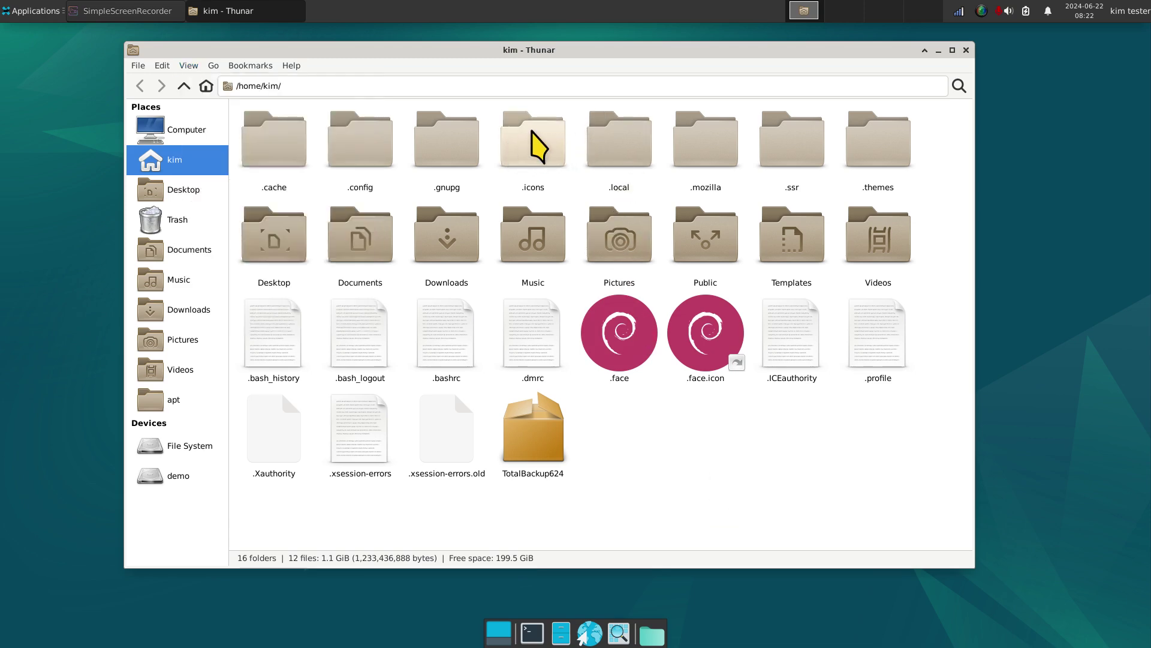
pyautogui.rightClick(653, 445)
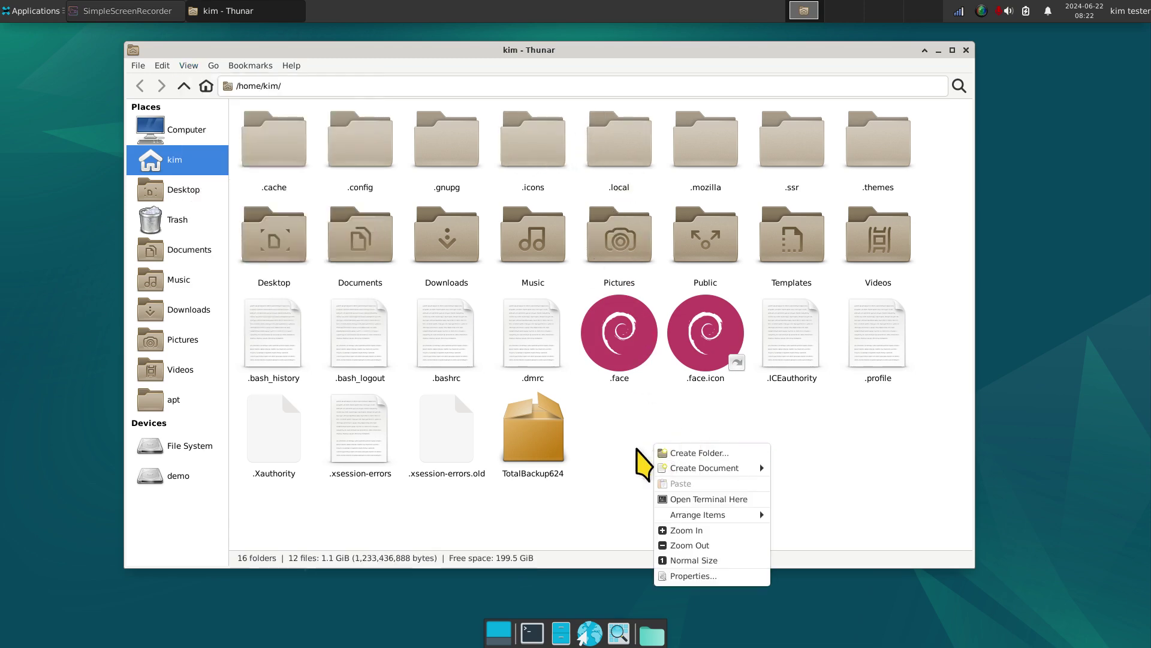
pyautogui.click(640, 462)
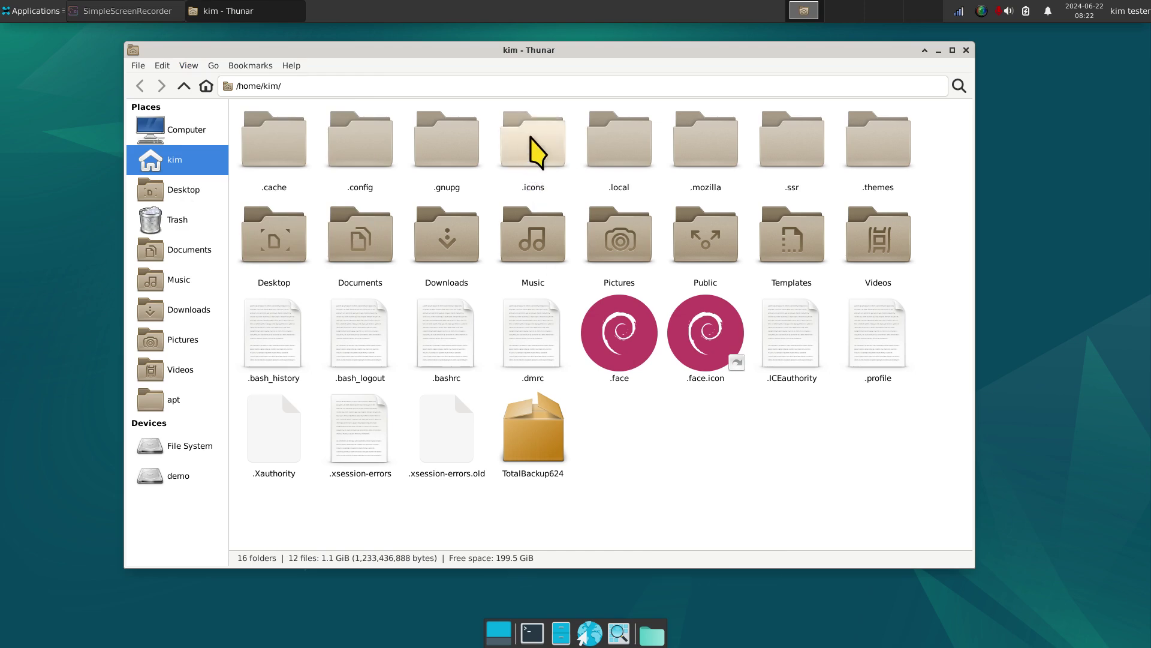
pyautogui.click(536, 151)
pyautogui.doubleClick(531, 144)
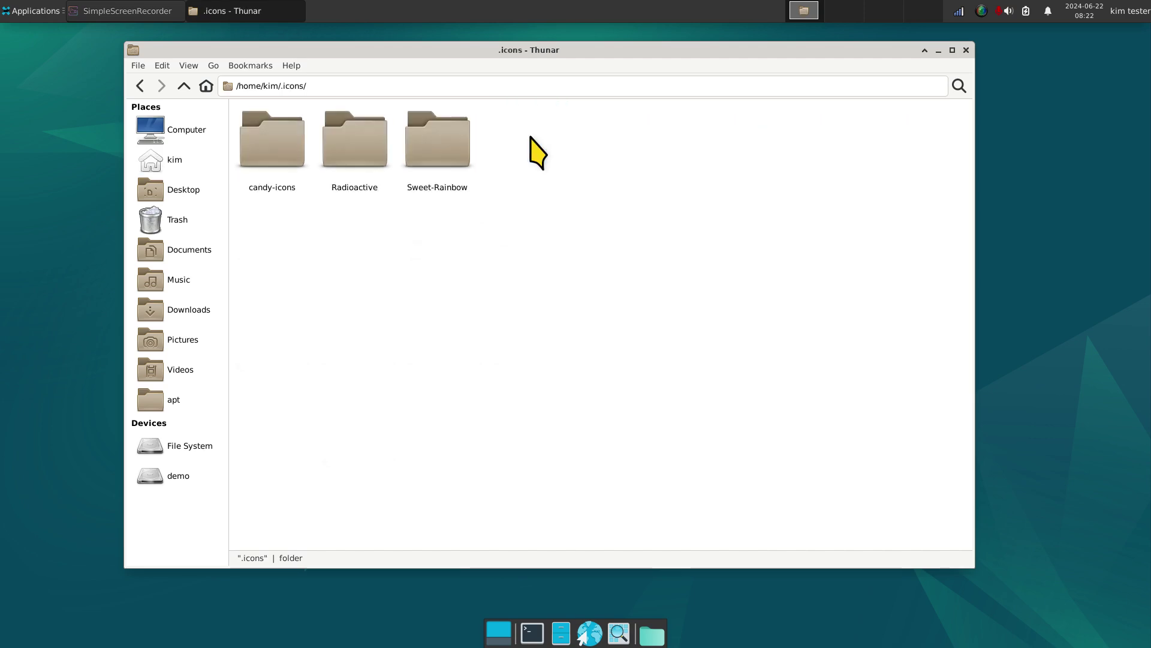
# Select the Radioactive, candy-icons and Sweet-Rainbow folders, then go up to /home/kim.
pyautogui.click(336, 150)
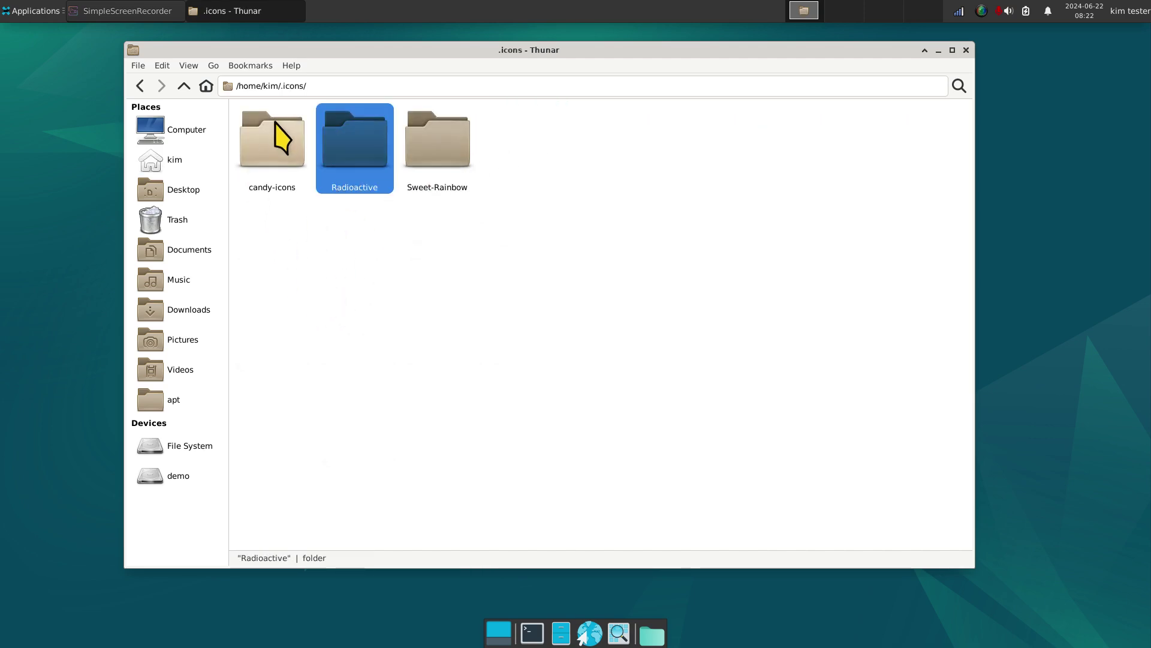
pyautogui.click(282, 138)
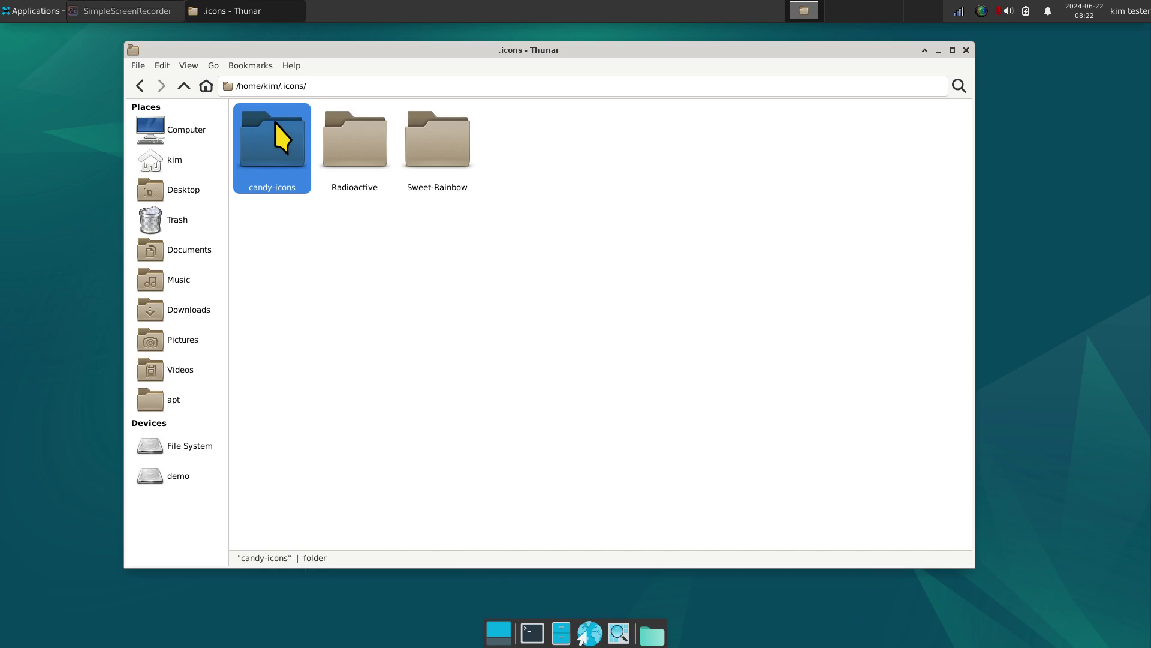
pyautogui.click(429, 146)
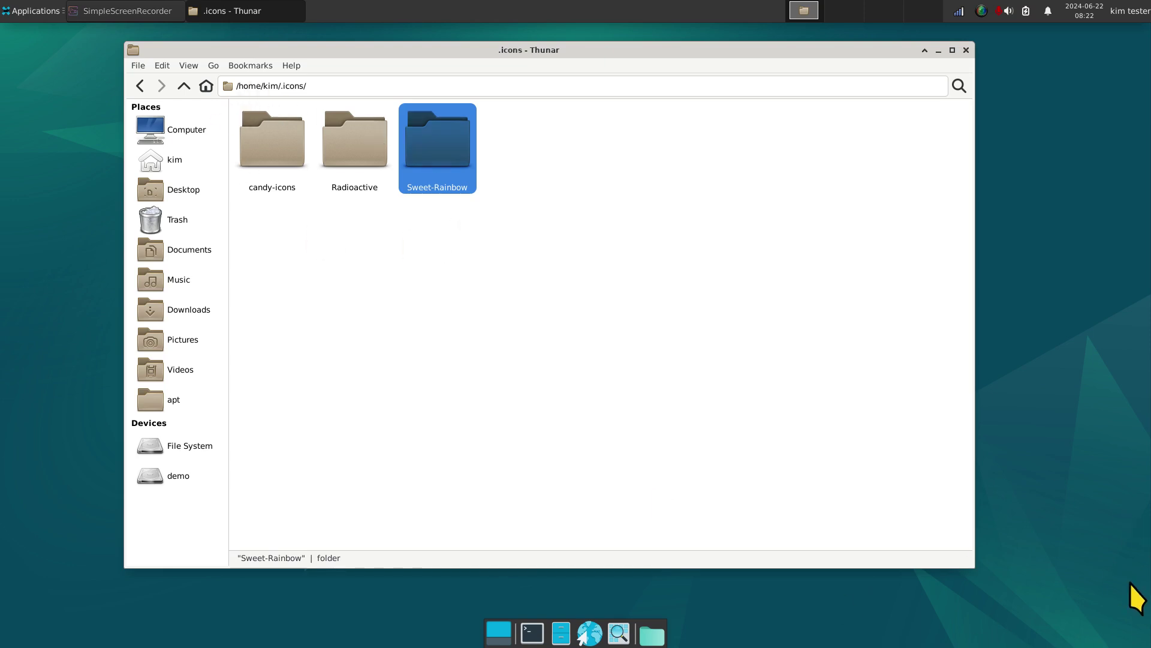
pyautogui.click(182, 87)
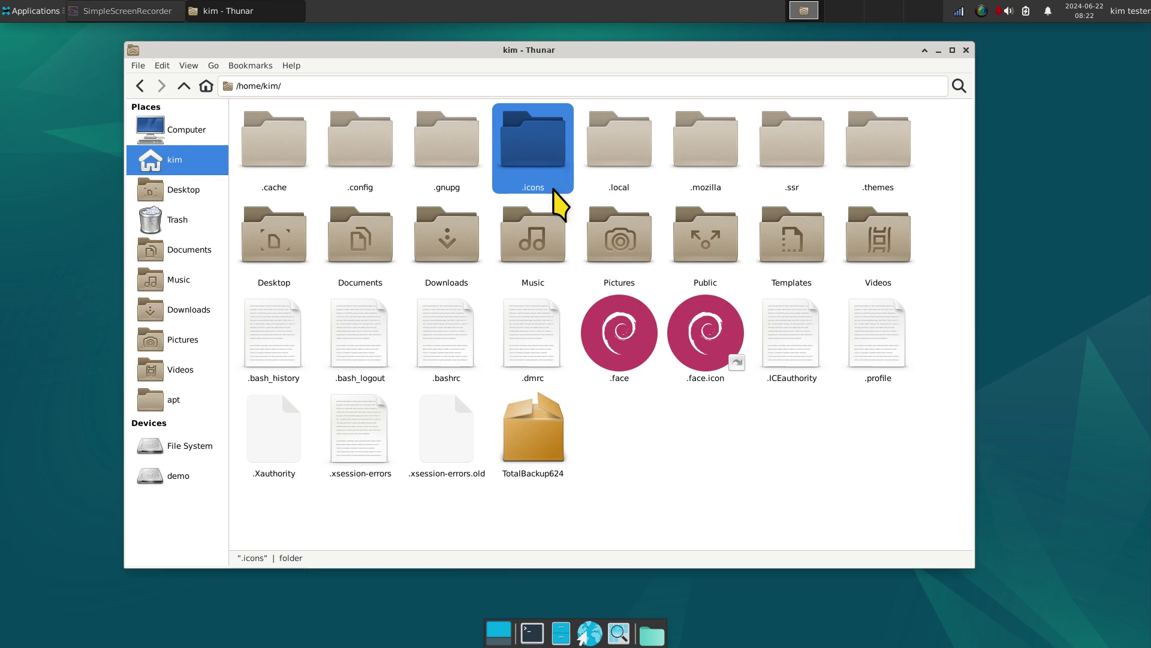
pyautogui.click(875, 196)
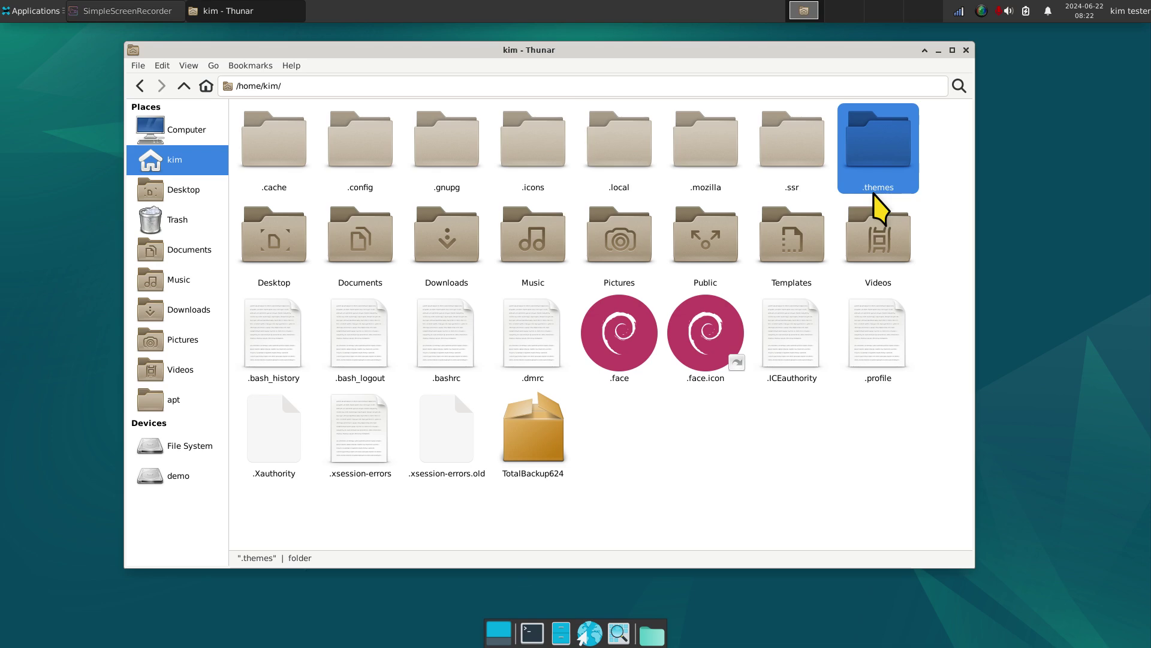
pyautogui.doubleClick(873, 146)
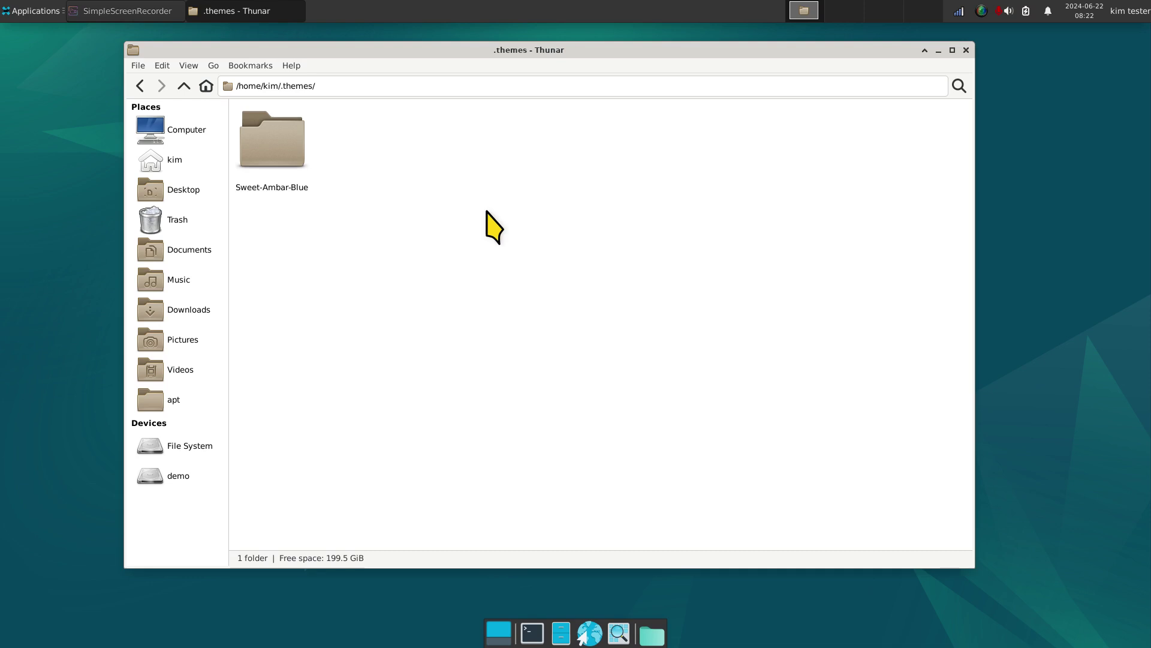
pyautogui.click(268, 137)
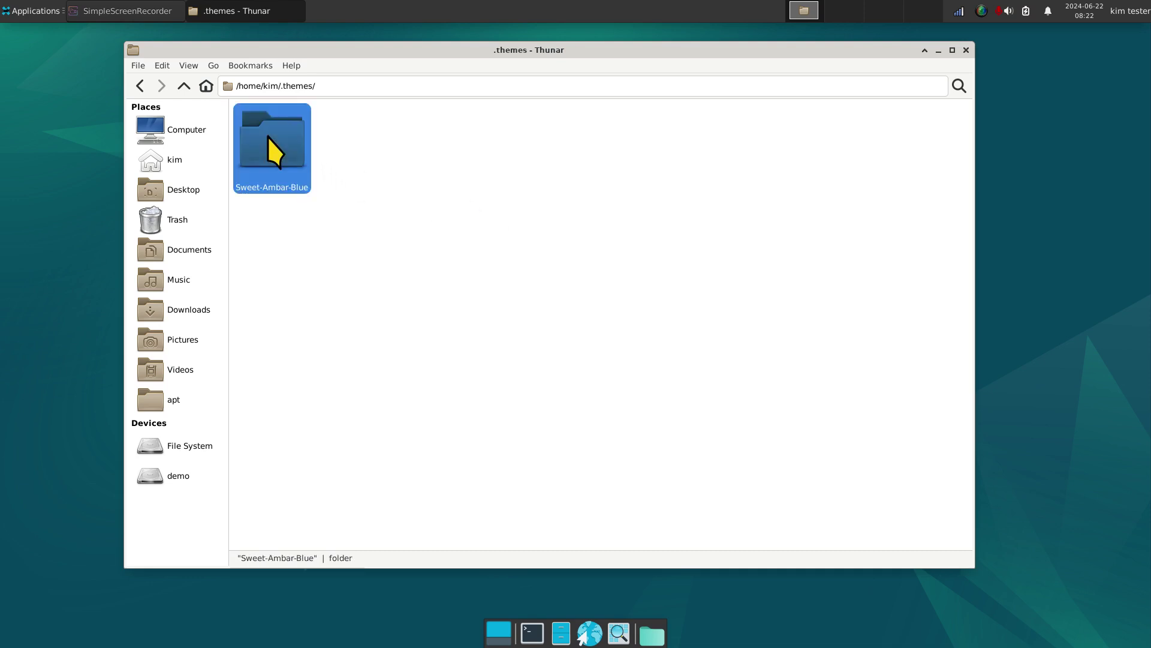
pyautogui.click(184, 86)
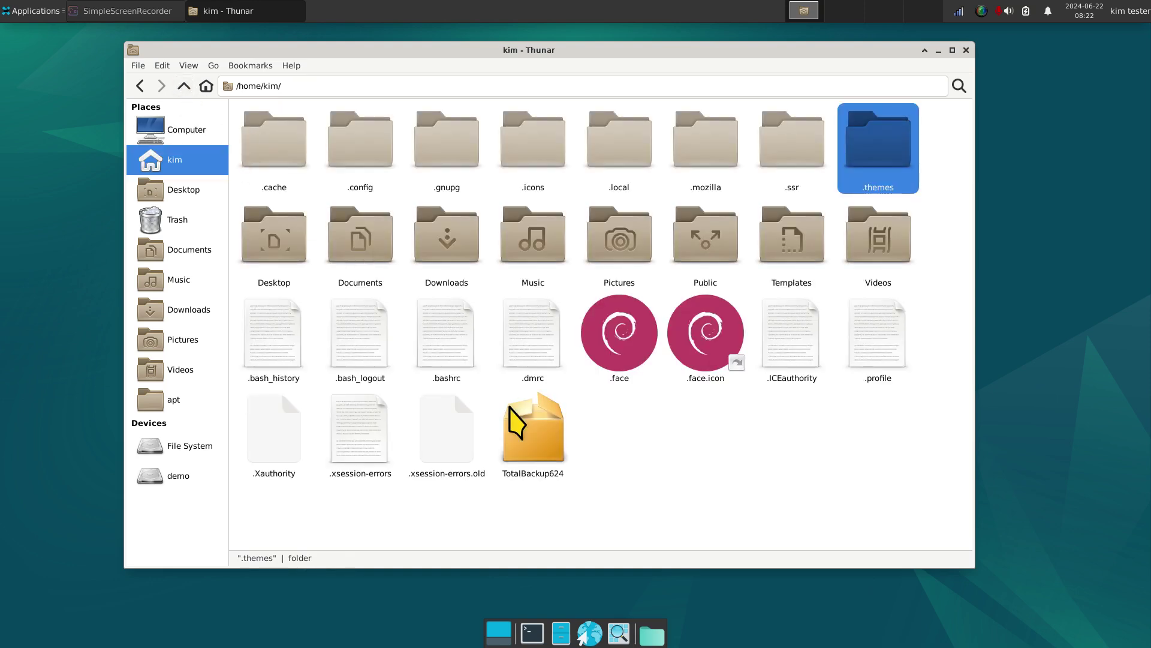
# Reopen Settings Manager and view the icon theme list in Appearance.
pyautogui.click(31, 11)
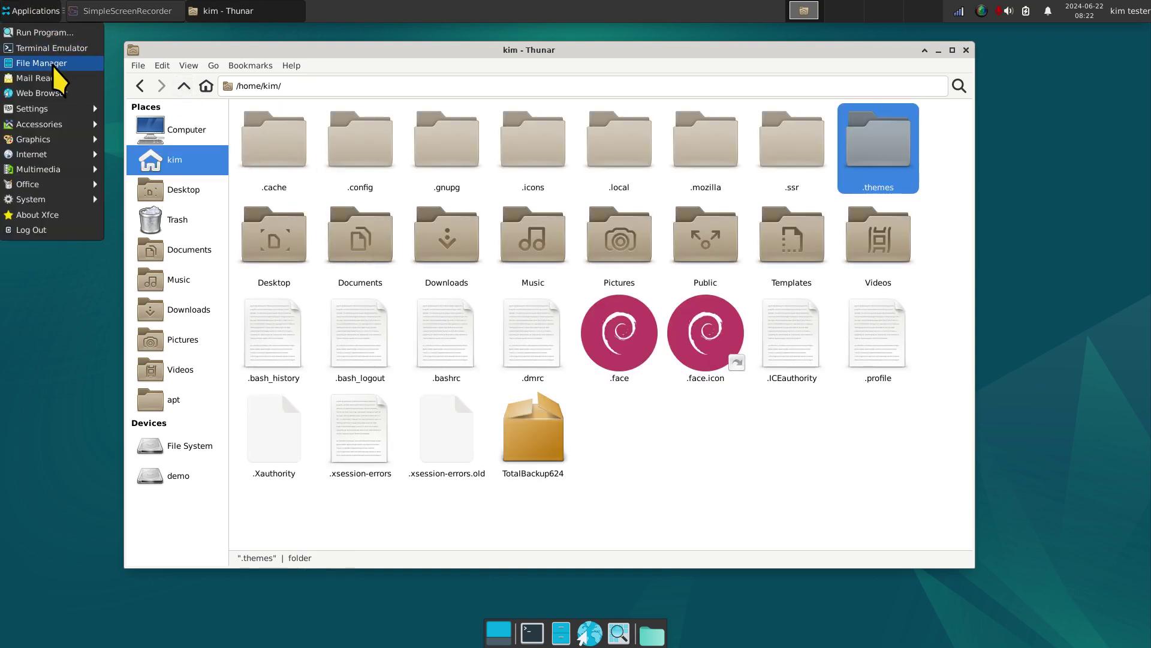
pyautogui.moveTo(55, 108)
pyautogui.click(123, 37)
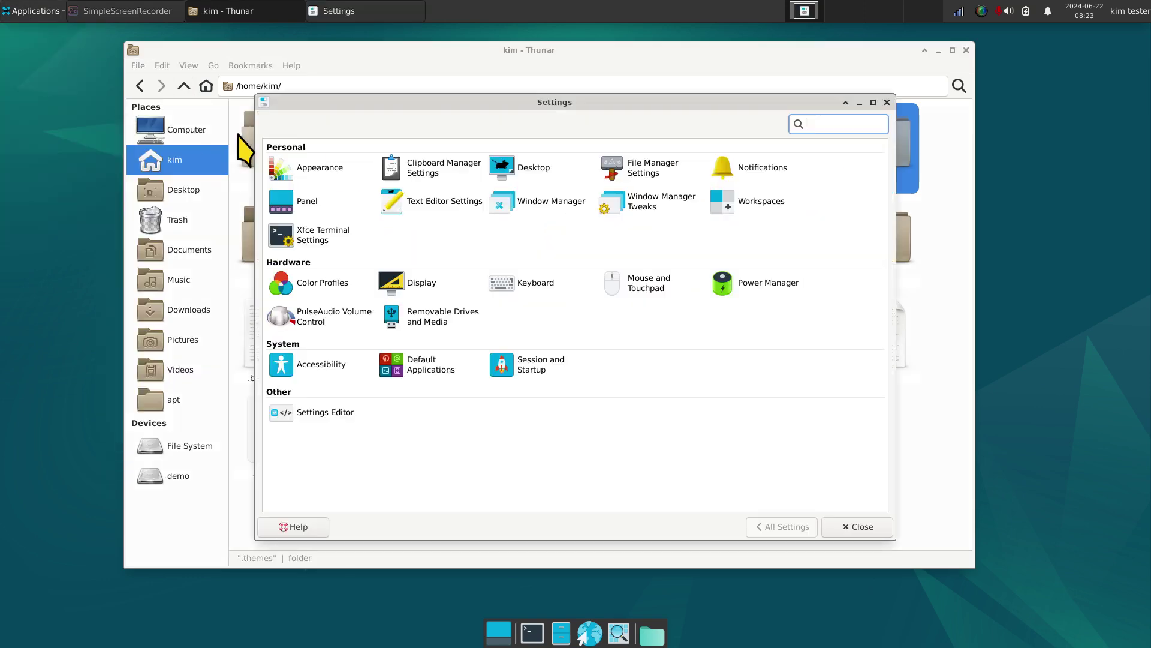
pyautogui.click(320, 171)
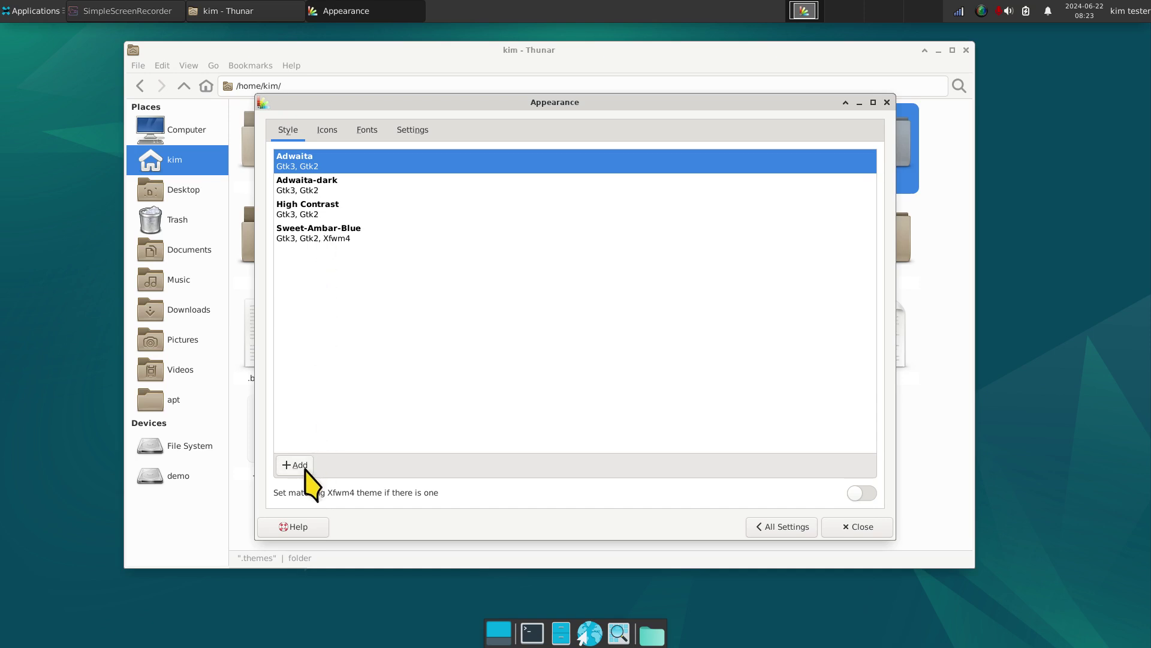
pyautogui.click(323, 130)
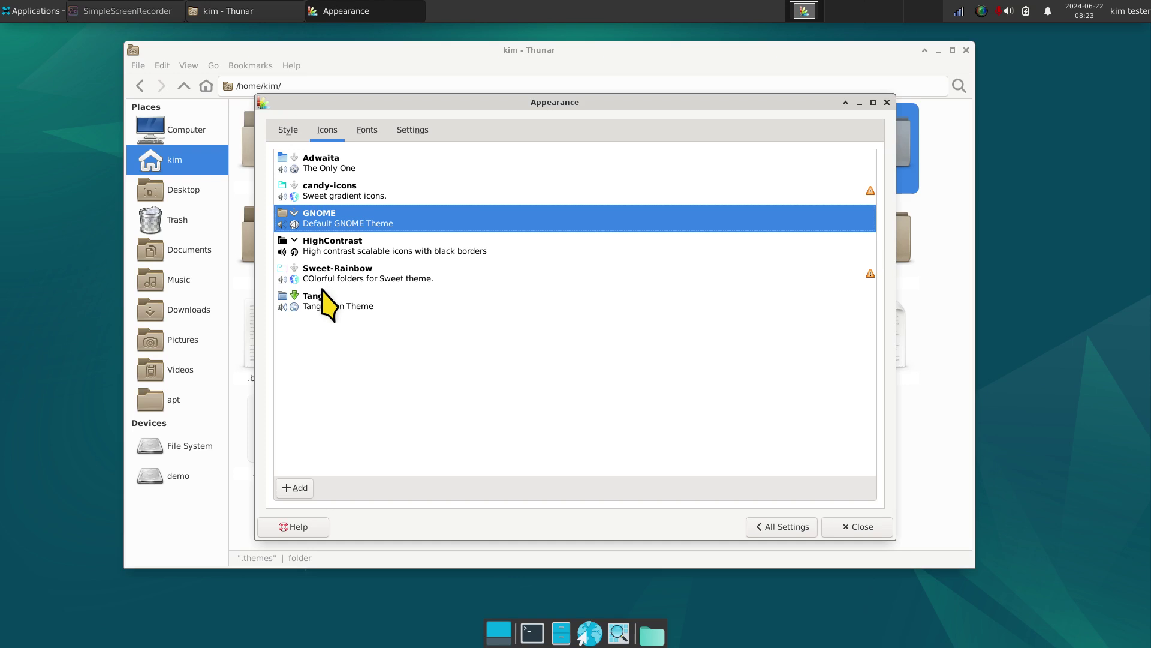
# Check the Radioactive size 72 cursor theme in Mouse and Touchpad, then close settings.
pyautogui.click(806, 532)
pyautogui.click(727, 290)
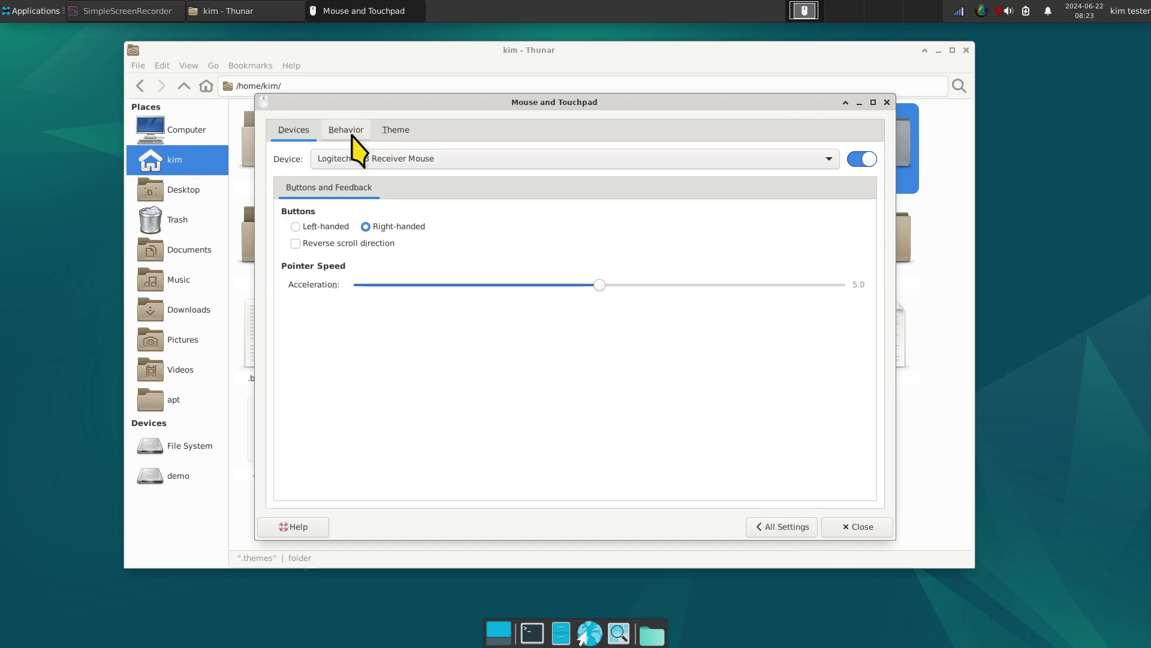
pyautogui.click(396, 131)
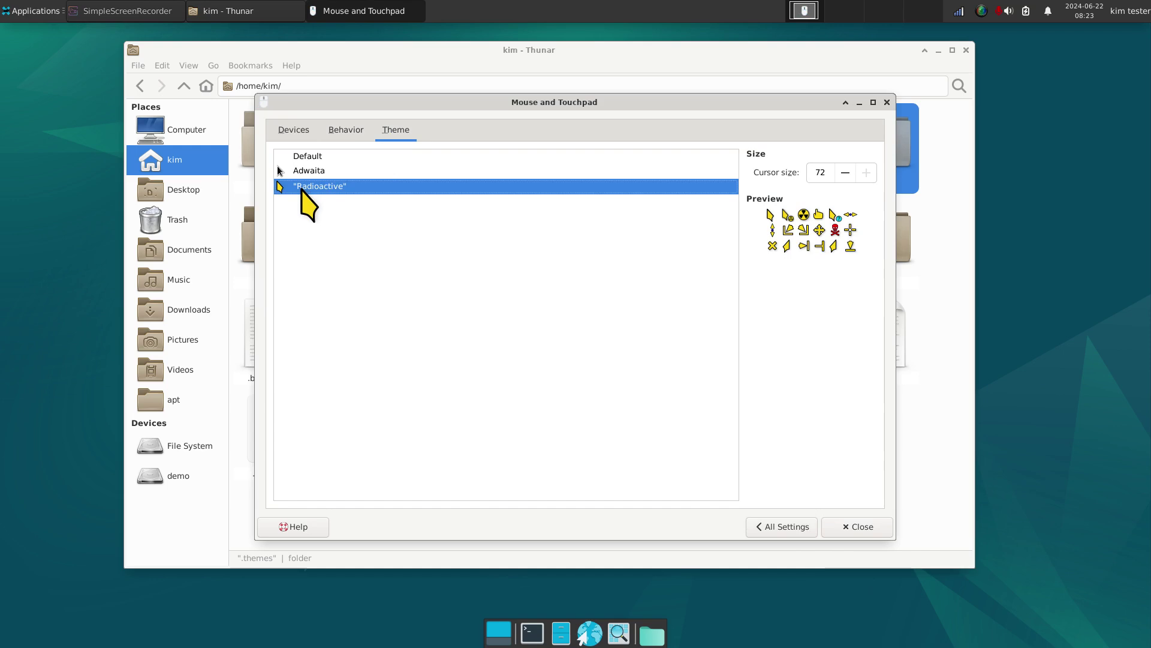
pyautogui.click(887, 103)
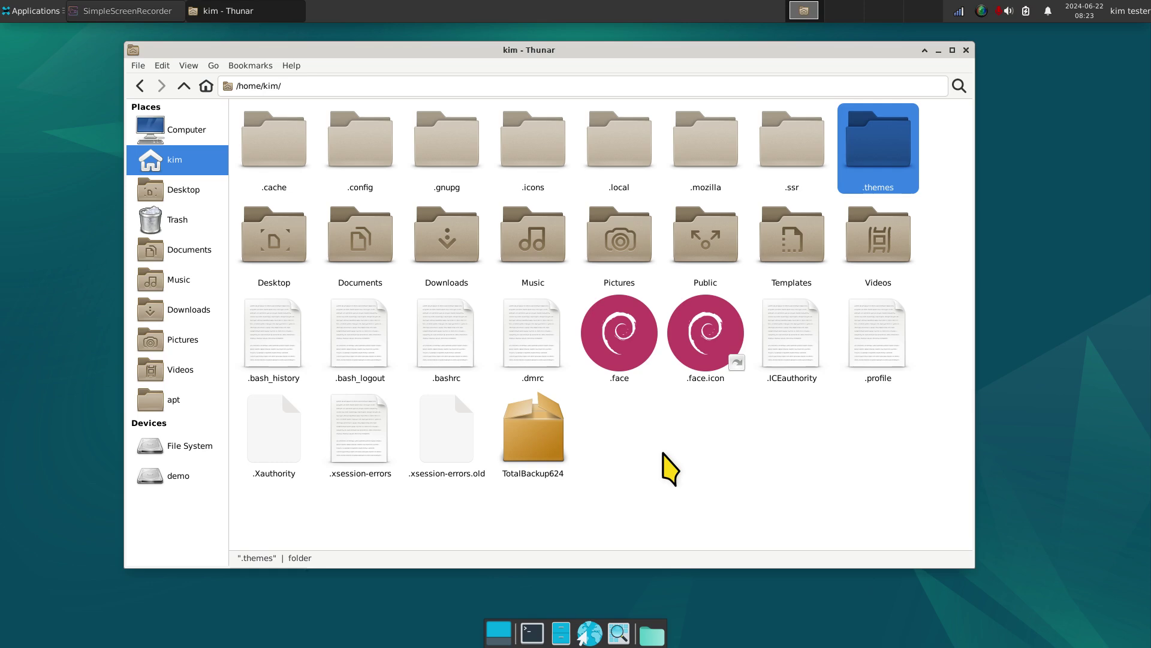
# Hide the home folder's dot-files with Ctrl+H and close Thunar.
pyautogui.hotkey('ctrl', 'h')
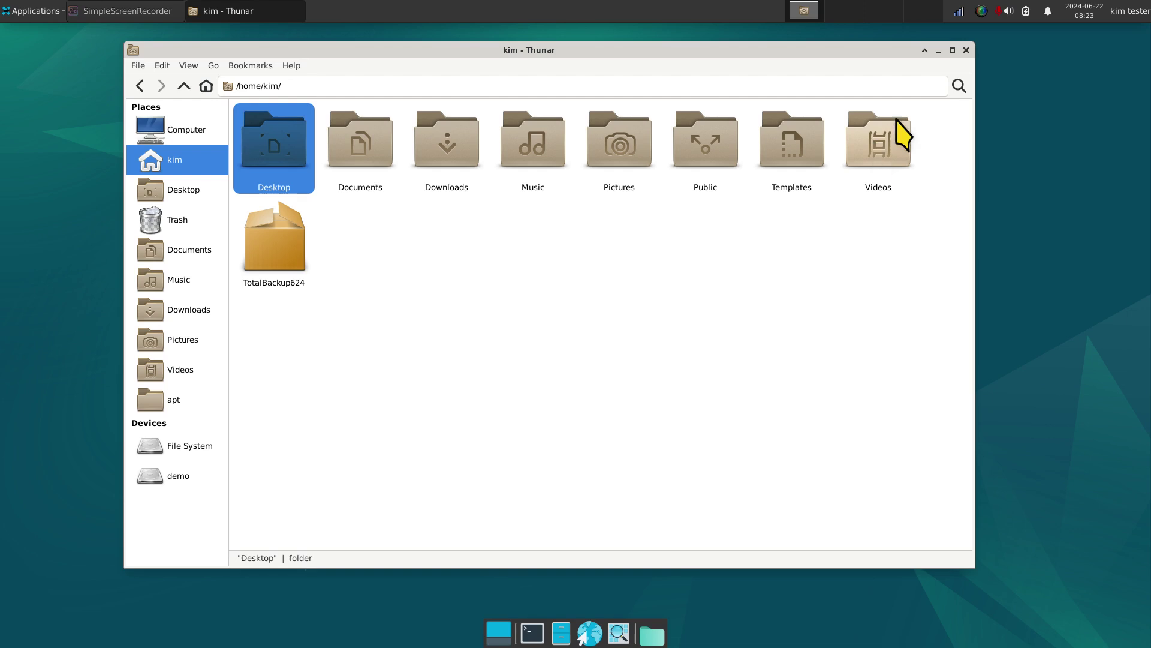
pyautogui.click(966, 49)
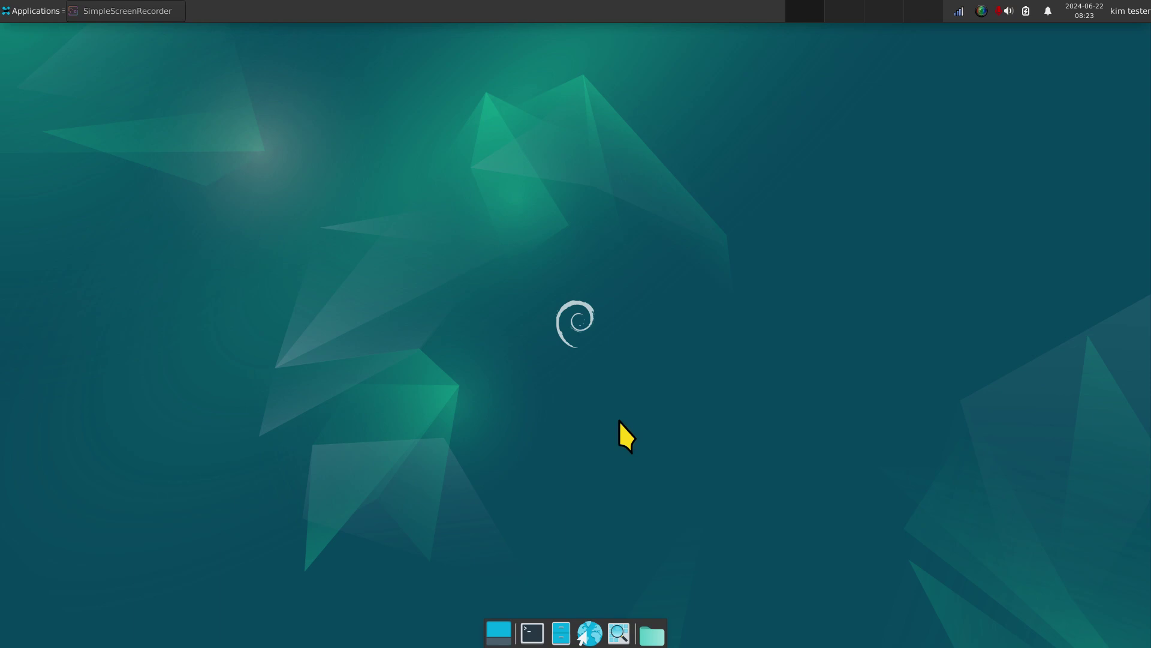
# Search 'sy' in Application Finder and launch Synaptic Package Manager, entering the root password.
pyautogui.click(621, 630)
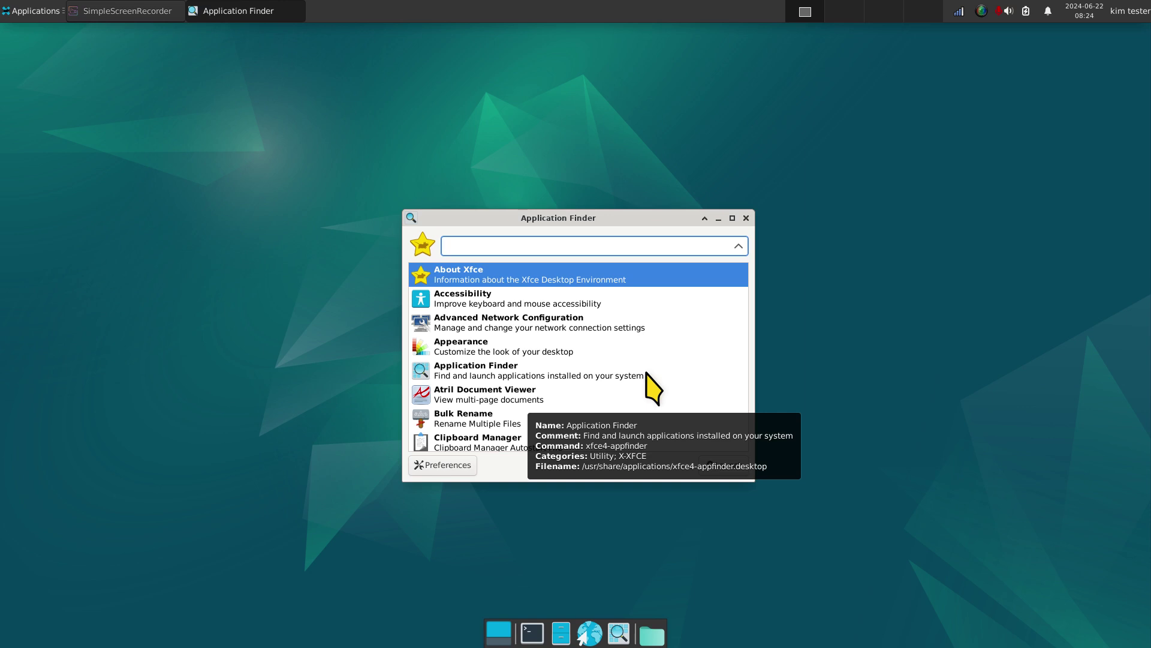
pyautogui.write('sy')
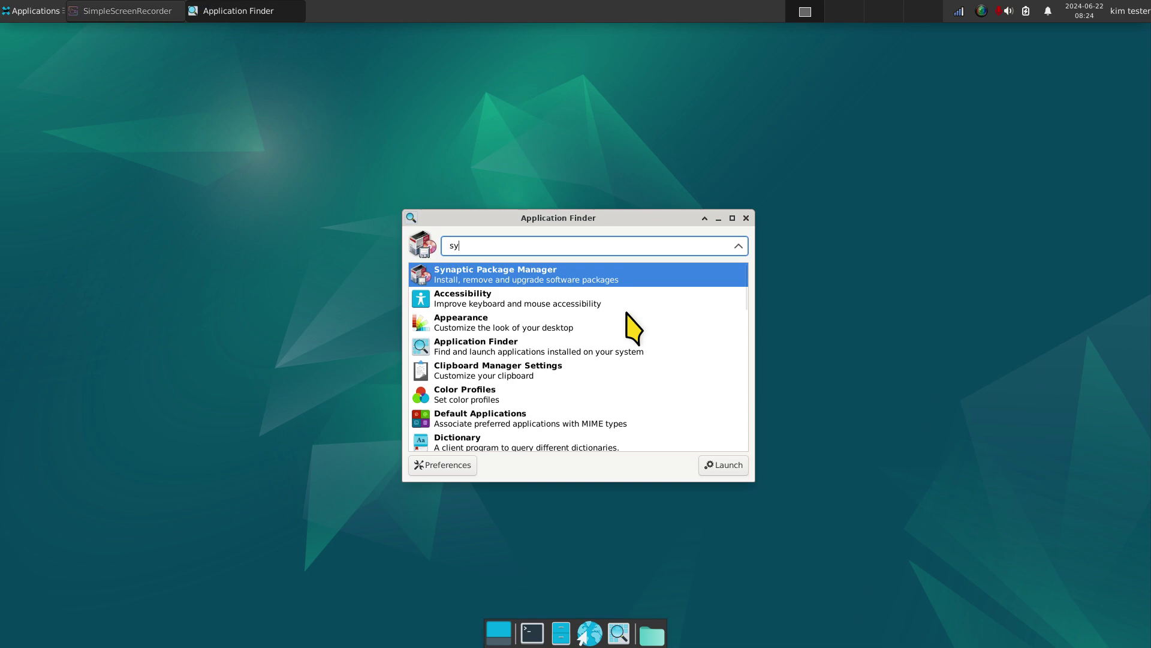
pyautogui.click(484, 273)
pyautogui.doubleClick(484, 273)
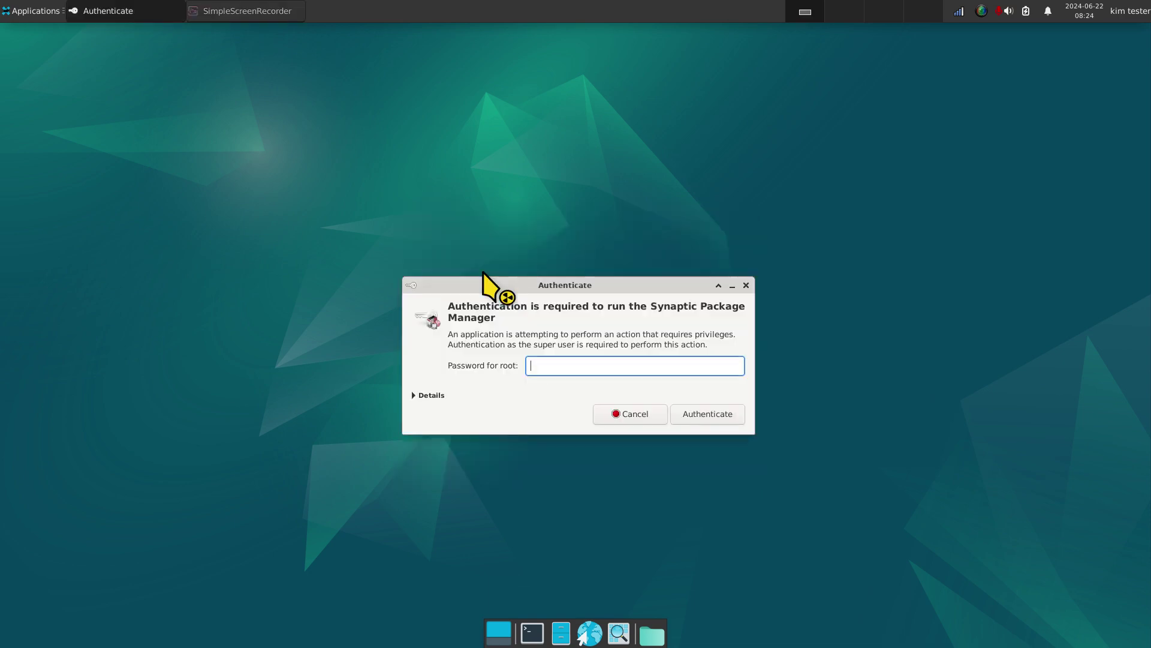
pyautogui.write('*****')
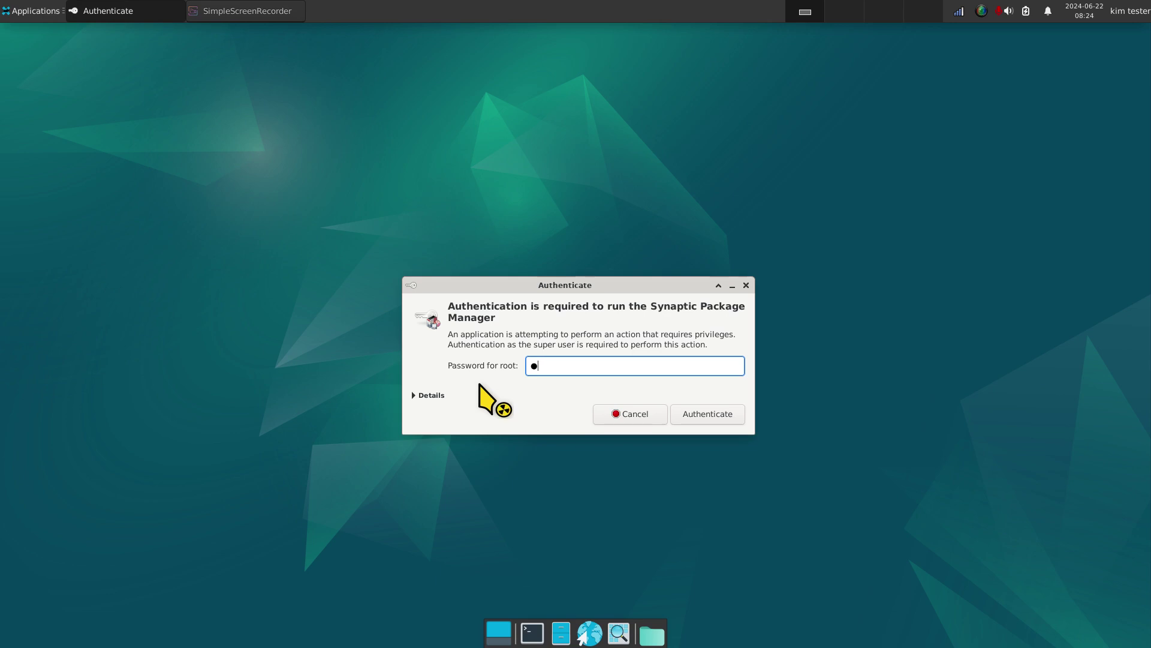
pyautogui.press('Return')
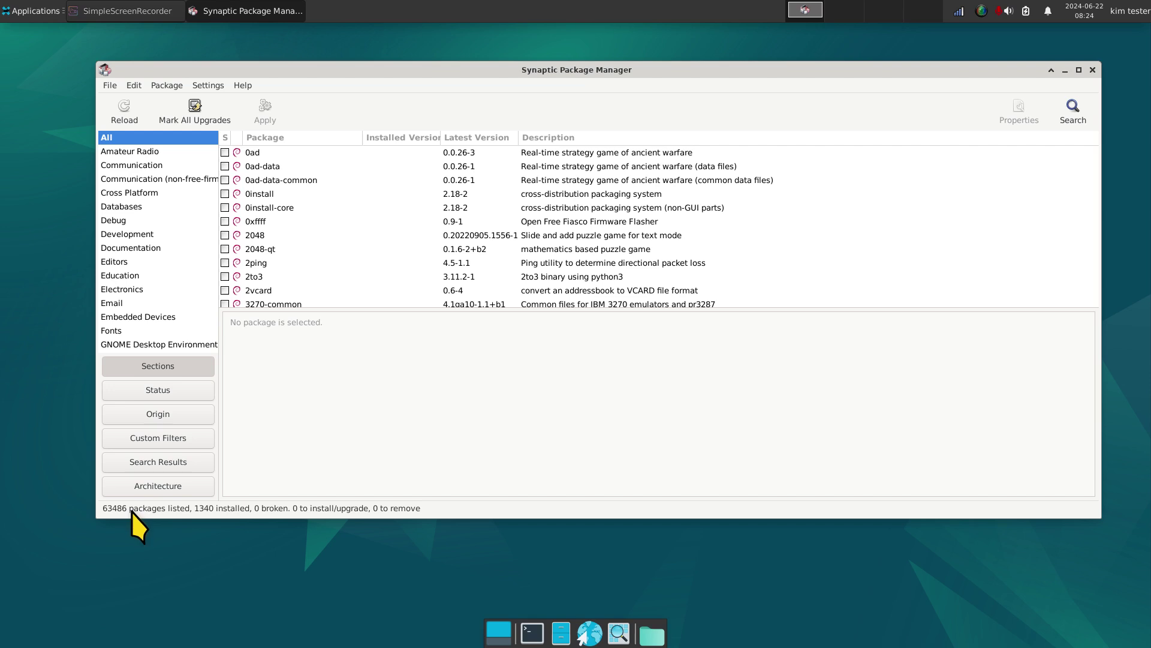
# Review the package search's Look in options, leave it on package names, then bring up Synaptic's Settings menu.
pyautogui.click(1084, 107)
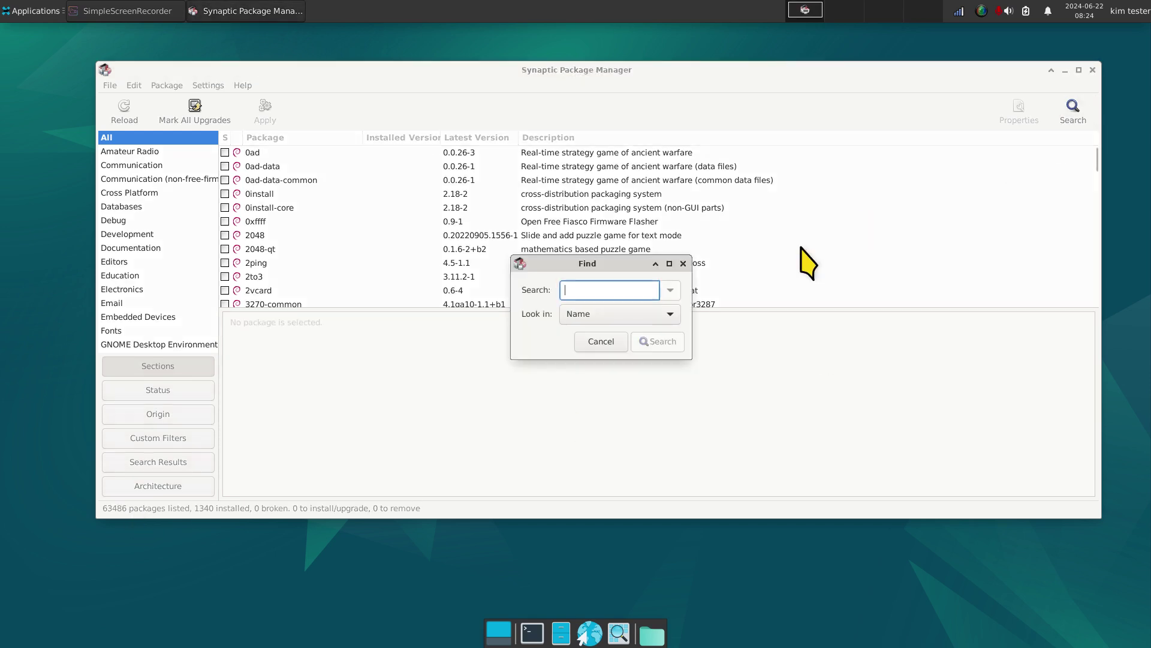
pyautogui.click(601, 315)
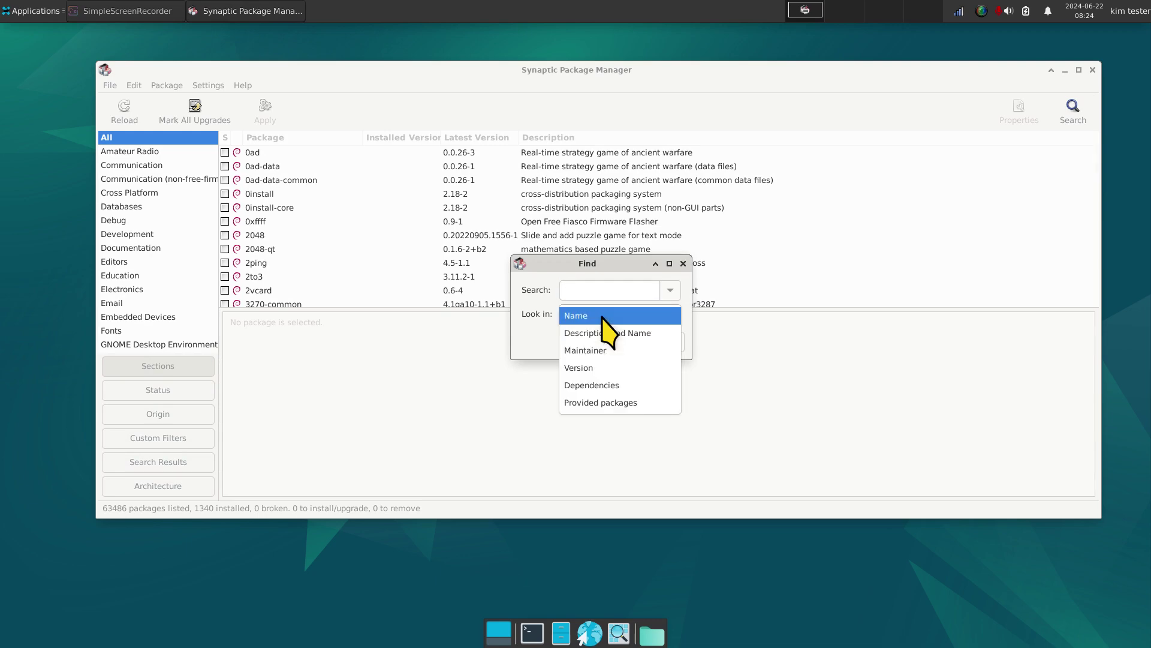
pyautogui.click(603, 316)
pyautogui.click(683, 263)
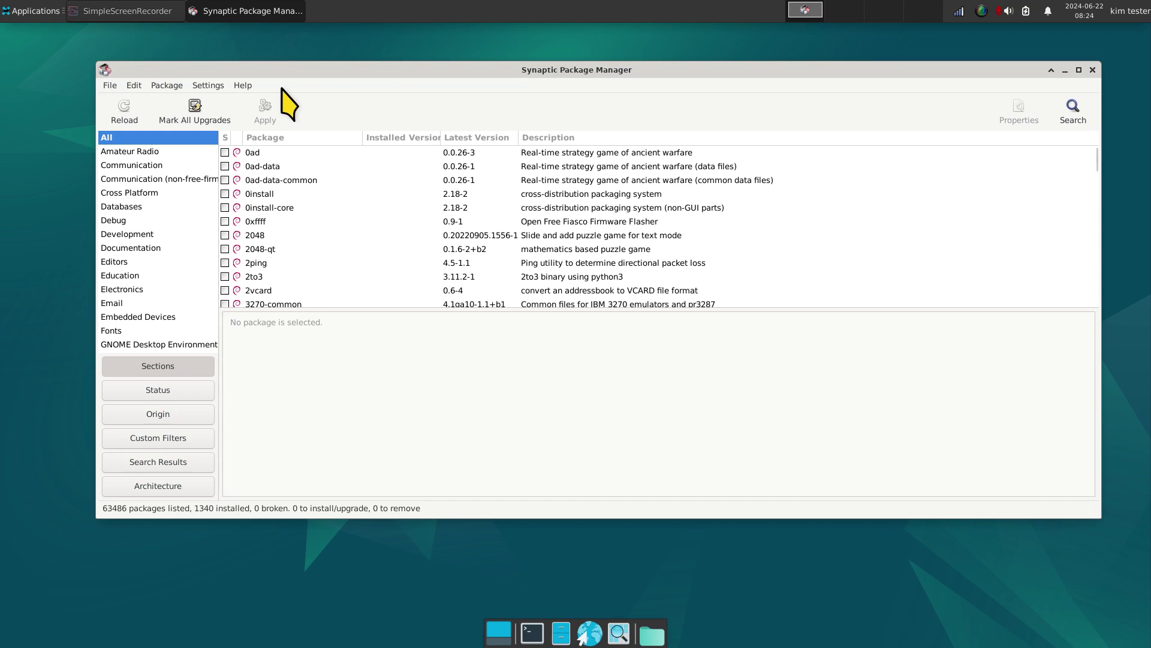
pyautogui.click(208, 86)
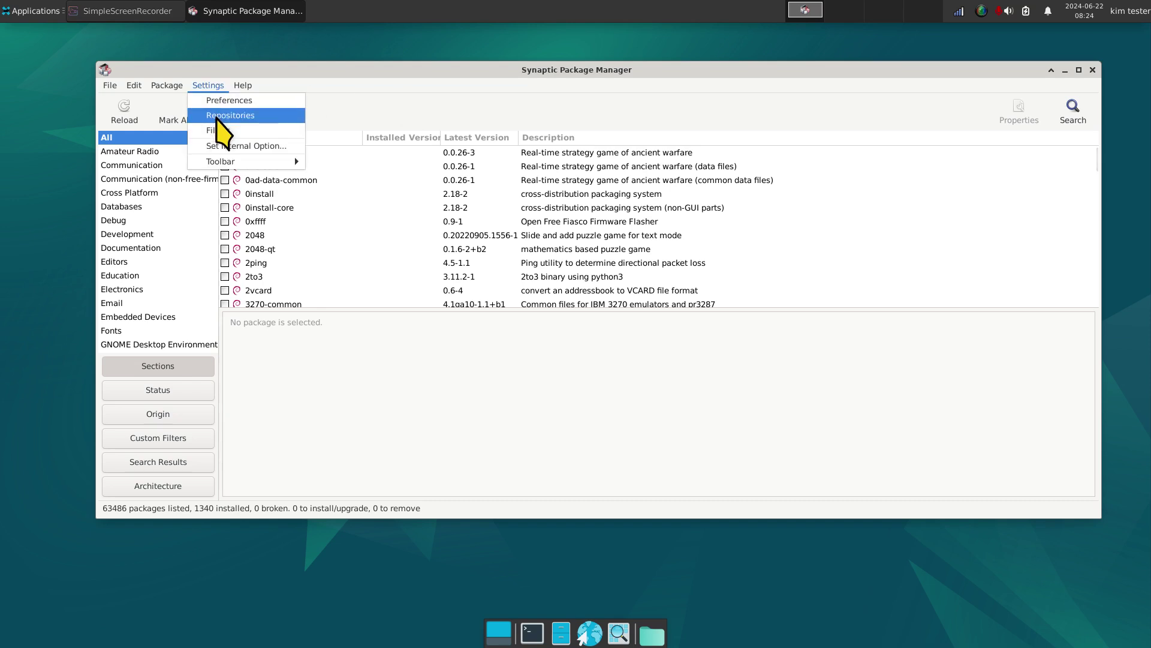
# View the full Debian bookworm repositories list in an enlarged window, then close it and Synaptic.
pyautogui.click(217, 114)
pyautogui.moveTo(497, 188); pyautogui.dragTo(315, 186)
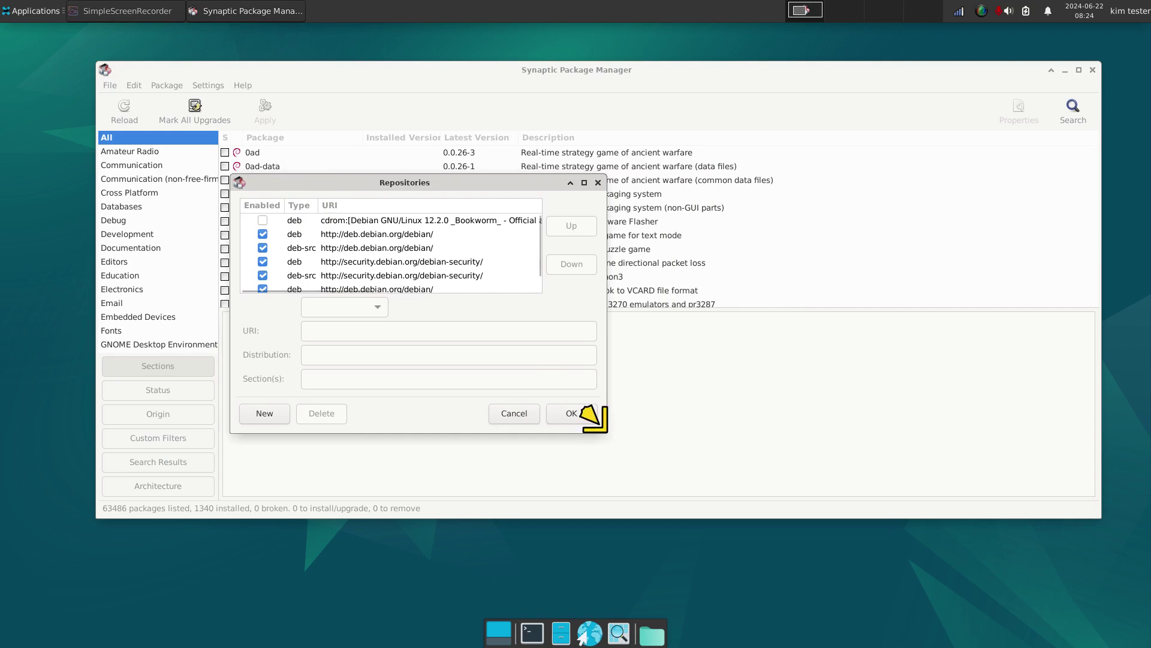
pyautogui.moveTo(616, 433); pyautogui.dragTo(1022, 576)
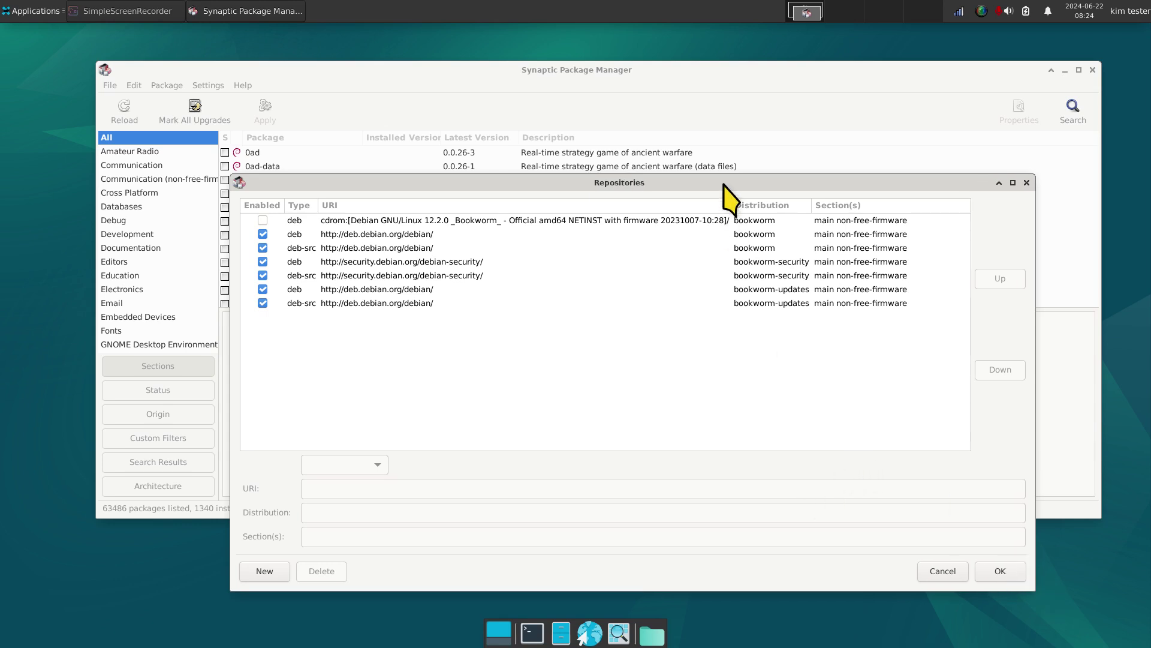
pyautogui.moveTo(722, 183); pyautogui.dragTo(599, 153)
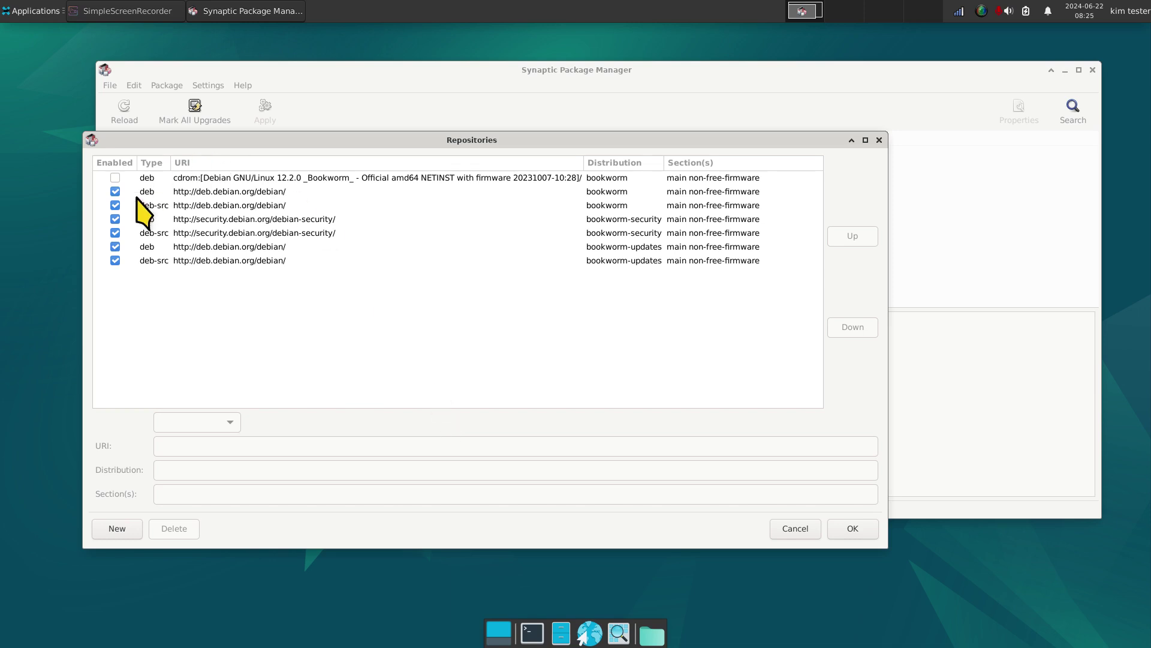
pyautogui.click(880, 140)
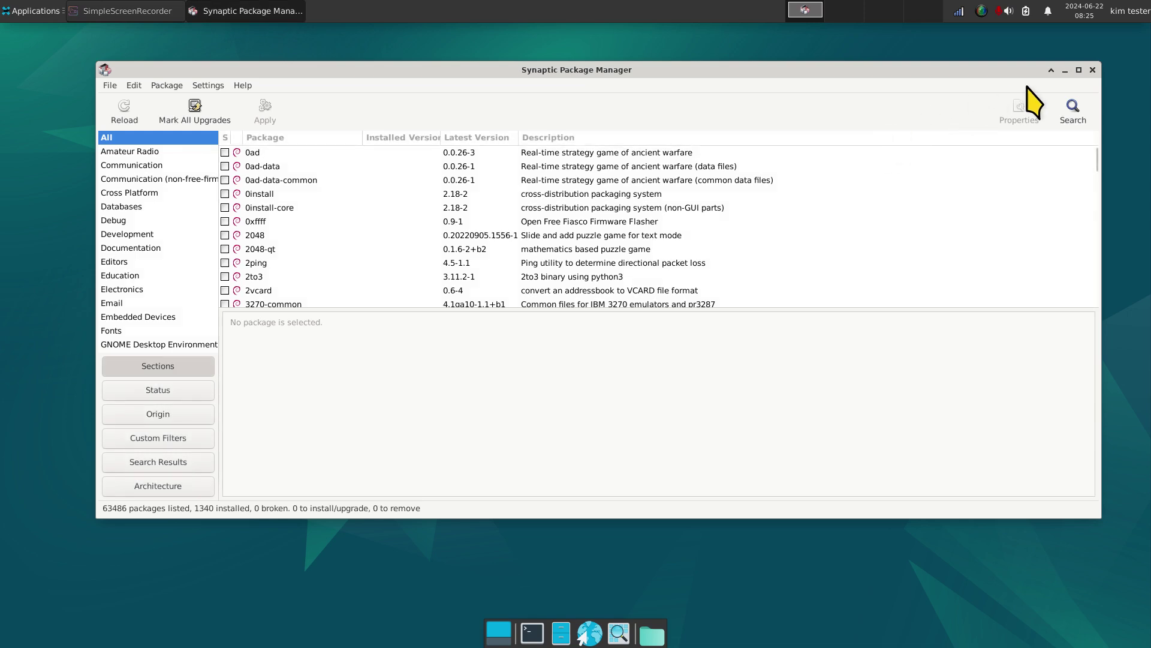
pyautogui.click(1093, 71)
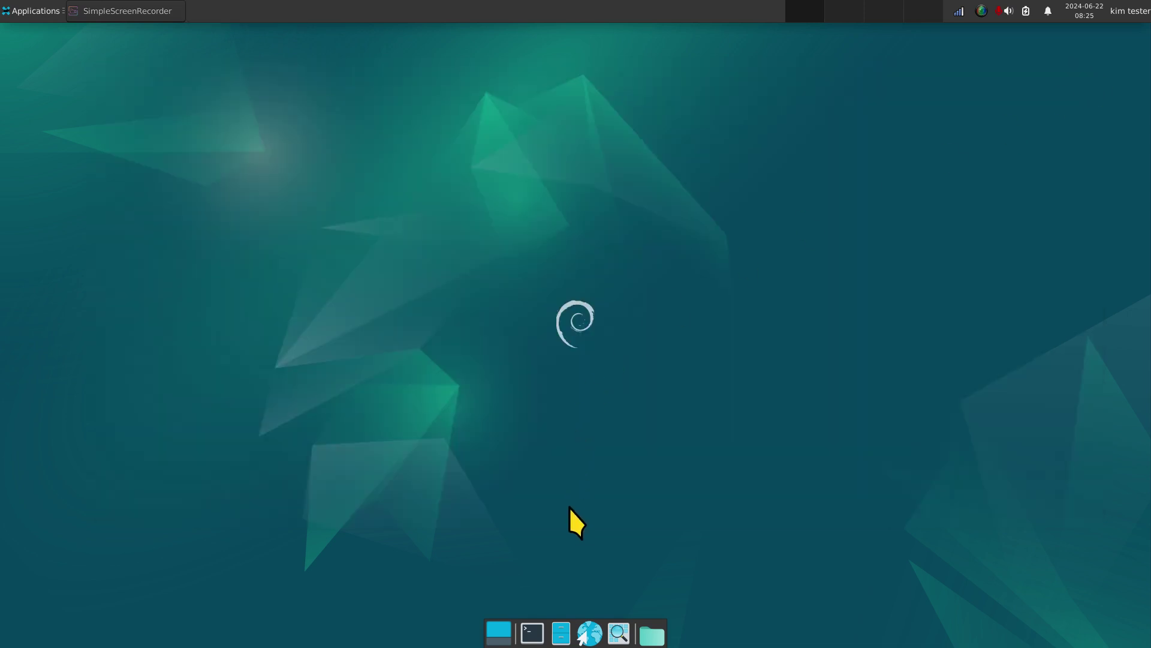
# Open Thunar at /etc/apt and bring up the context menu for sources.list.
pyautogui.click(561, 633)
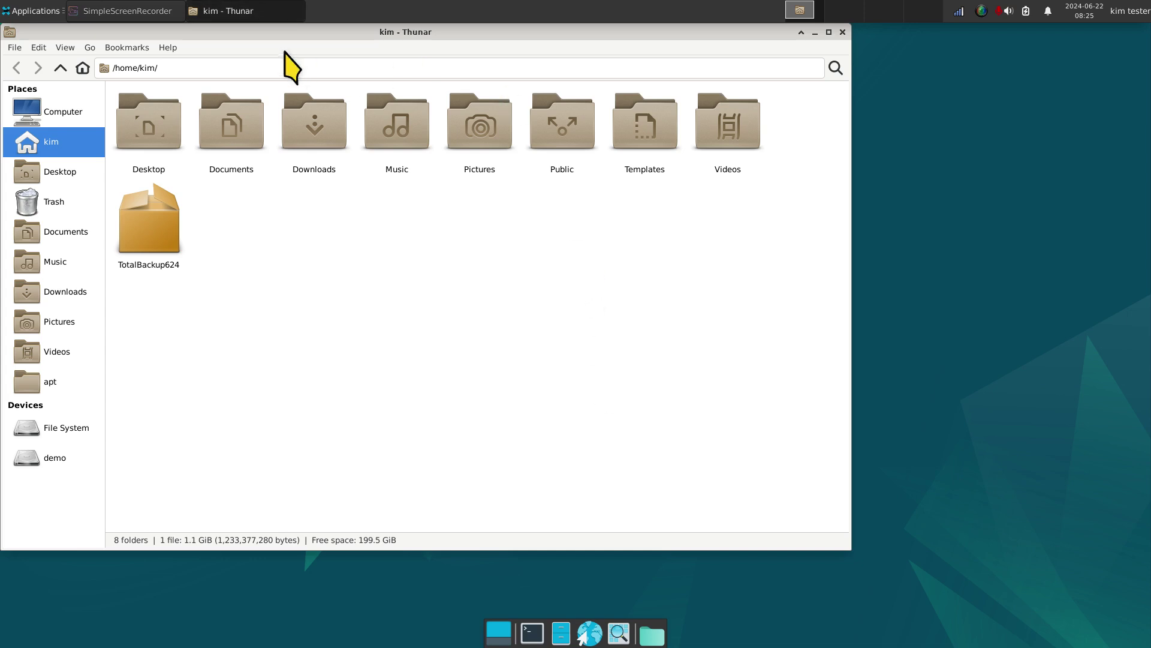
pyautogui.moveTo(289, 37); pyautogui.dragTo(412, 54)
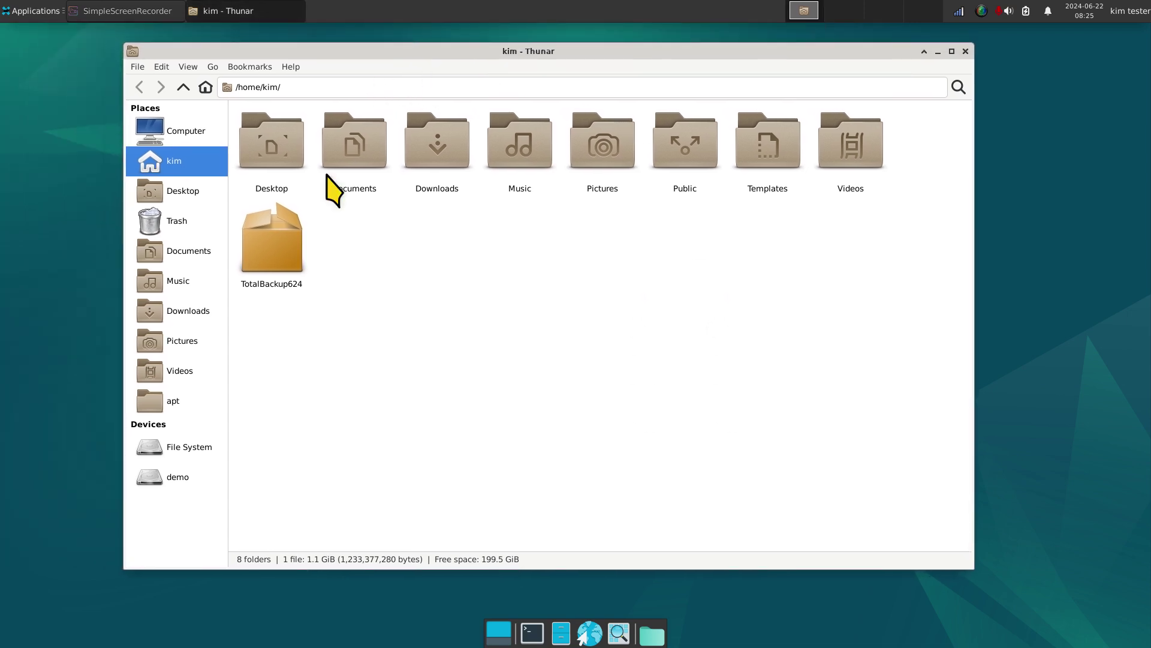
pyautogui.click(173, 401)
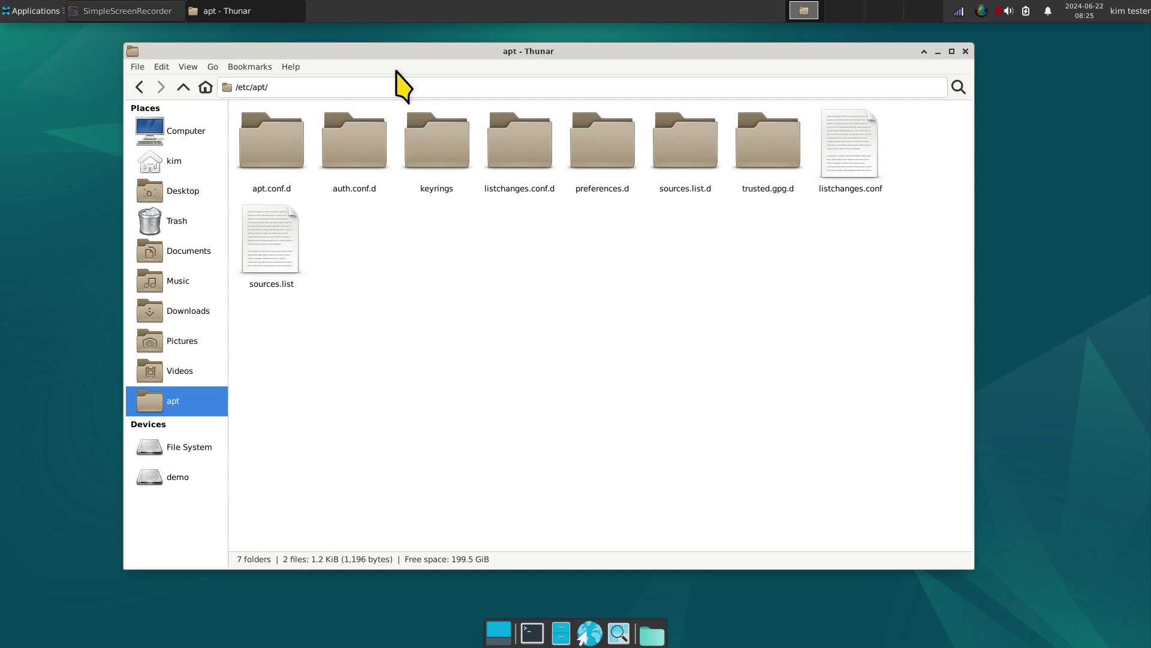
pyautogui.click(283, 249)
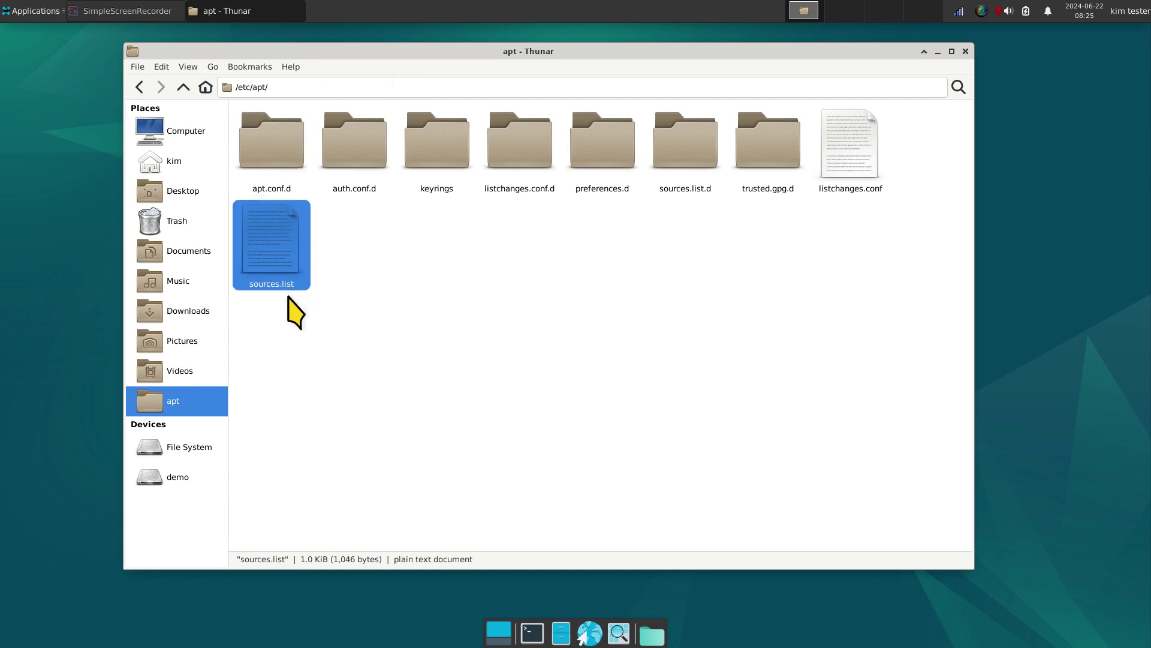
pyautogui.rightClick(280, 270)
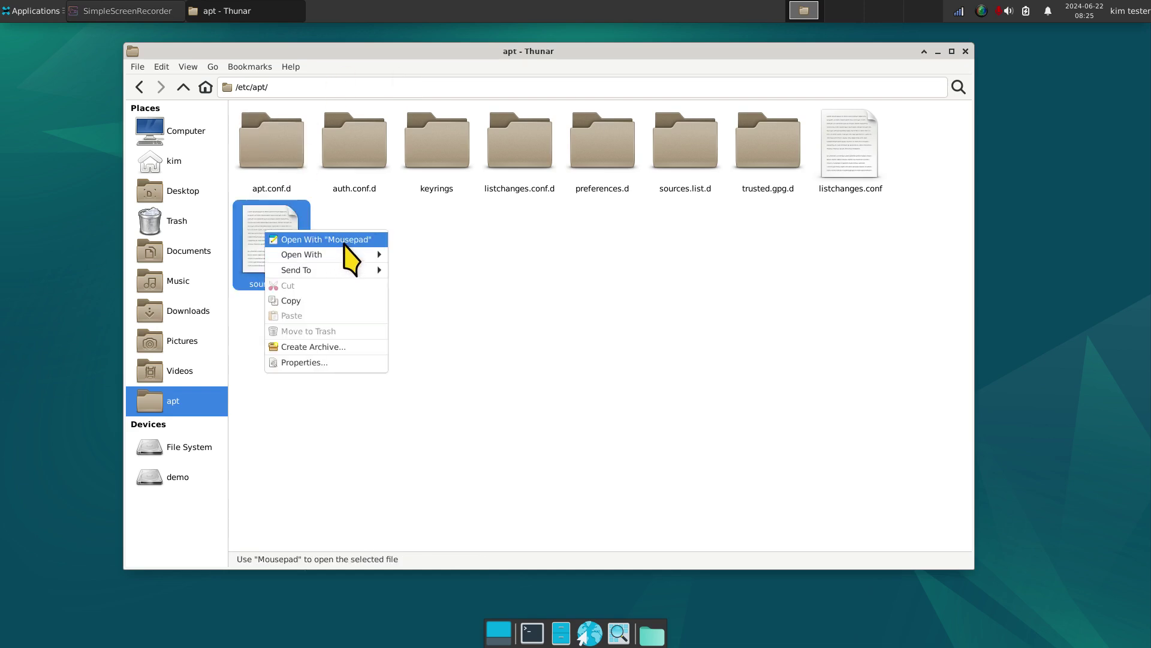
# Open sources.list in Mousepad, enlarge the text, highlight the bookworm and bookworm-security lines, then close it.
pyautogui.click(339, 242)
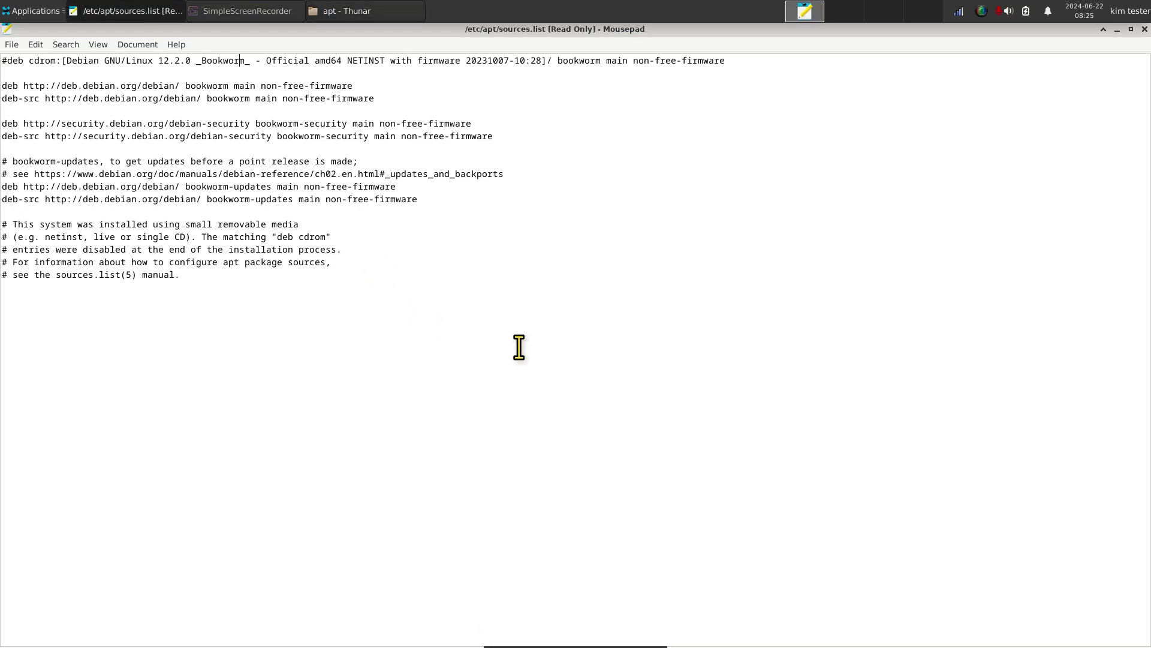
pyautogui.hotkey('ctrl', '+')
pyautogui.hotkey('ctrl', '+')
pyautogui.hotkey('ctrl', '+')
pyautogui.hotkey('ctrl', '+')
pyautogui.hotkey('ctrl', '+')
pyautogui.hotkey('ctrl', '+')
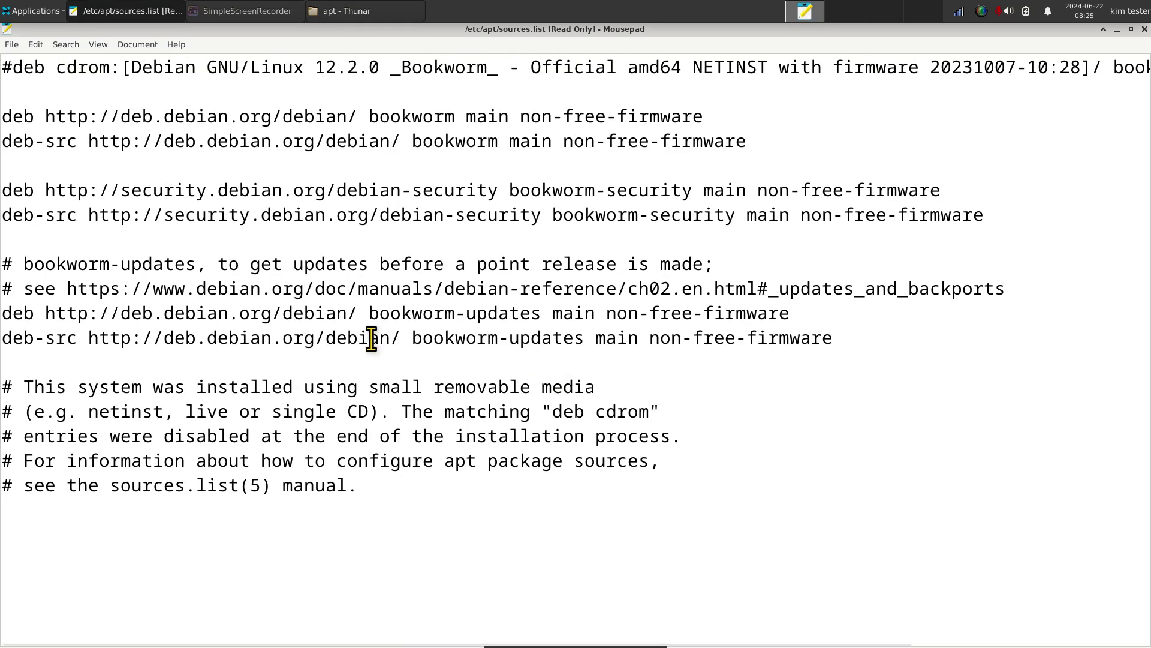
pyautogui.moveTo(3, 118); pyautogui.dragTo(825, 132)
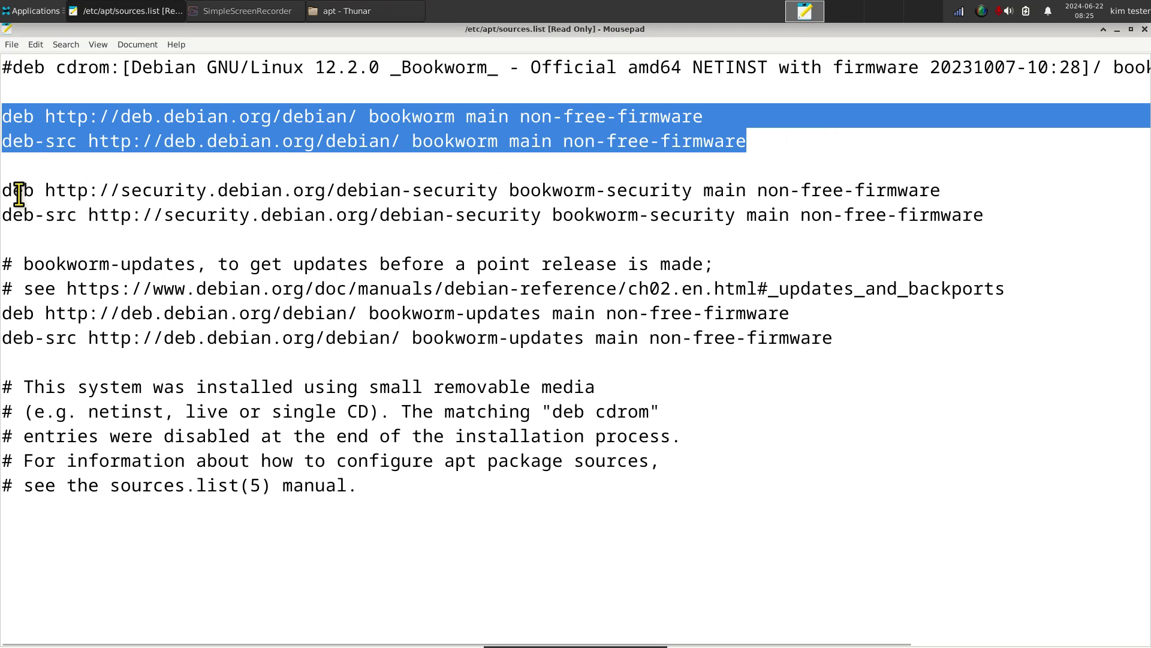
pyautogui.moveTo(3, 190); pyautogui.dragTo(935, 222)
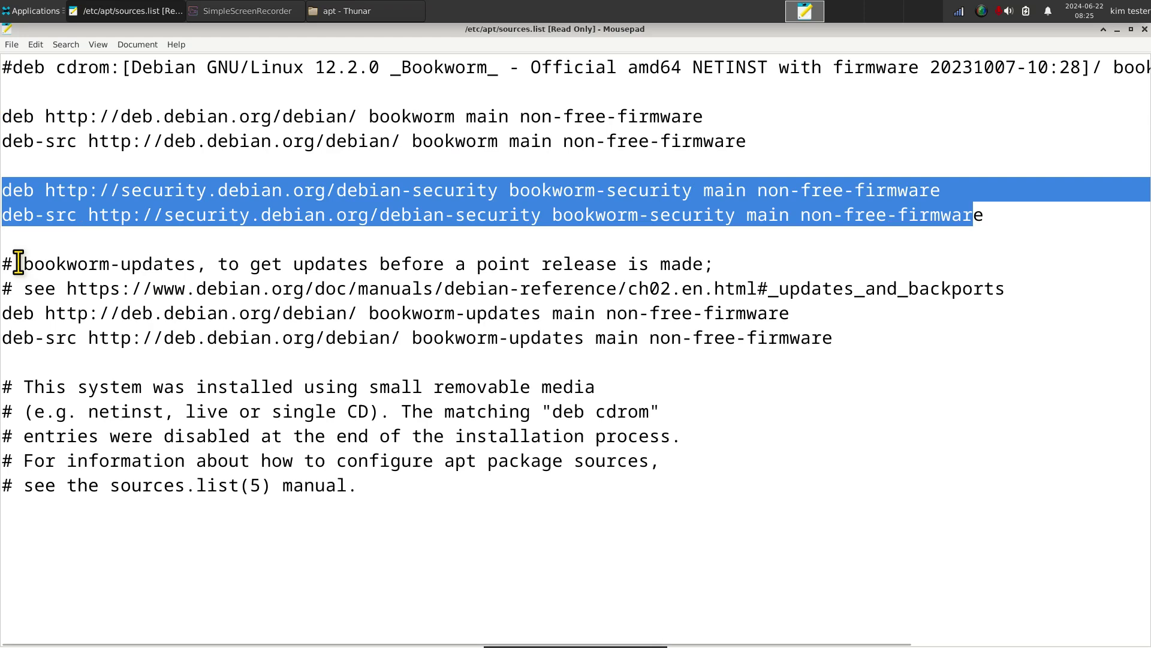
pyautogui.moveTo(23, 264); pyautogui.dragTo(3, 263)
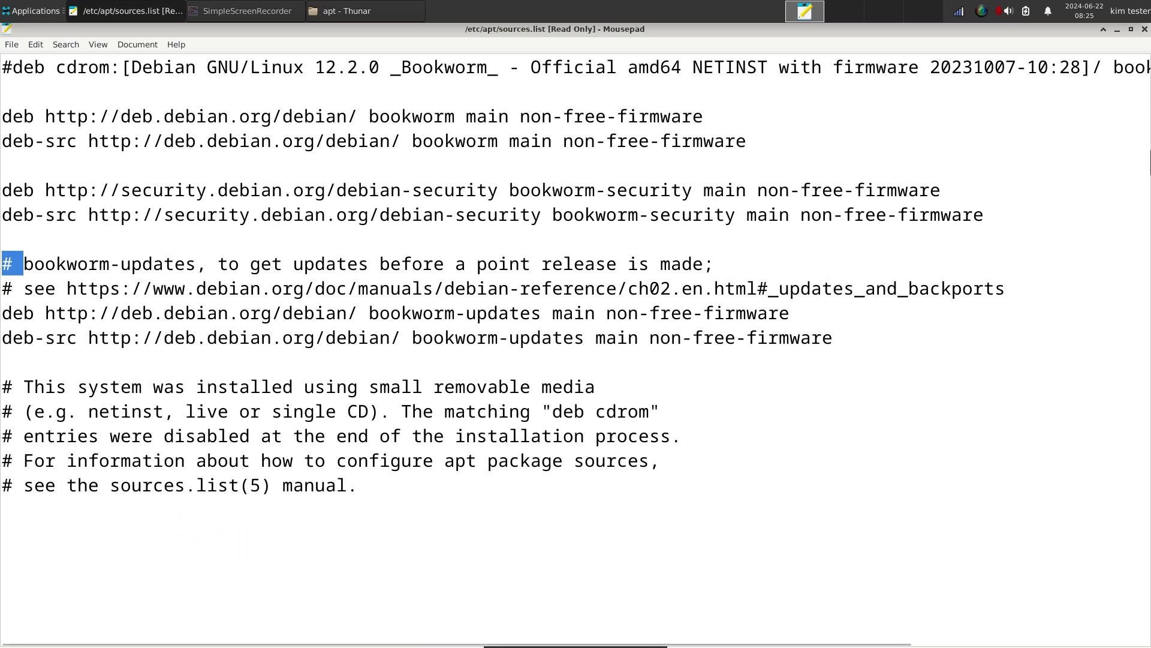
pyautogui.doubleClick(1020, 28)
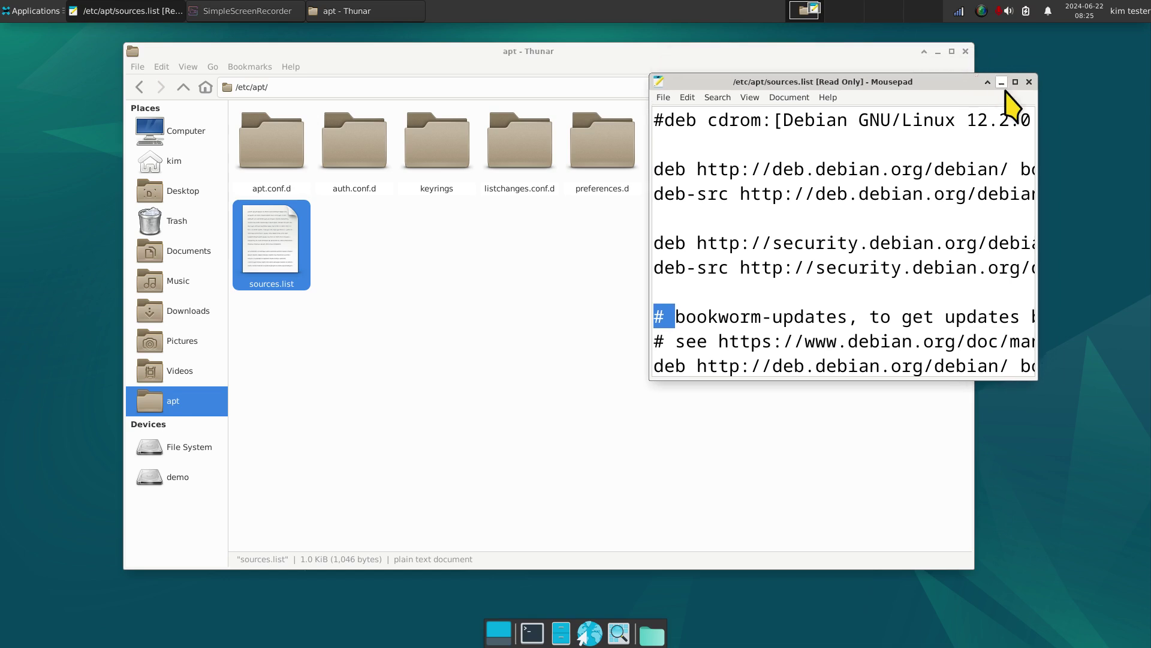
pyautogui.click(1029, 82)
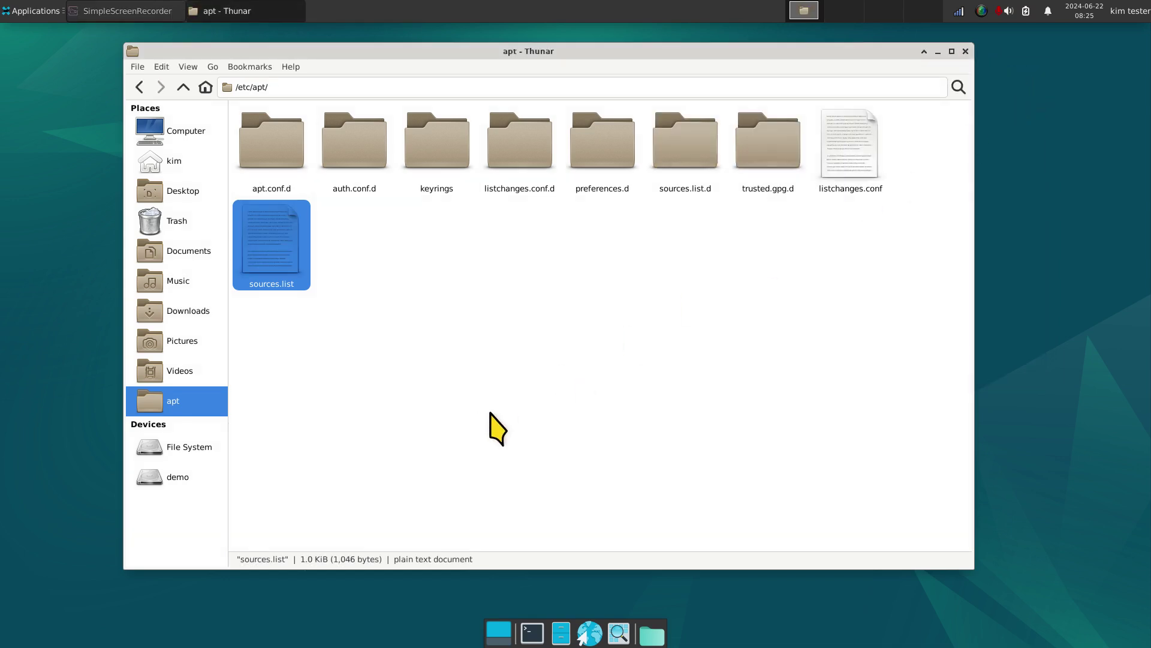
# Close Thunar, launch Firefox on a New Tab, reposition its window, and minimize it.
pyautogui.click(965, 51)
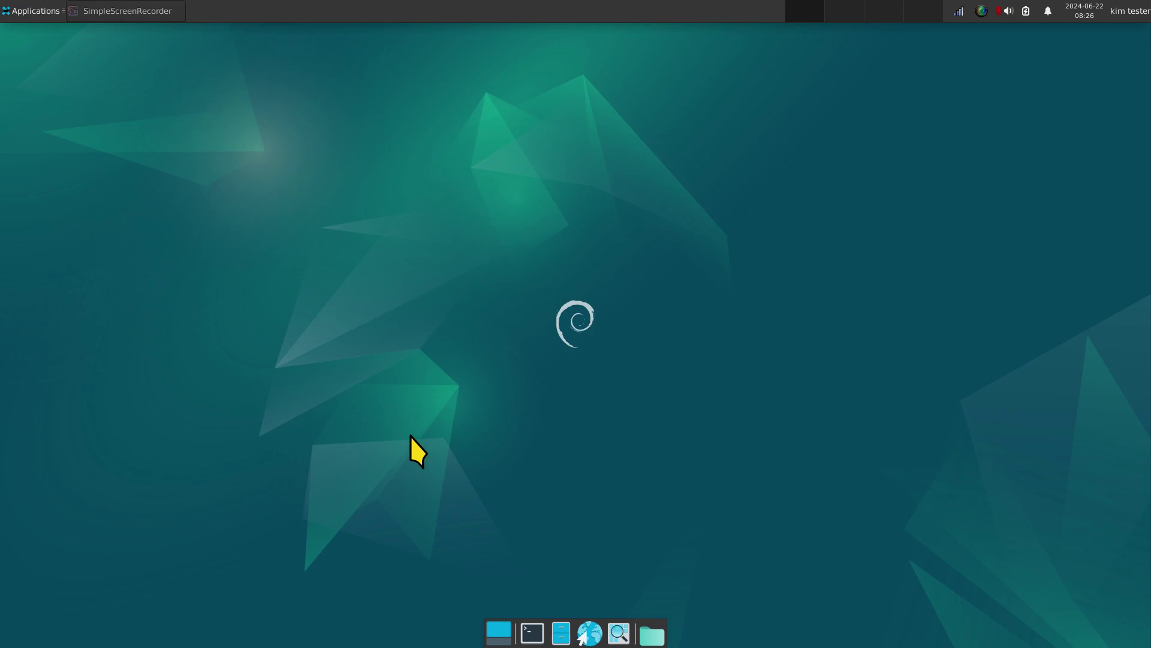
pyautogui.click(589, 633)
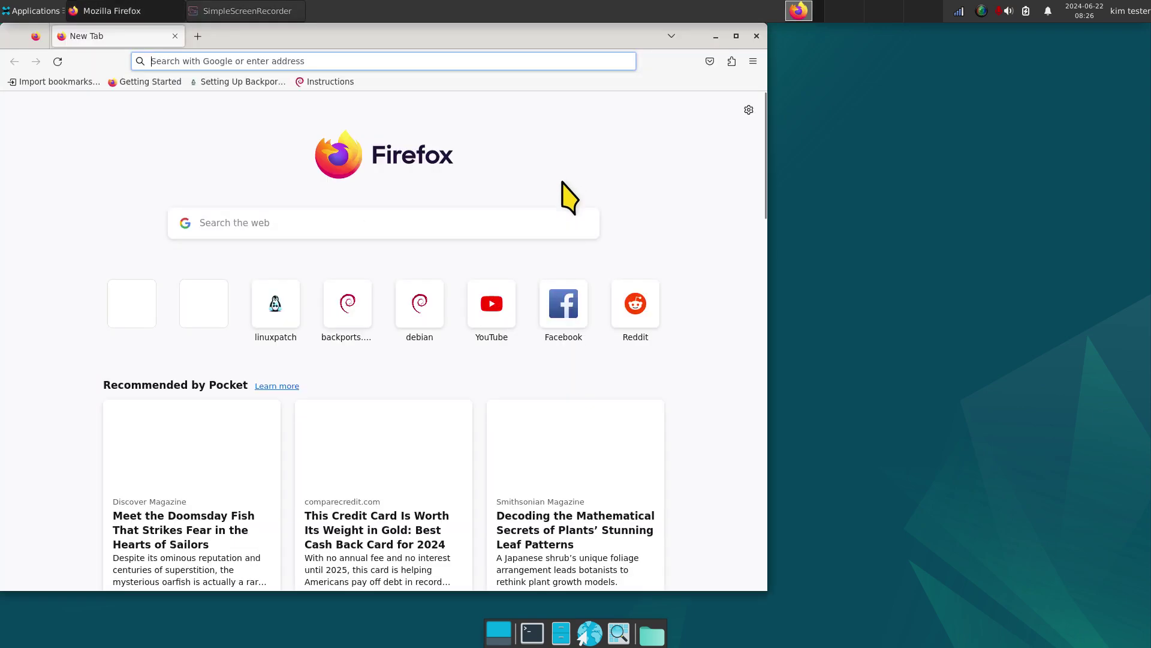
pyautogui.moveTo(275, 31); pyautogui.dragTo(363, 60)
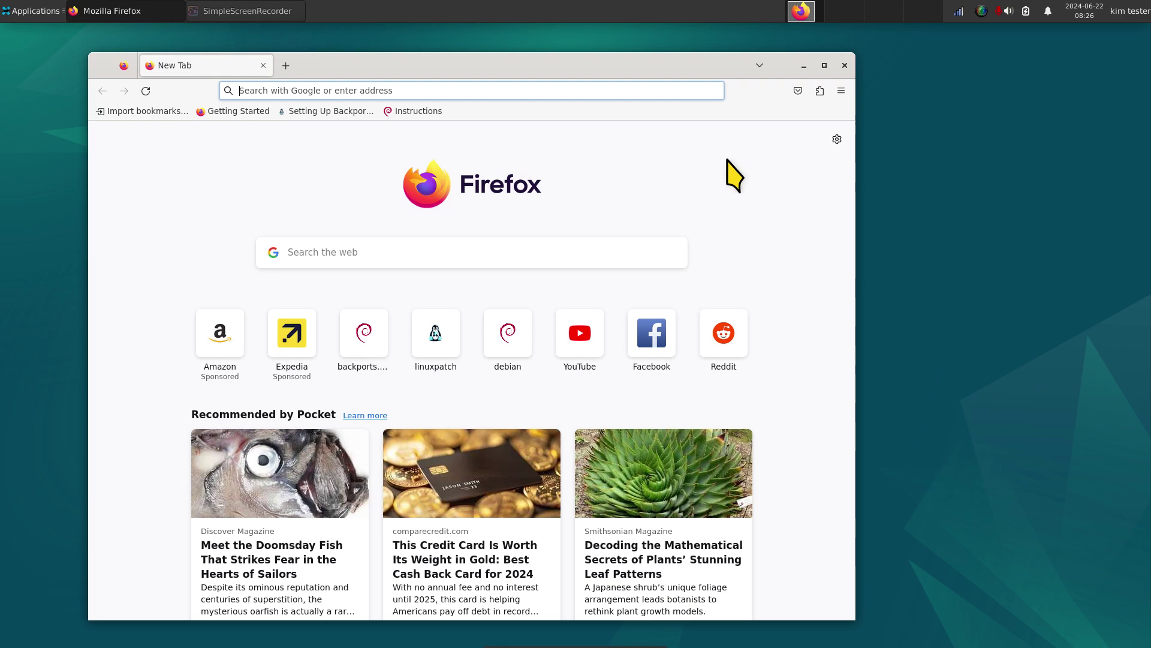
pyautogui.click(804, 65)
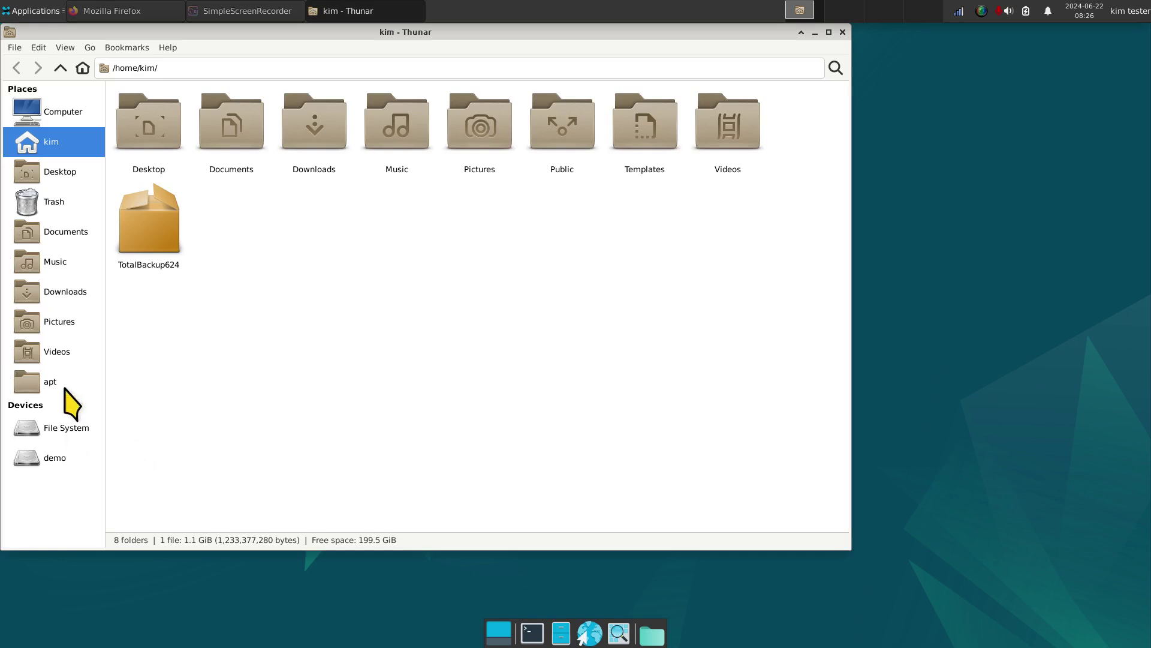
# Check sources.list's Permissions: root-owned and read-only for others; then close Thunar.
pyautogui.click(42, 384)
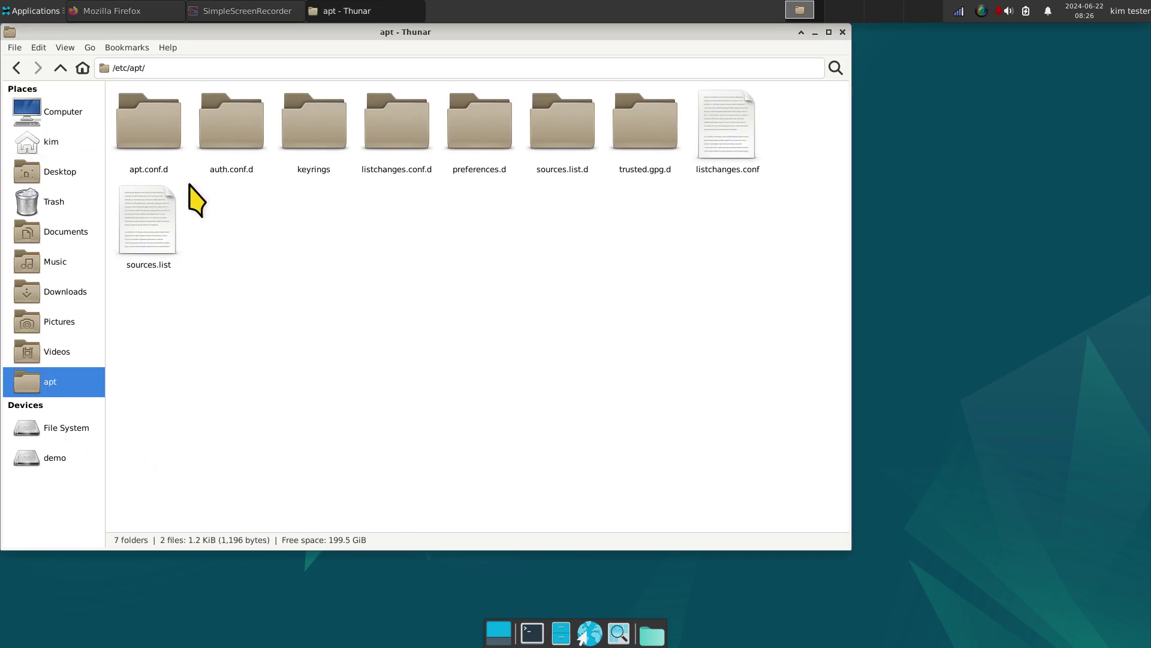
pyautogui.rightClick(151, 211)
pyautogui.click(219, 345)
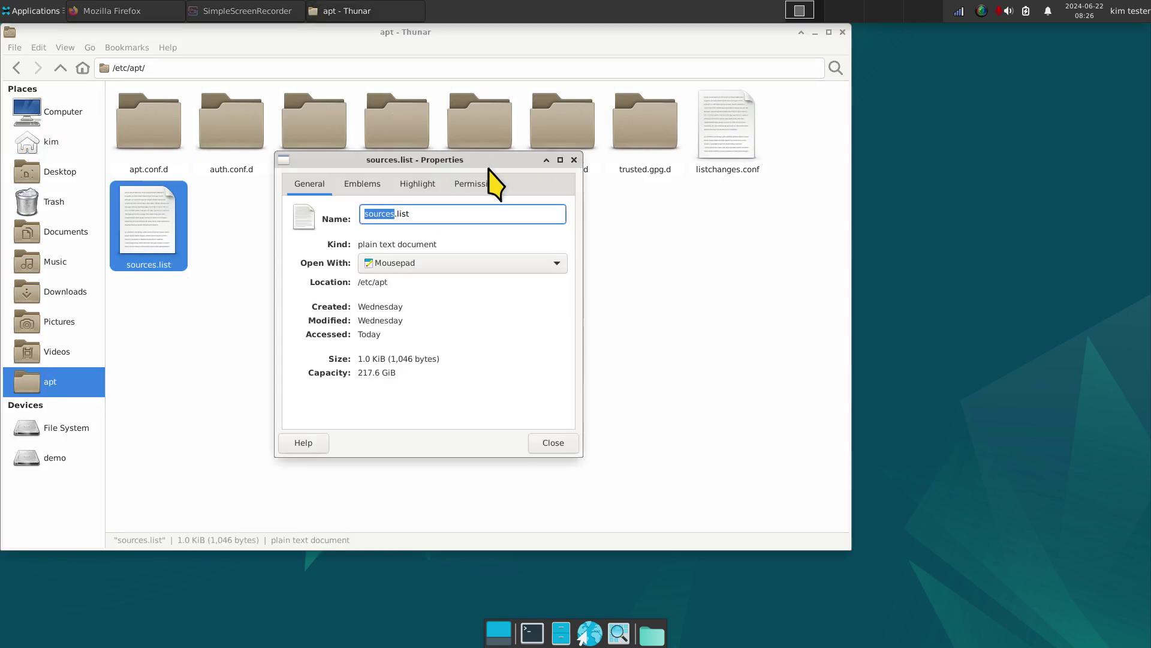
pyautogui.click(482, 184)
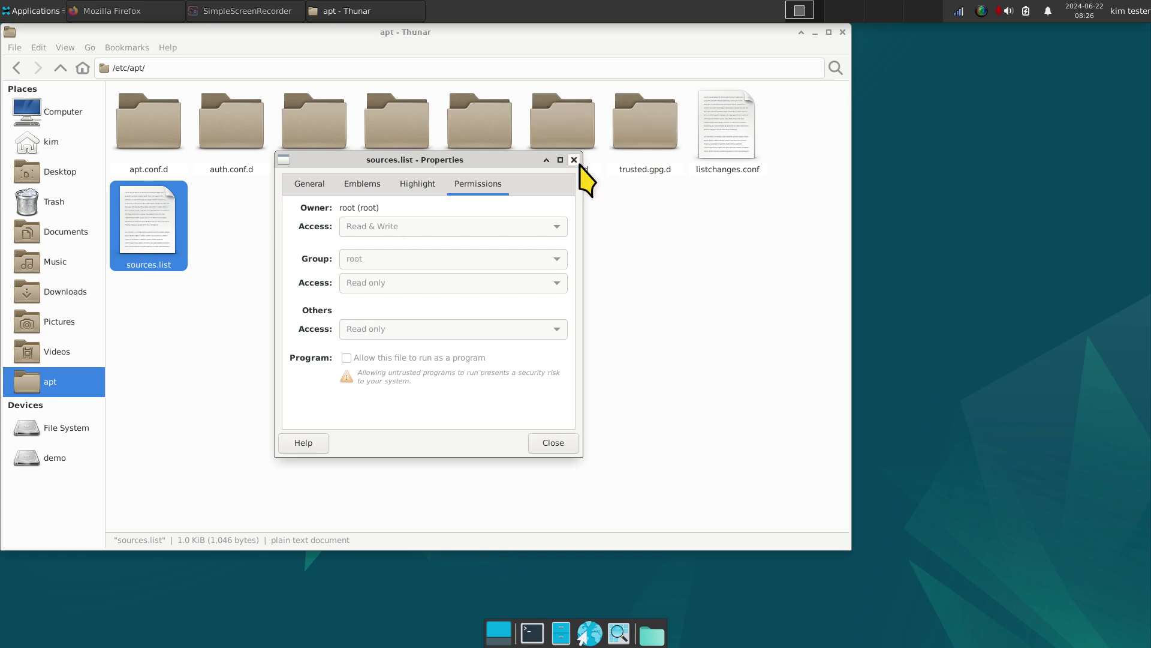
pyautogui.click(574, 160)
pyautogui.click(843, 31)
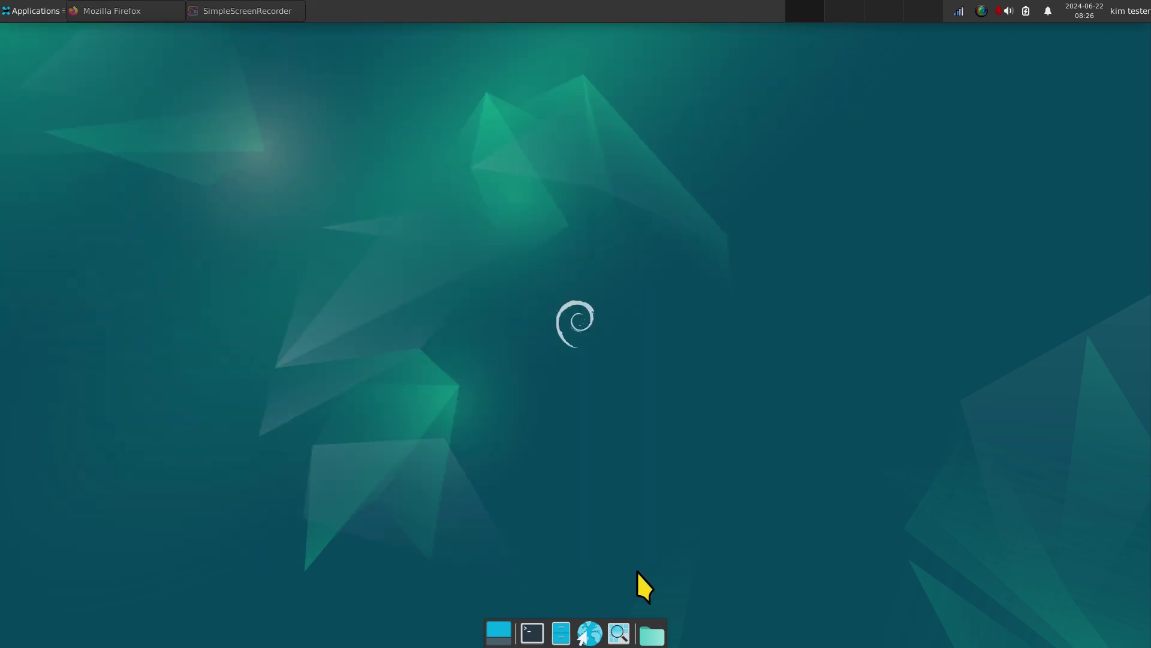
# Launch Firefox and open the Debian Backports Instructions page from its bookmark.
pyautogui.click(589, 633)
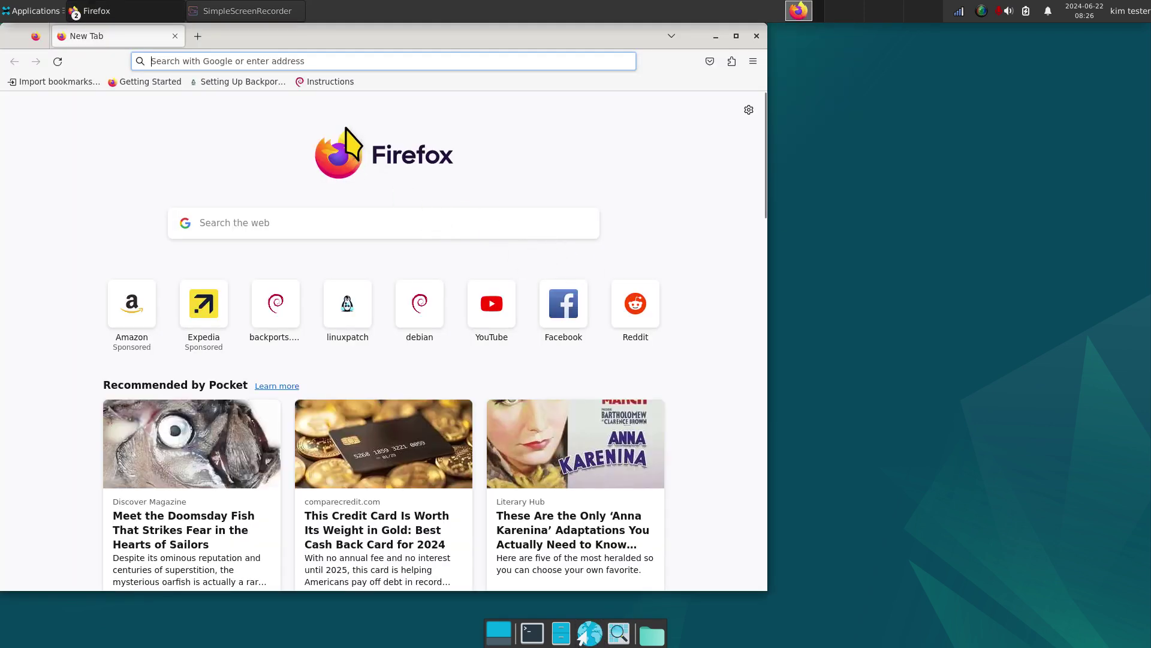
pyautogui.click(327, 82)
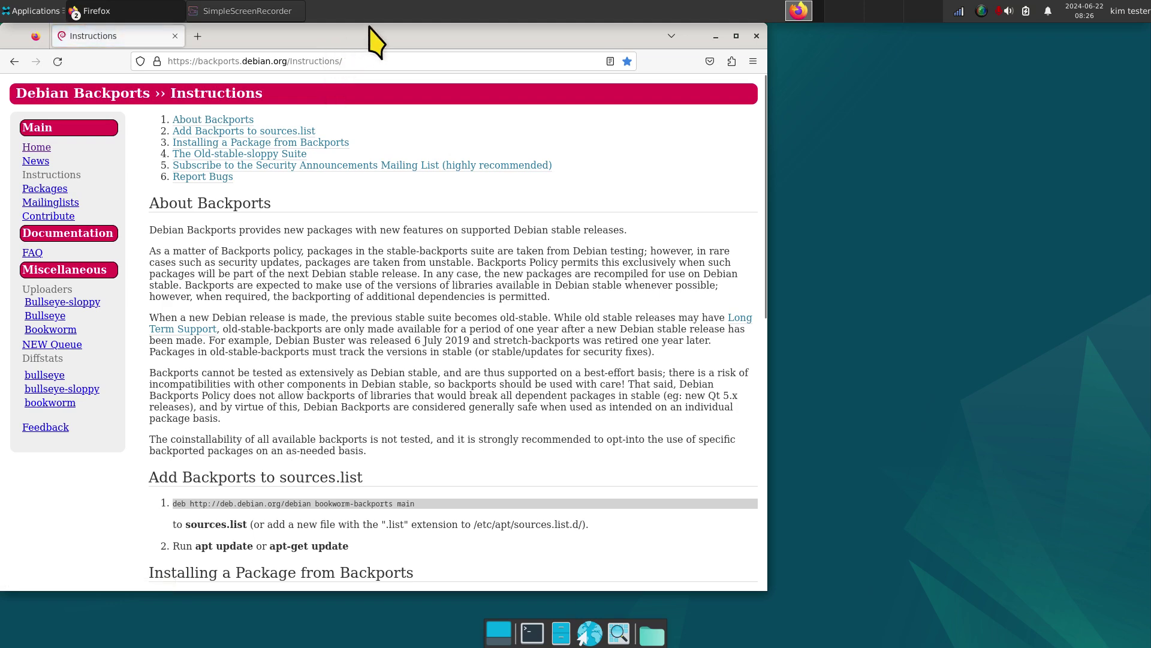
pyautogui.moveTo(377, 36); pyautogui.dragTo(478, 45)
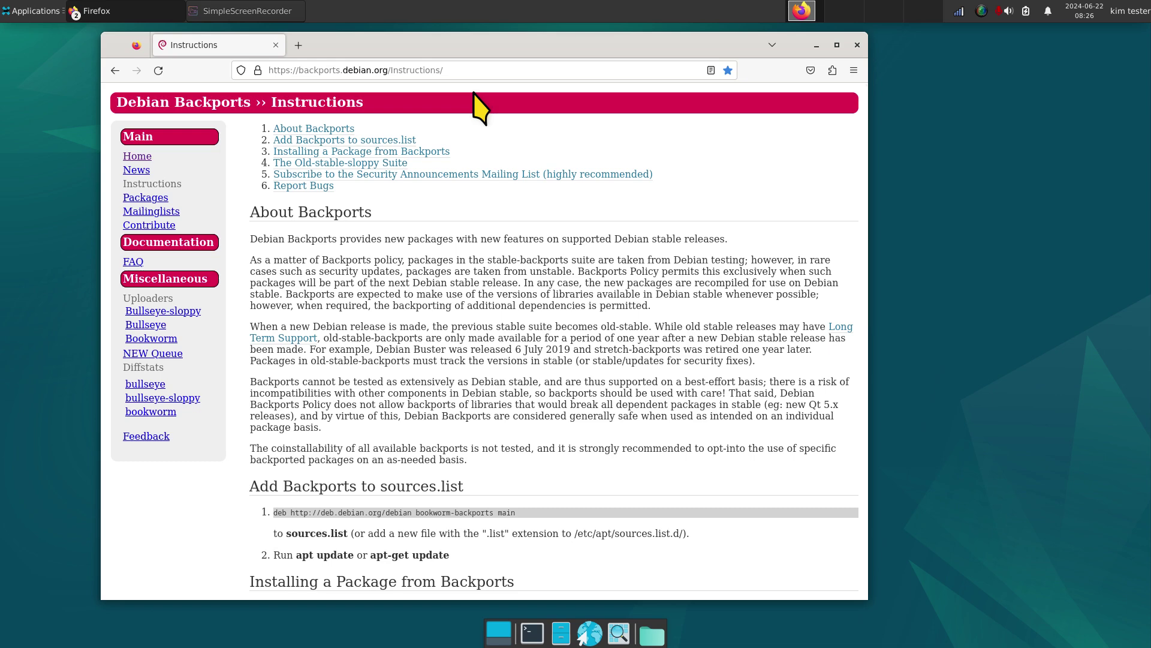
pyautogui.click(467, 71)
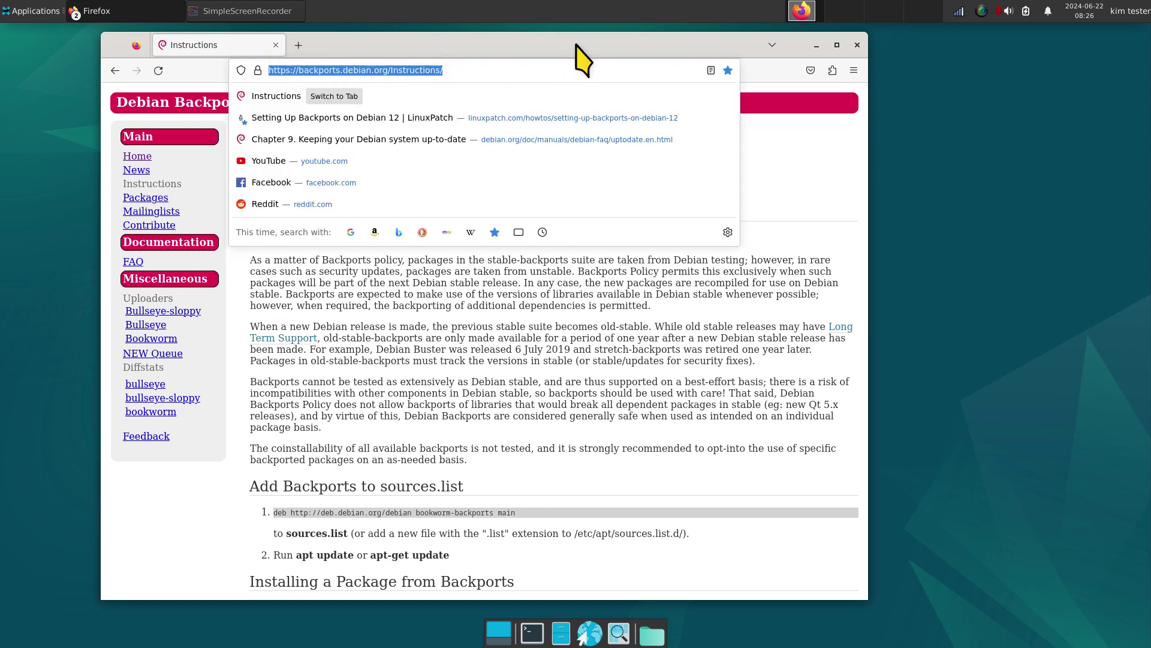
pyautogui.press('Escape')
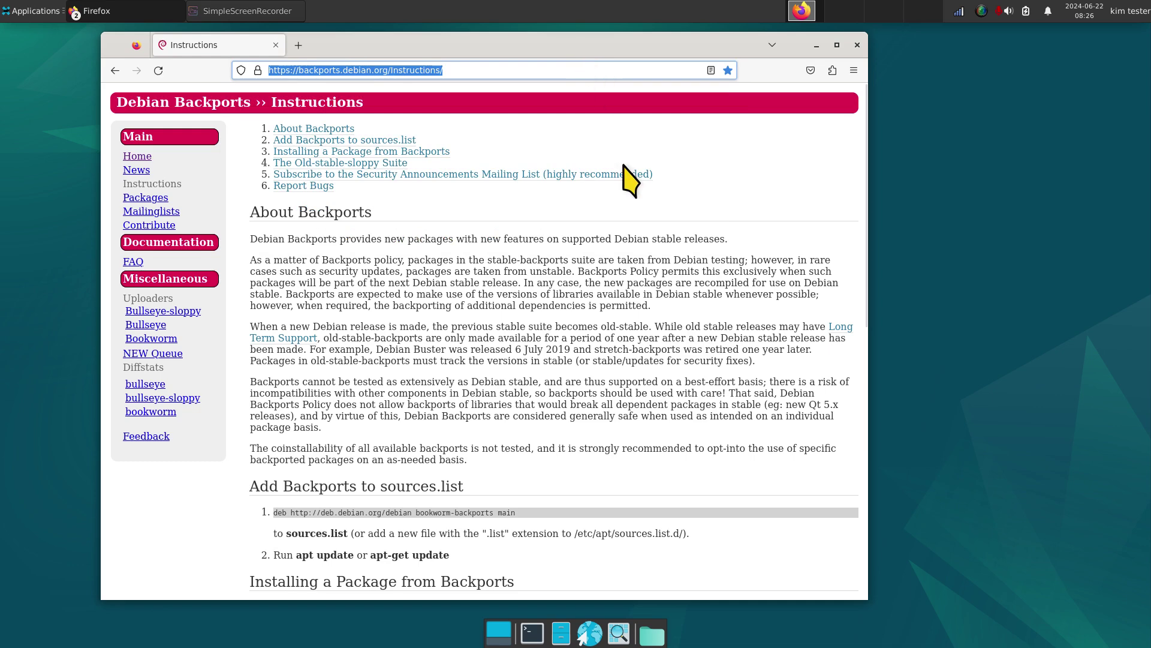
# Highlight the /etc/apt/sources.list.d path and sources.list name in the Add Backports step.
pyautogui.scroll(-3, 604, 336)
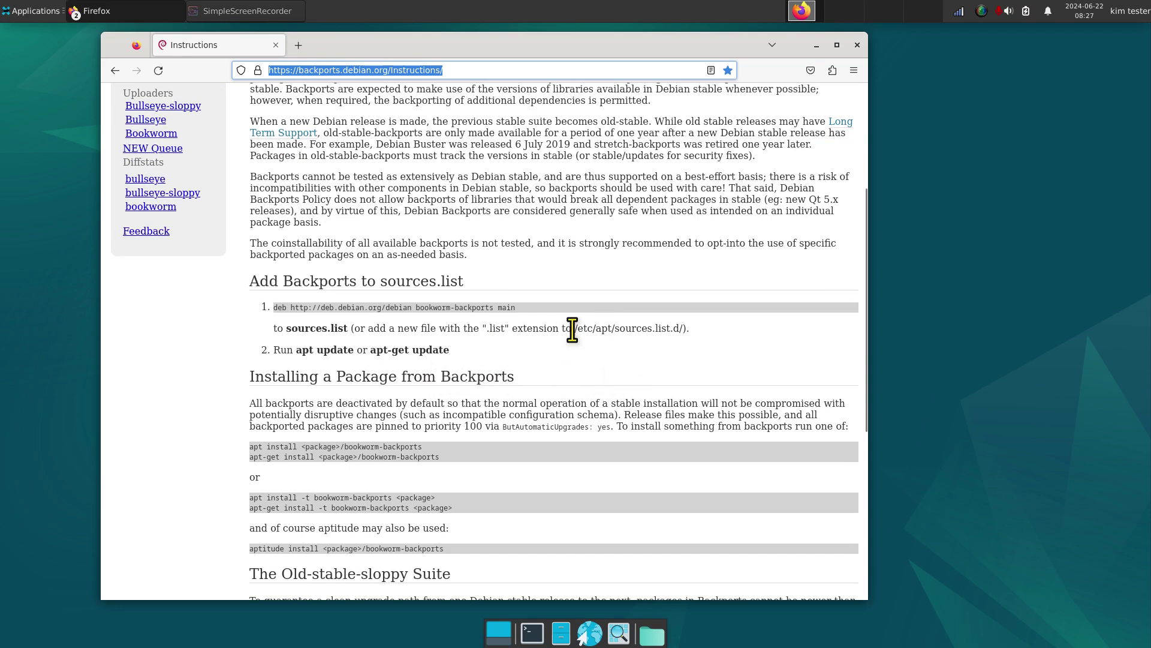
pyautogui.moveTo(573, 328); pyautogui.dragTo(679, 328)
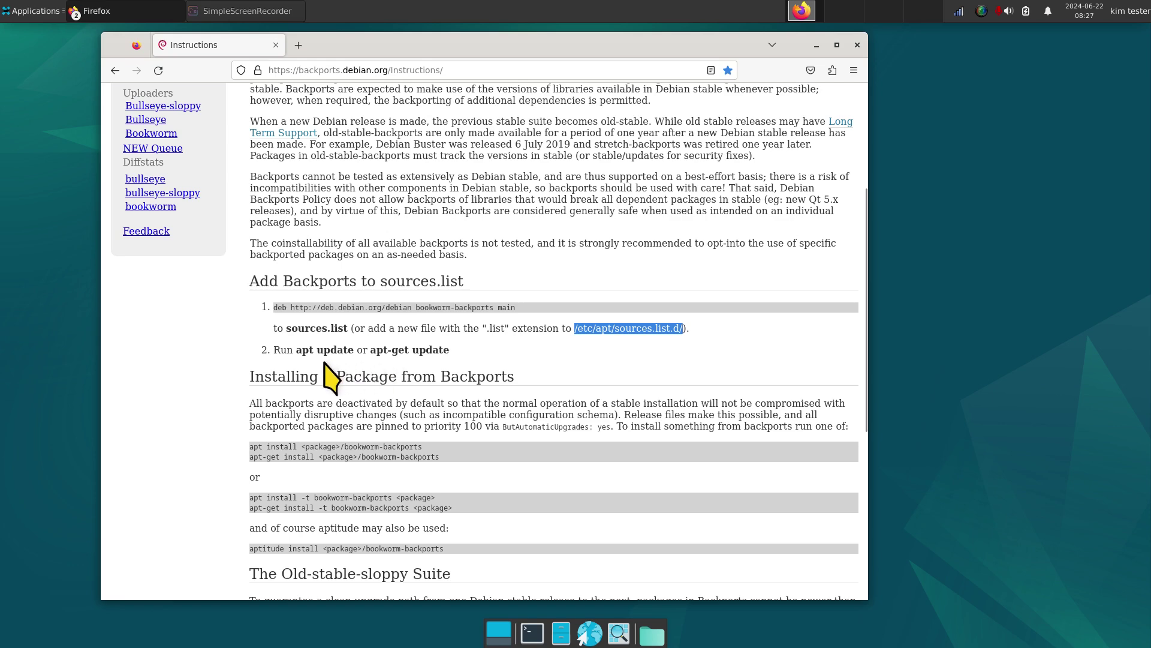
pyautogui.moveTo(285, 326); pyautogui.dragTo(344, 328)
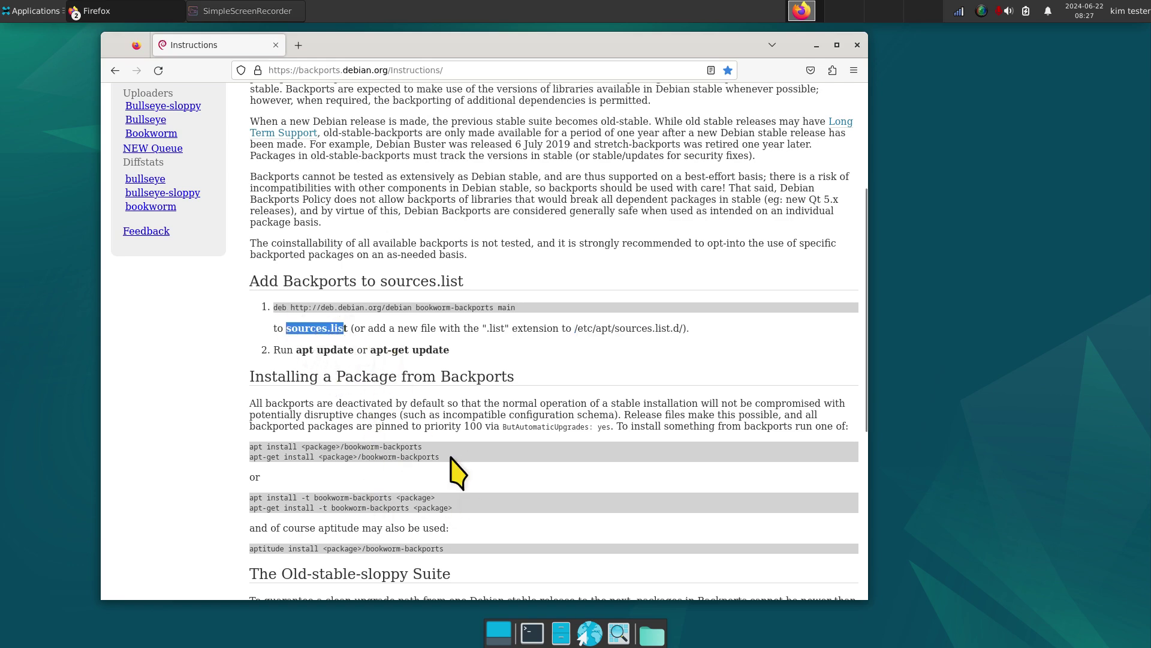
pyautogui.scroll(-8, 457, 470)
pyautogui.scroll(10, 450, 457)
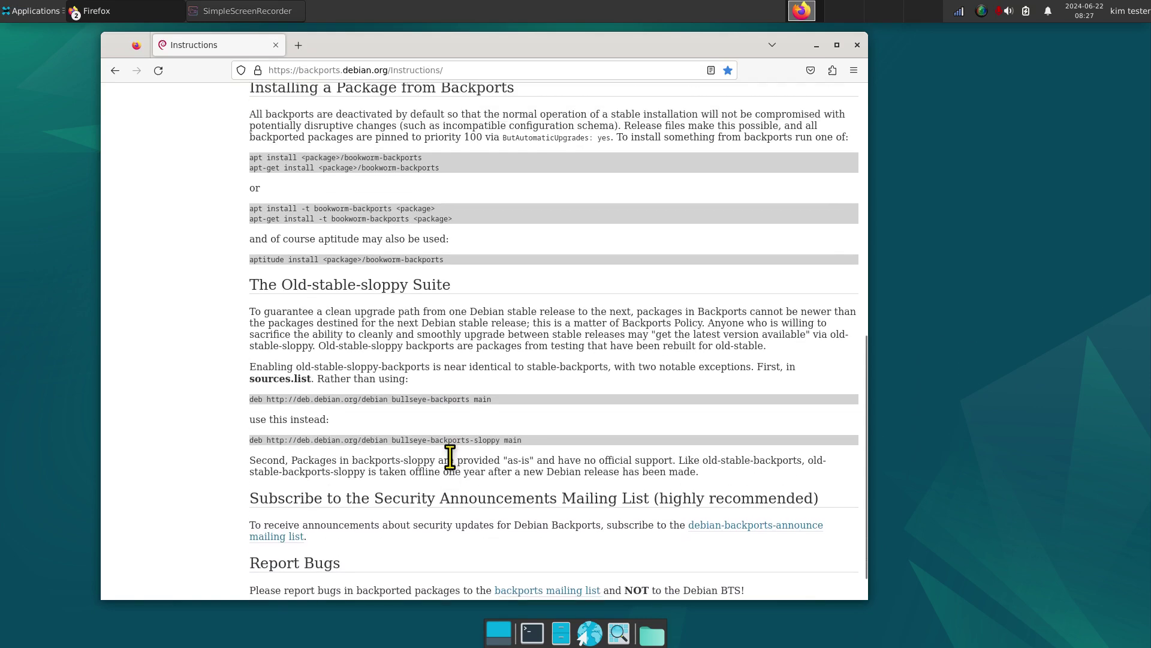
pyautogui.scroll(3, 450, 457)
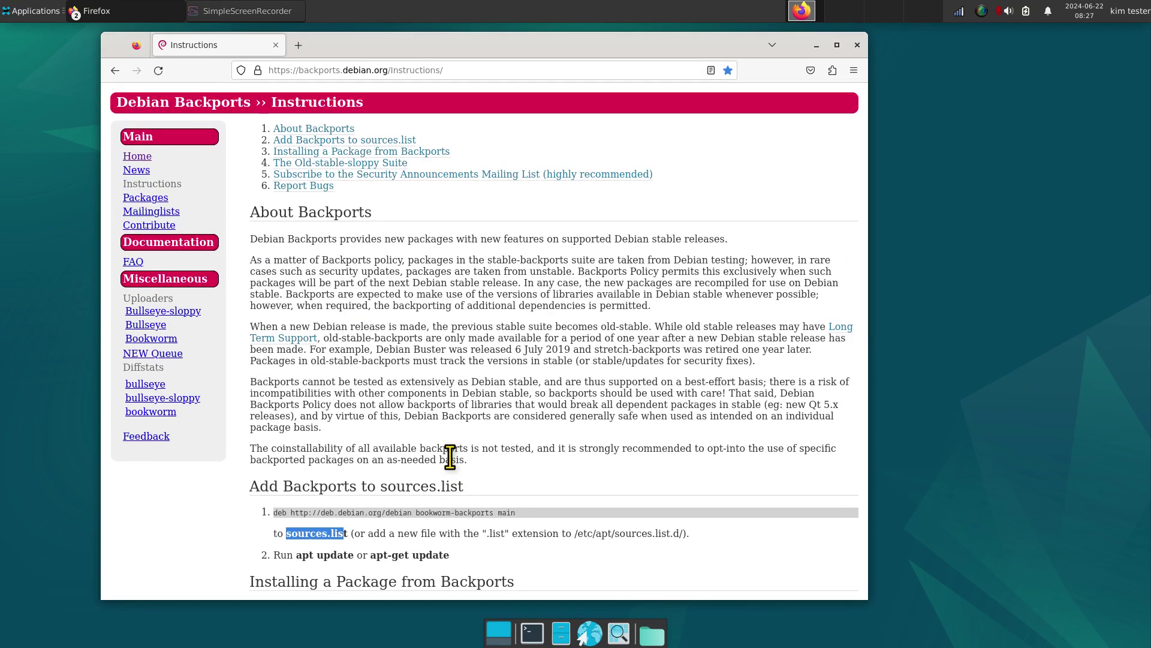
# Open the LinuxPatch 'Setting Up Backports on Debian 12' guide and read through it to the conclusion.
pyautogui.click(115, 70)
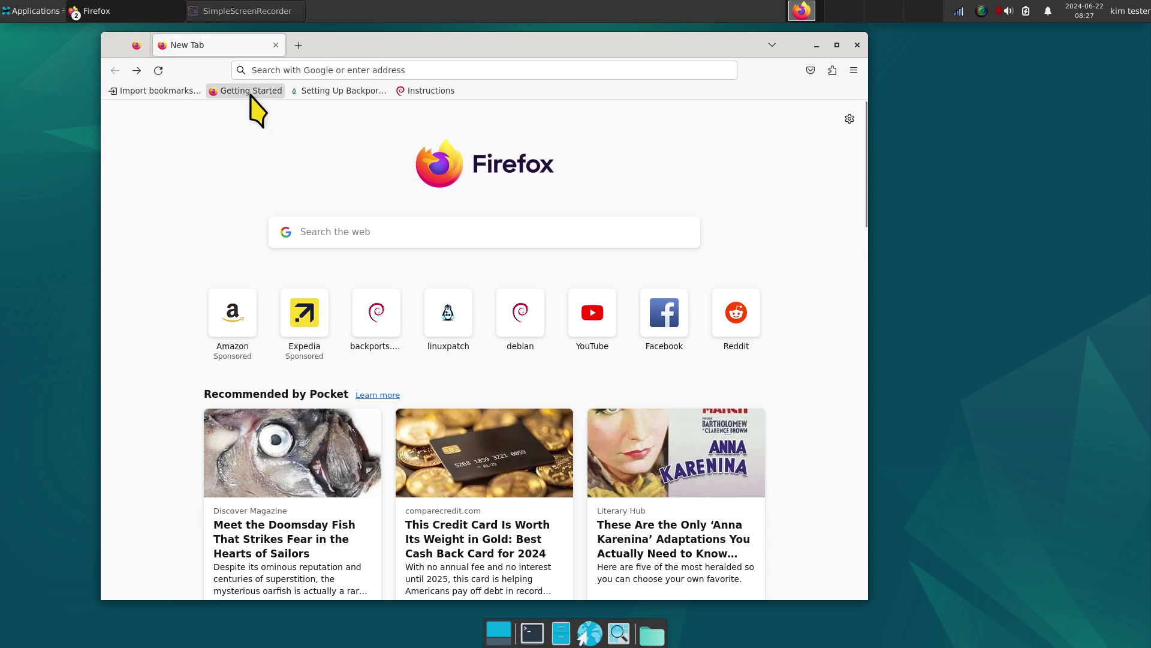
pyautogui.click(357, 96)
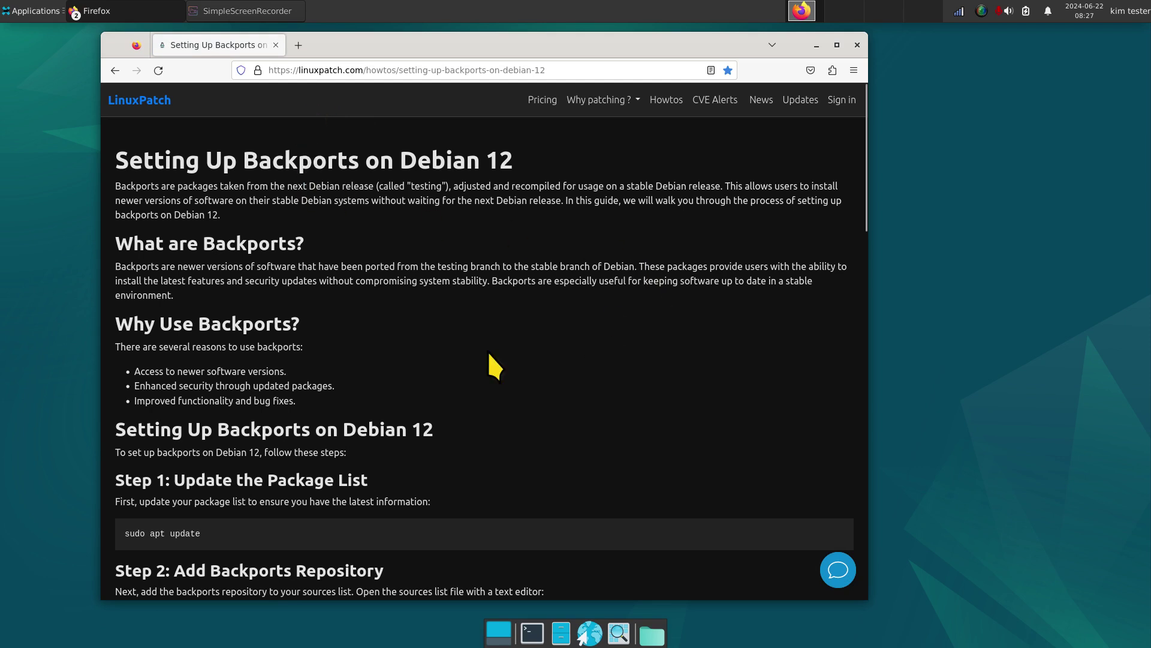
pyautogui.scroll(-4, 487, 351)
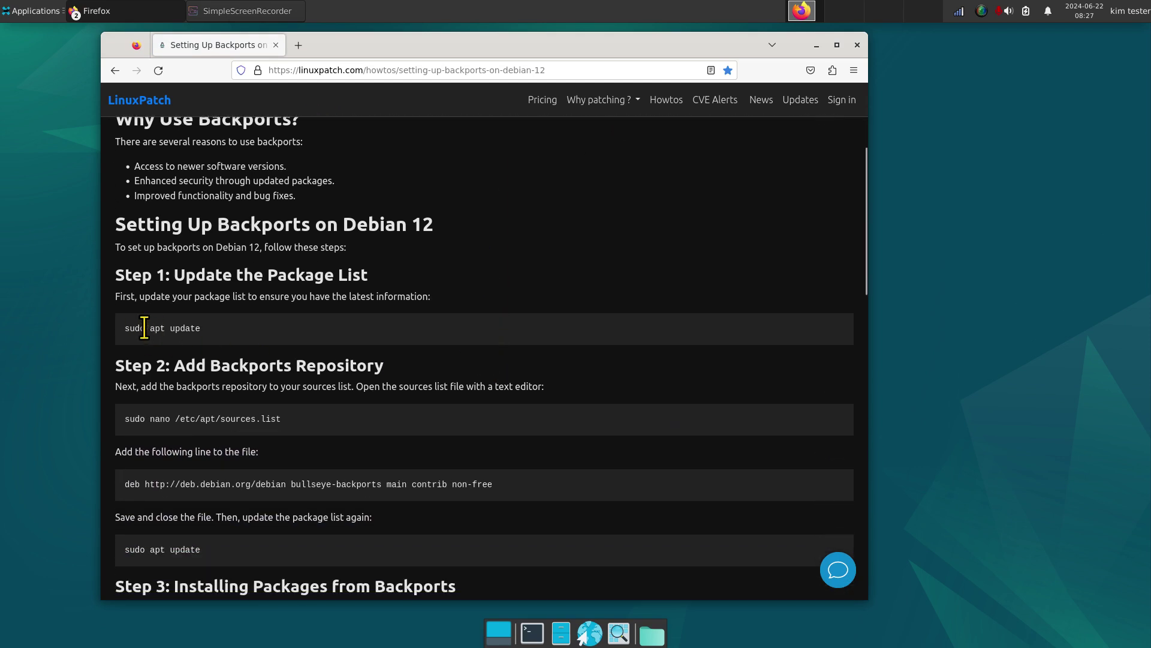
pyautogui.doubleClick(126, 325)
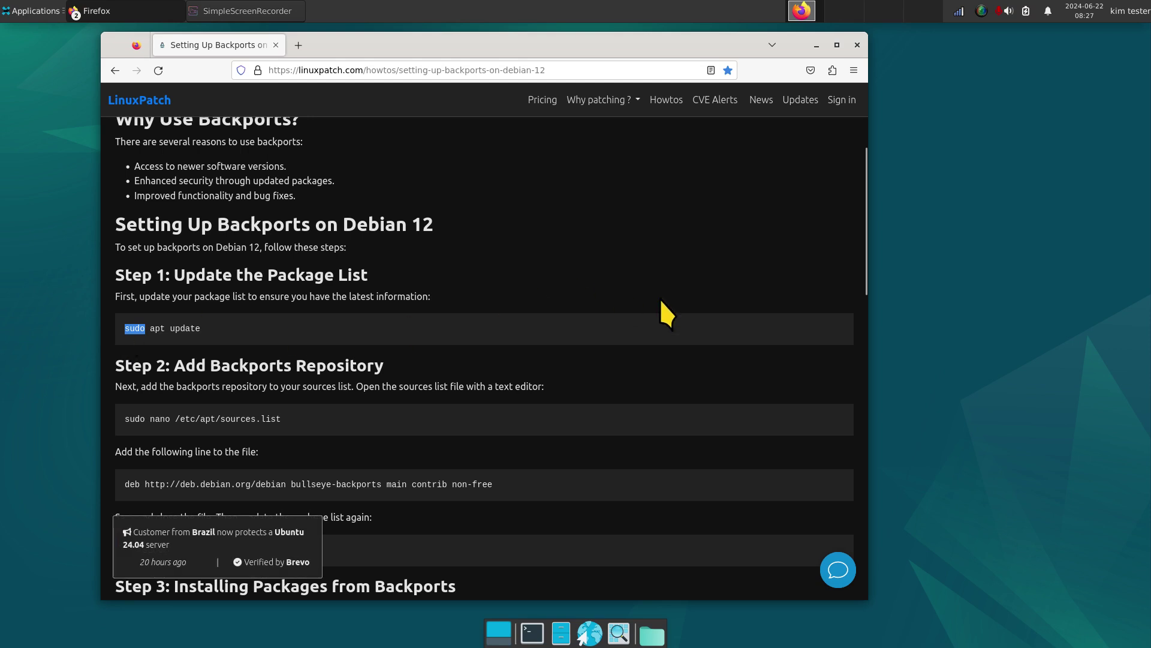
pyautogui.scroll(-2, 660, 299)
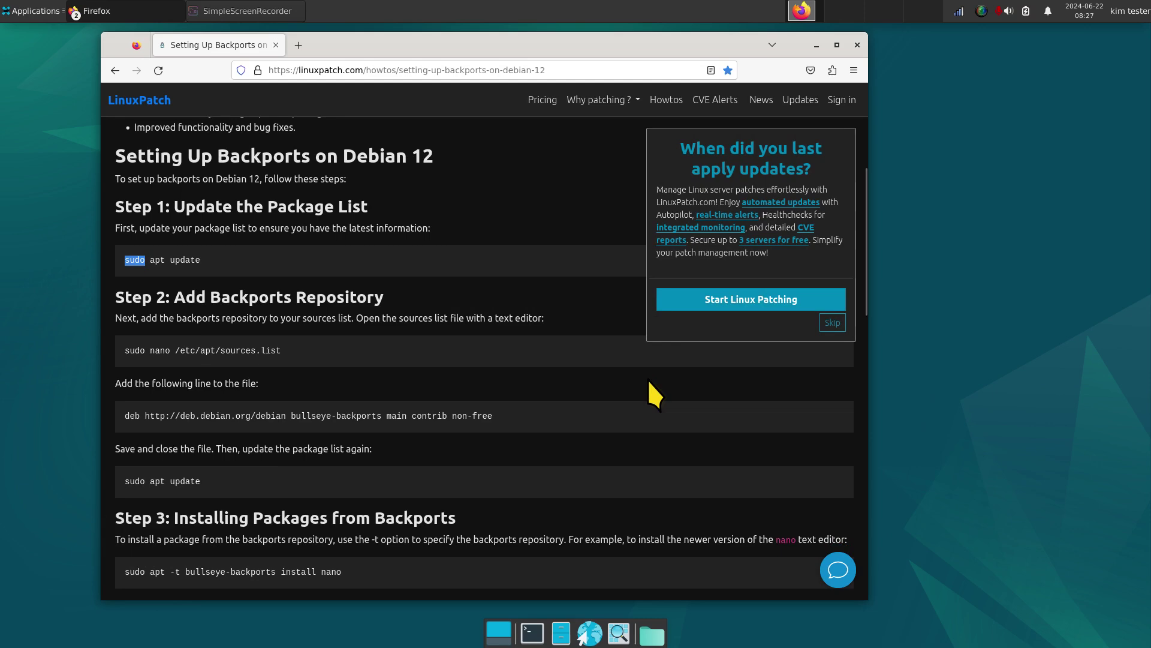
pyautogui.scroll(-1, 659, 413)
pyautogui.scroll(-3, 664, 424)
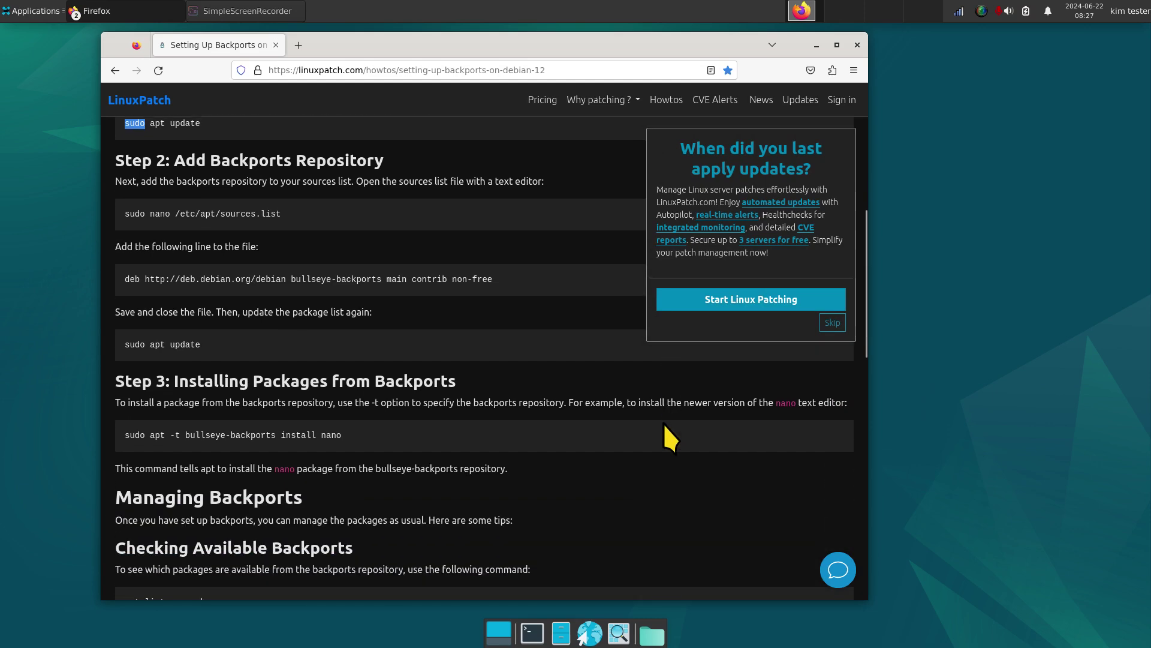
pyautogui.scroll(-4, 664, 425)
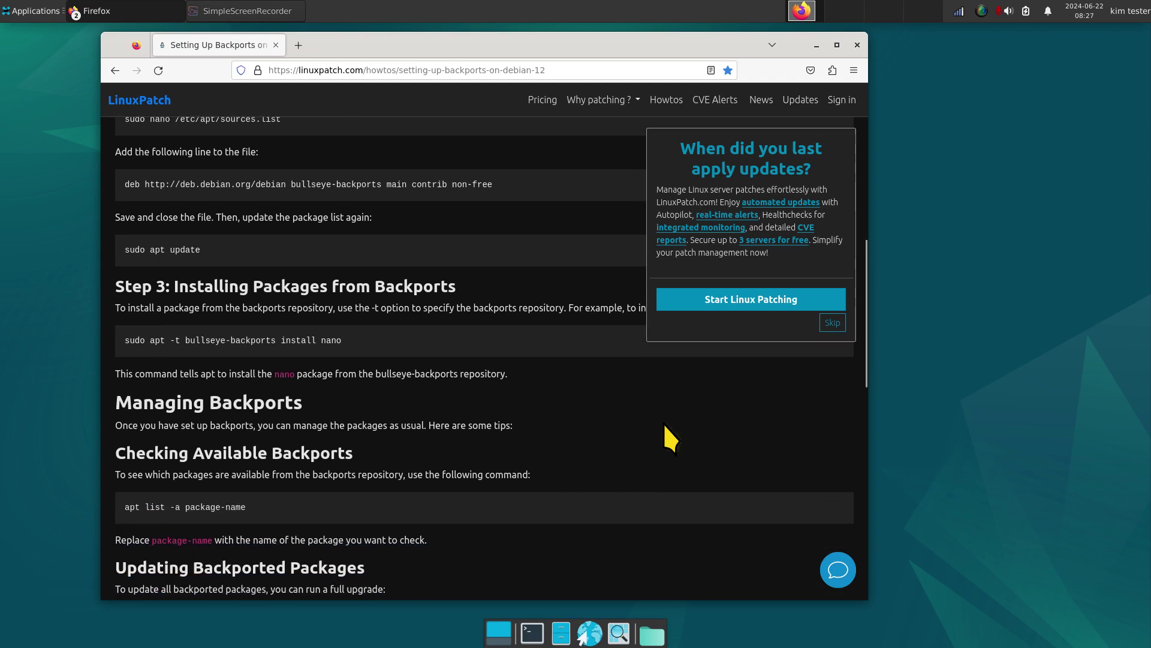
pyautogui.scroll(-8, 665, 425)
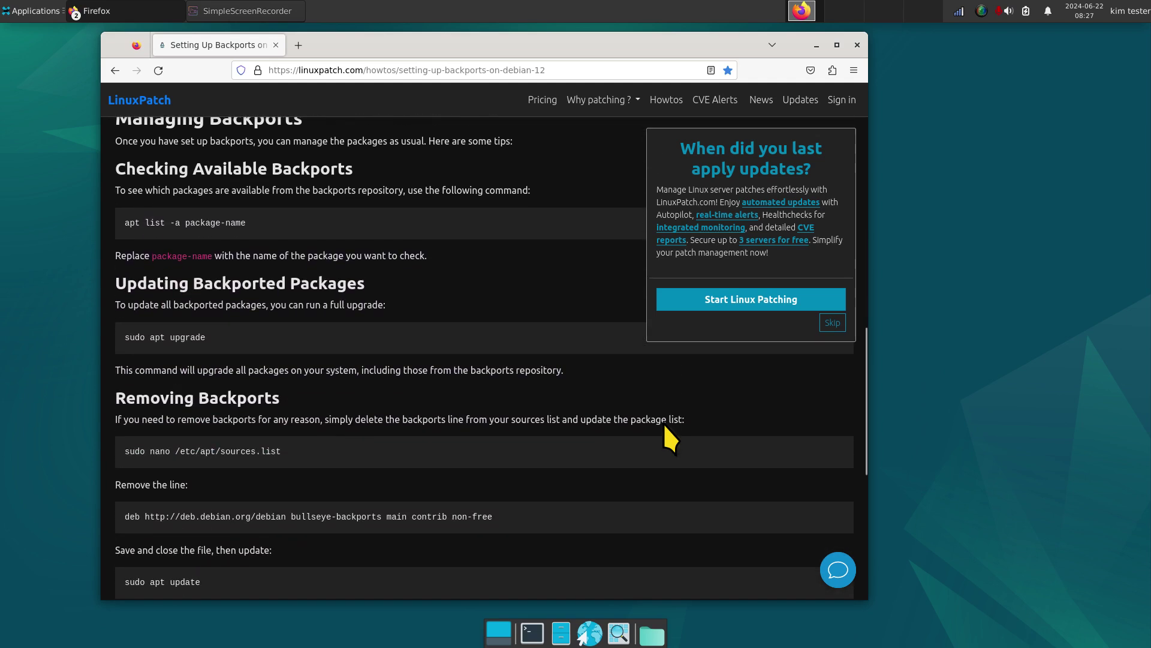
pyautogui.scroll(-4, 664, 425)
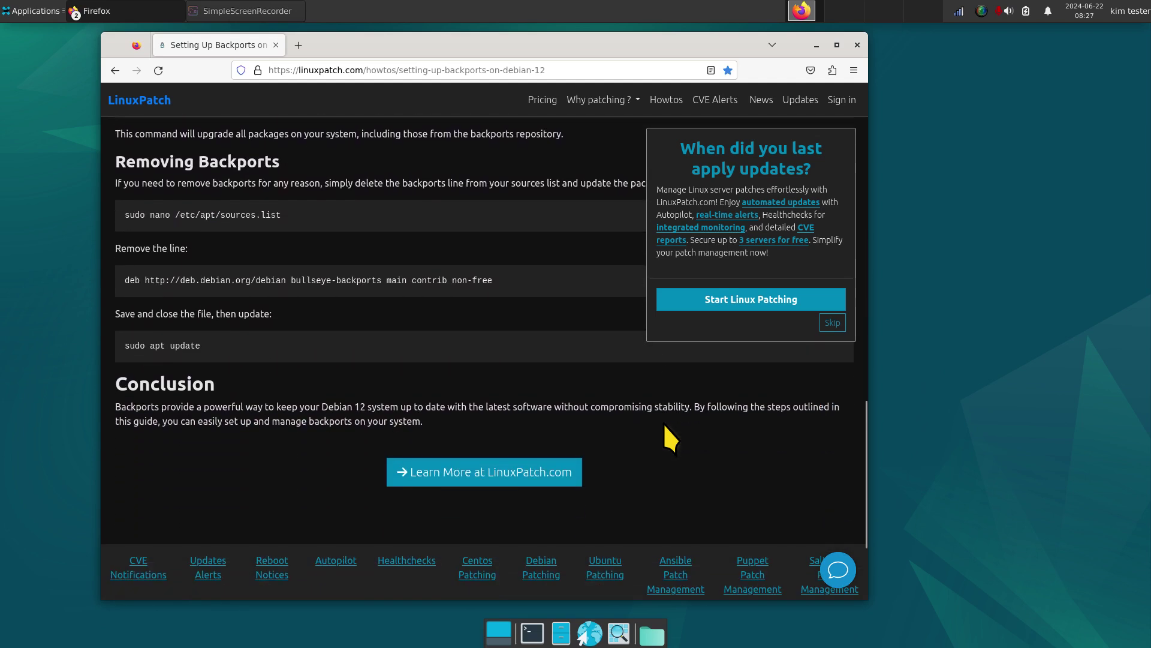
pyautogui.click(857, 46)
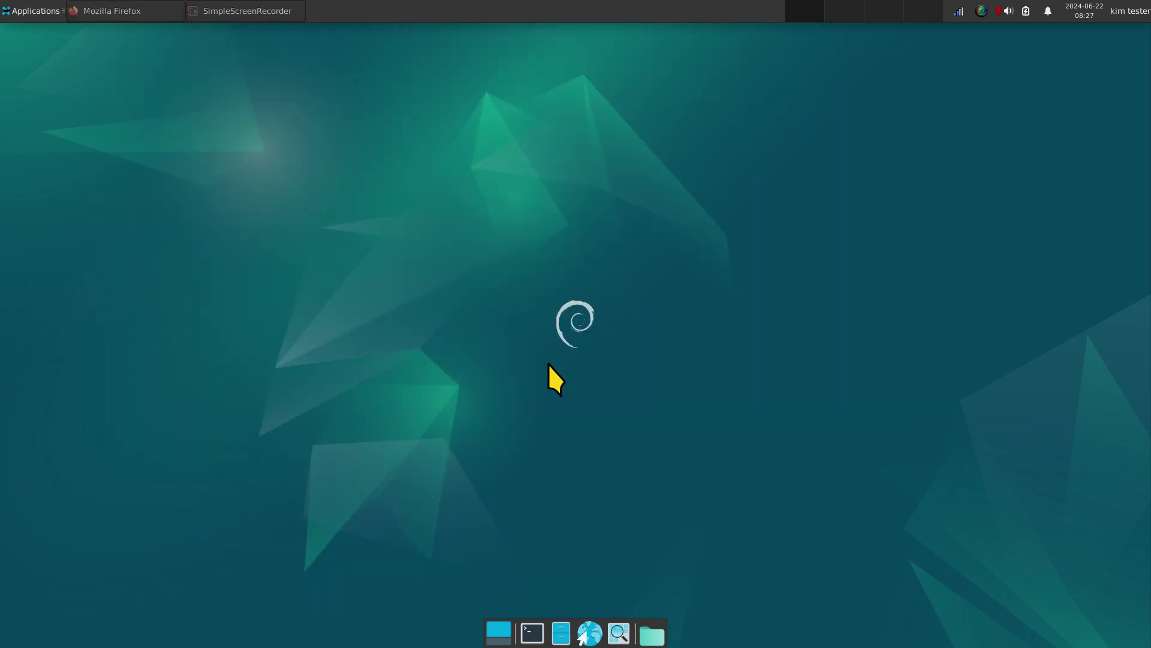